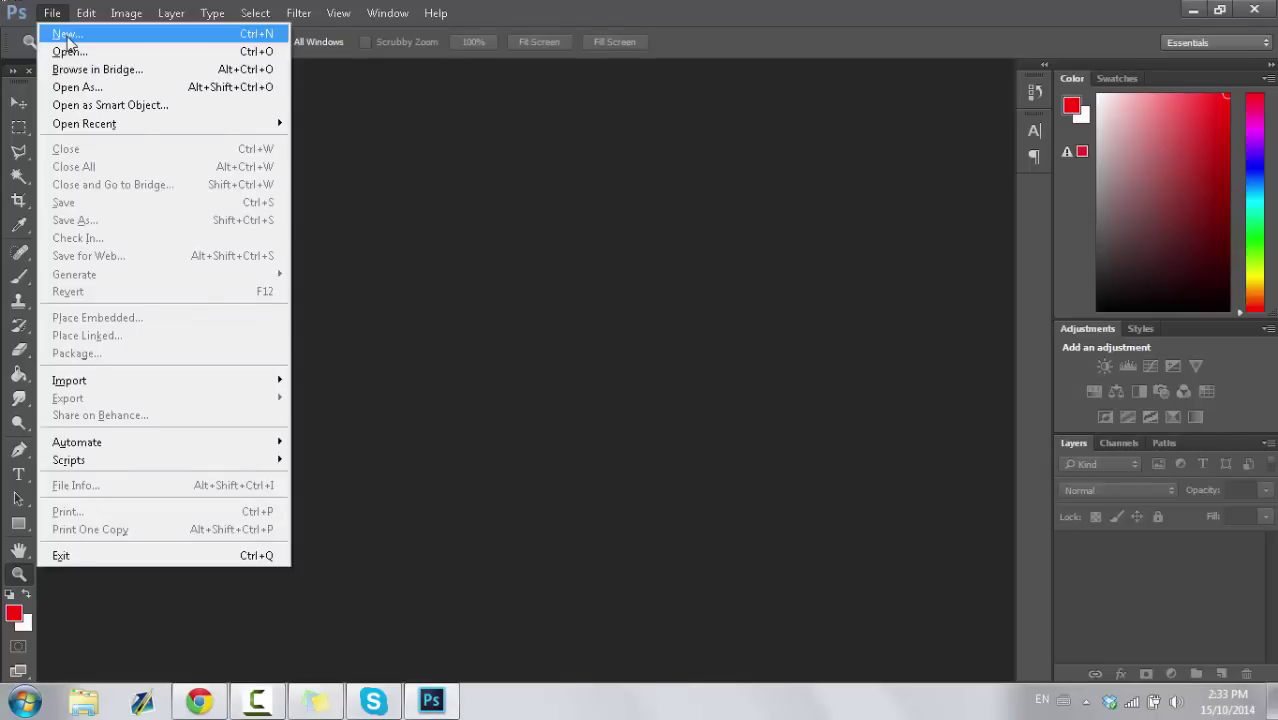
Step: Start a new 1280 × 720 px document at 500 ppi with Transparent background contents
{"action": "left_click", "coordinate": [52, 31]}
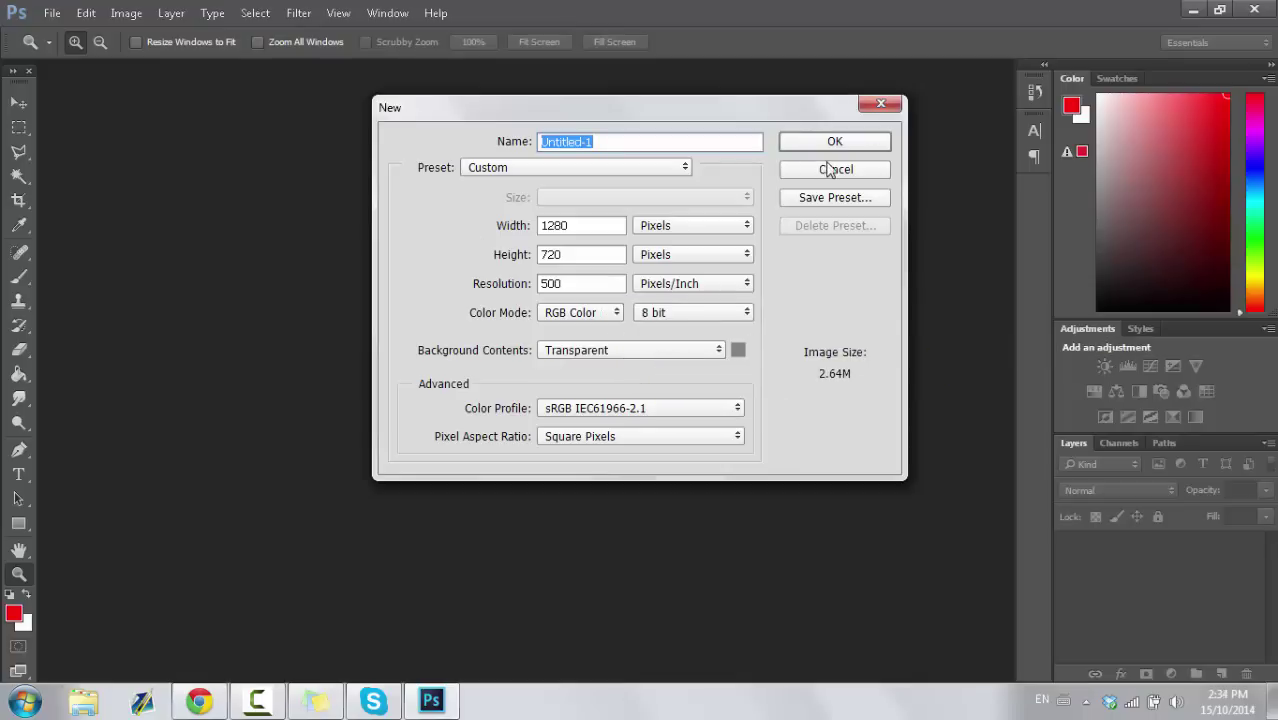
{"action": "left_click_drag", "start_coordinate": [660, 141], "coordinate": [356, 195]}
{"action": "left_click", "coordinate": [843, 148]}
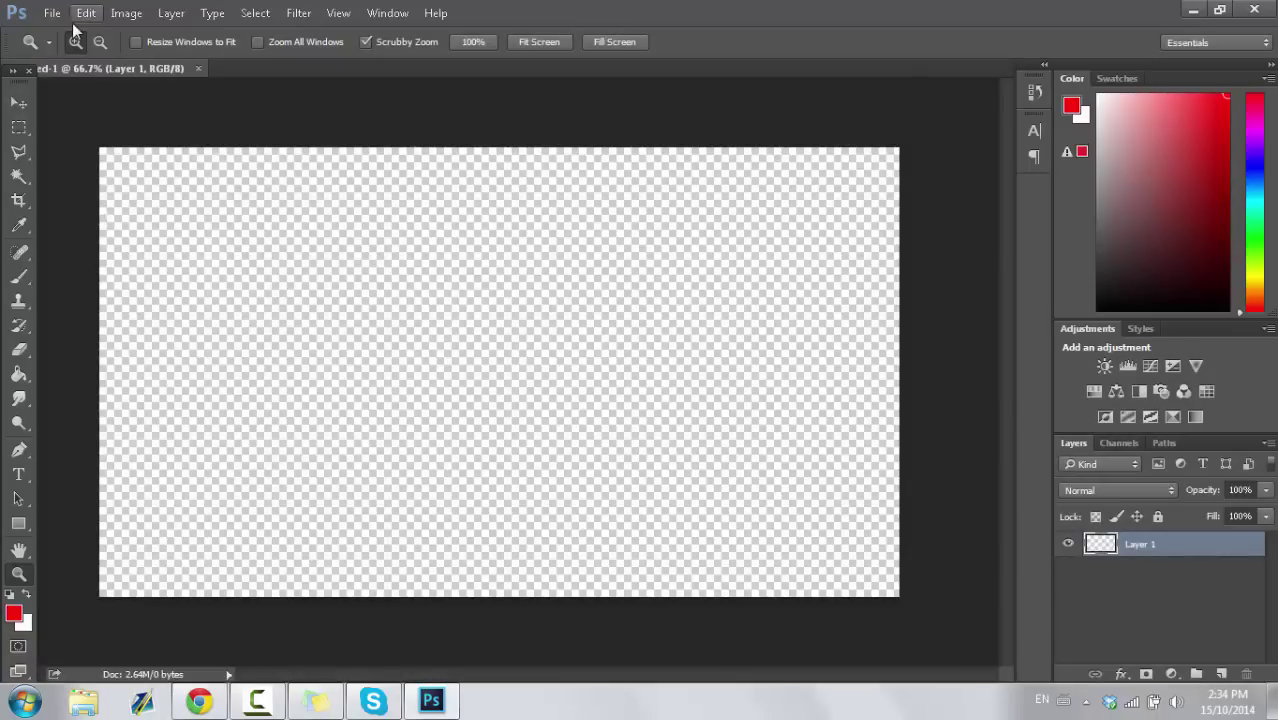
Step: Copy dark-textures_405869.jpg from the Backgrounds folder and paste it into the new document as Layer 1
{"action": "left_click", "coordinate": [50, 13]}
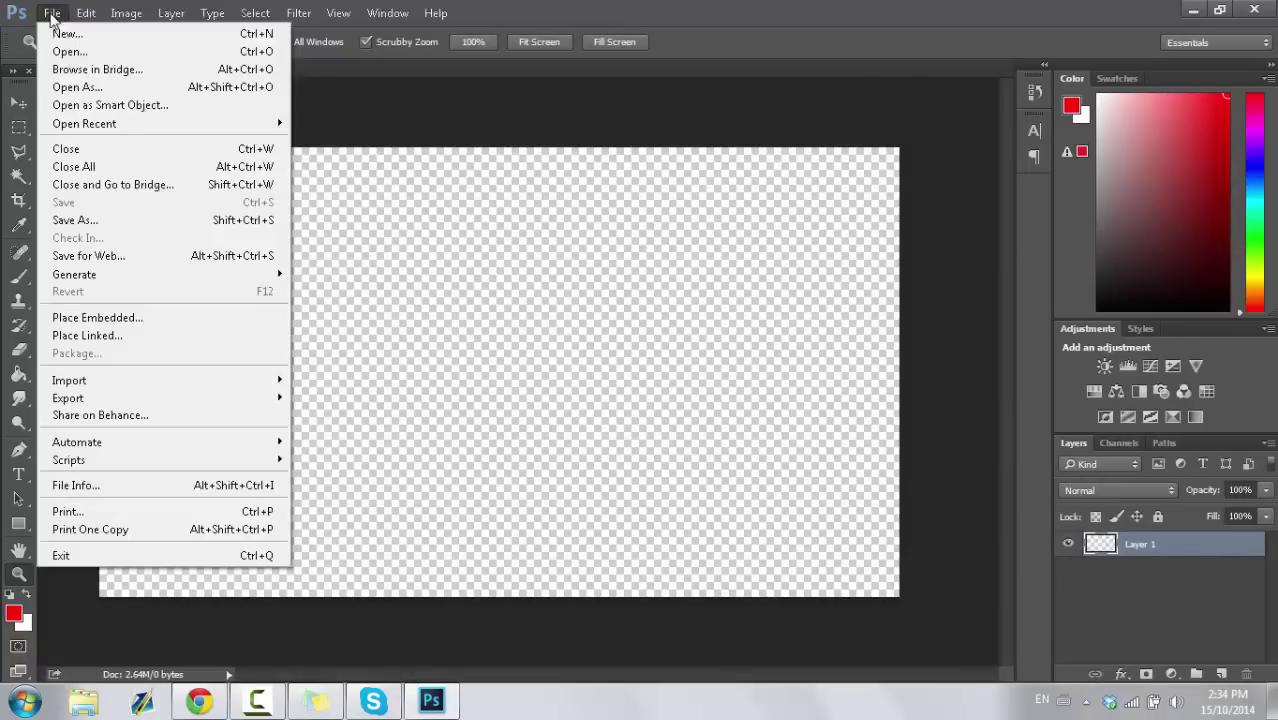
{"action": "left_click", "coordinate": [60, 48]}
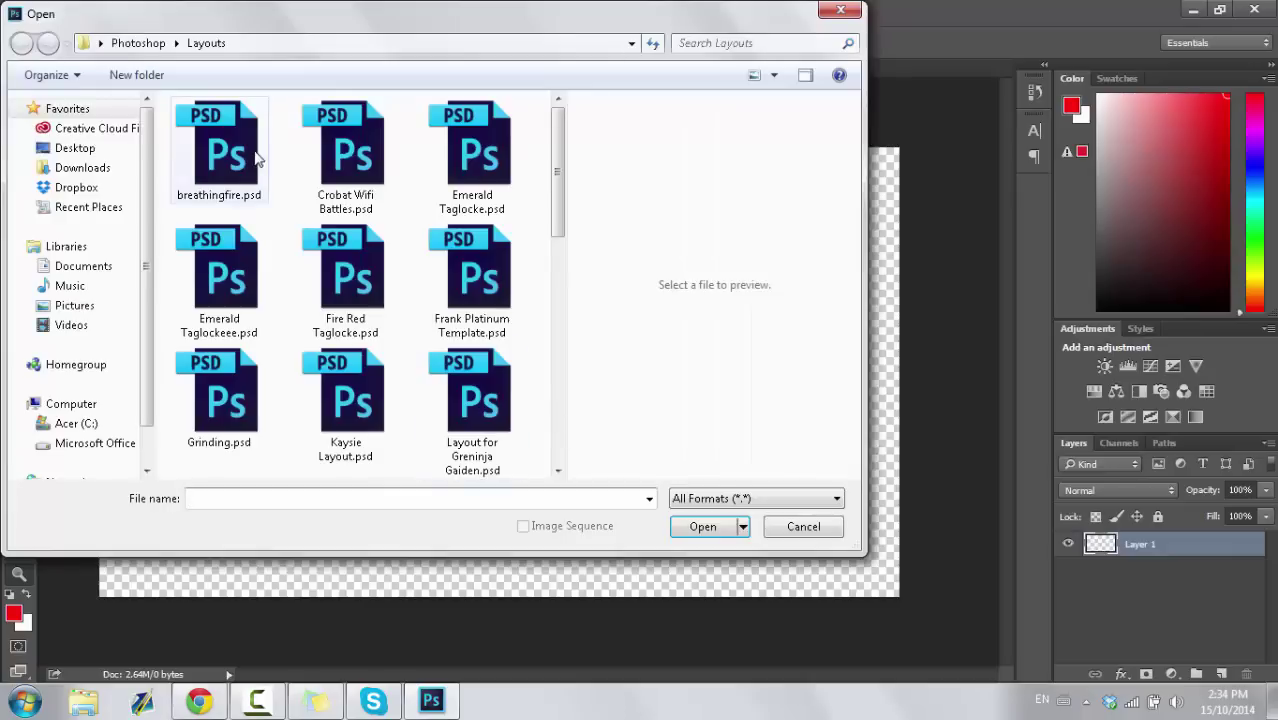
{"action": "left_click", "coordinate": [138, 43]}
{"action": "mouse_move", "coordinate": [556, 194]}
{"action": "left_mouse_down"}
{"action": "mouse_move", "coordinate": [570, 434]}
{"action": "mouse_move", "coordinate": [548, 177]}
{"action": "left_mouse_up"}
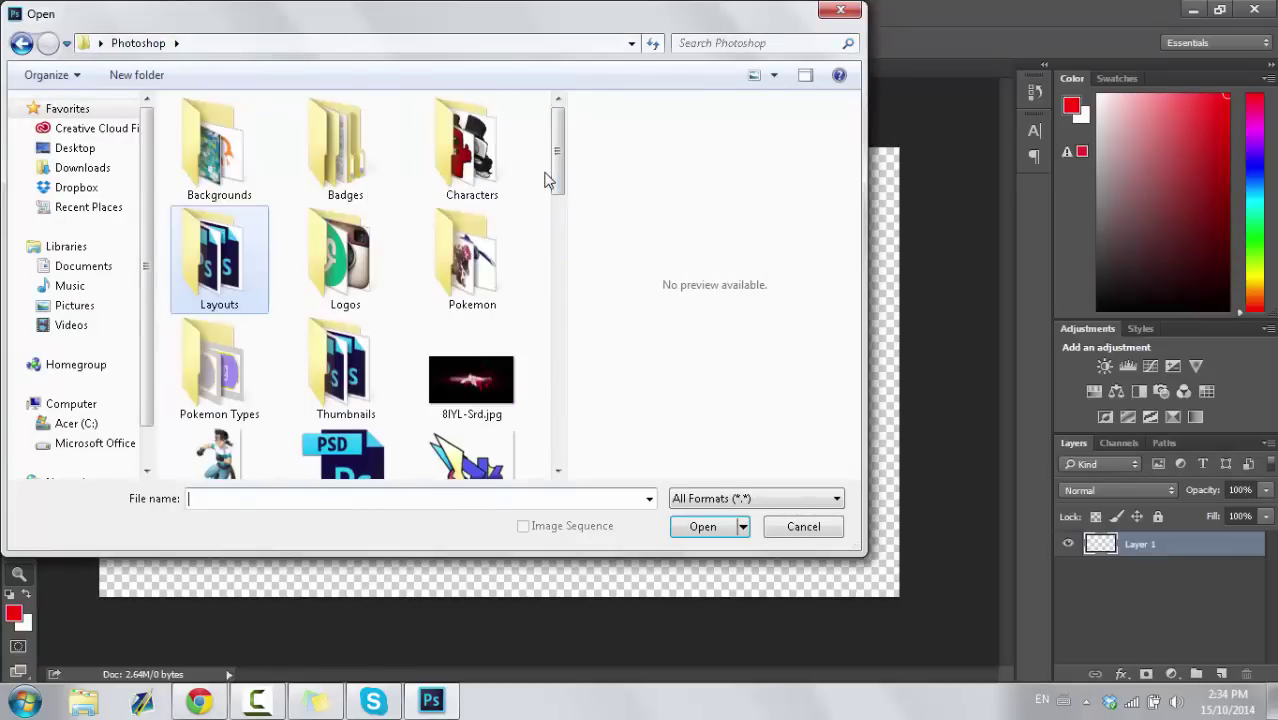
{"action": "double_click", "coordinate": [250, 157]}
{"action": "left_click_drag", "start_coordinate": [553, 132], "coordinate": [556, 206]}
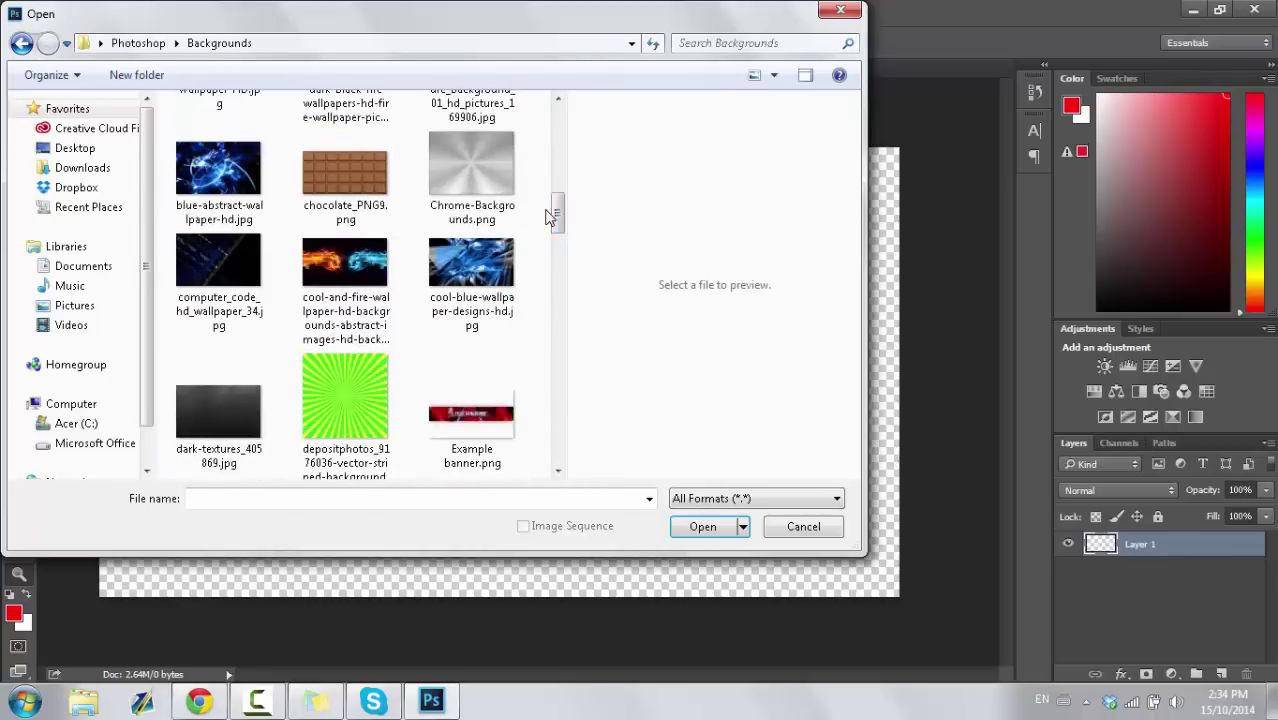
{"action": "double_click", "coordinate": [217, 425]}
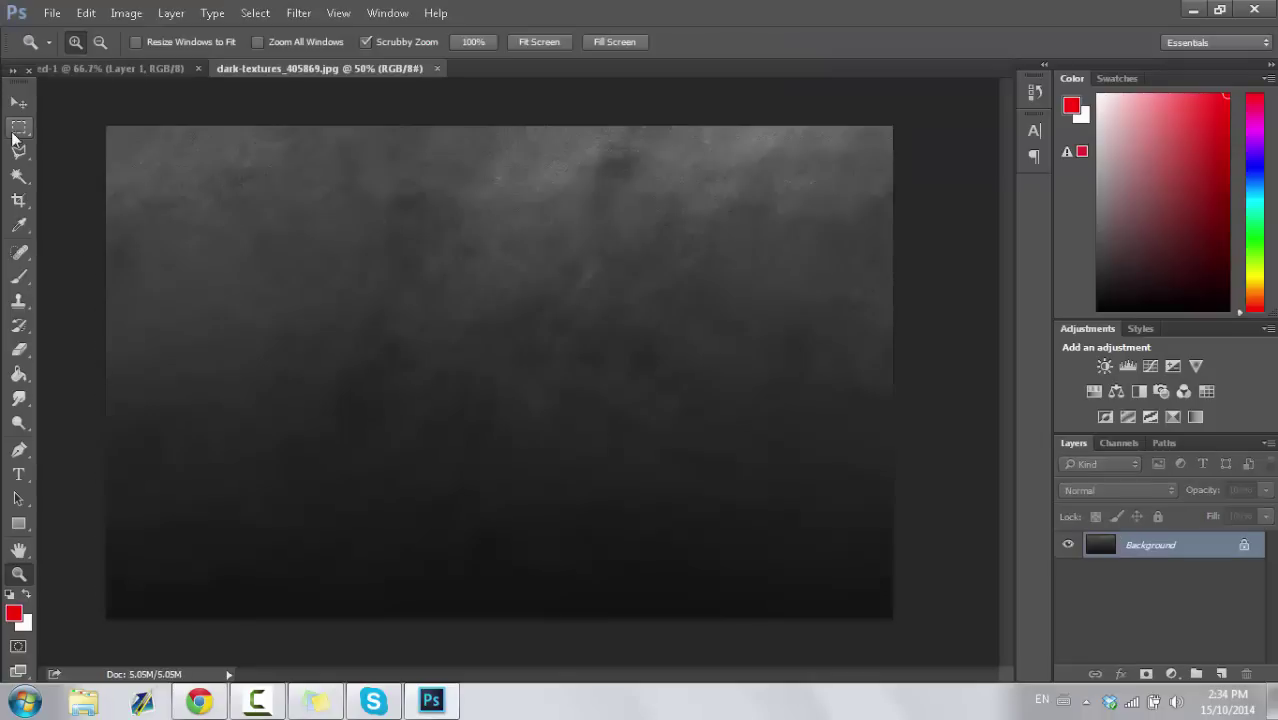
{"action": "left_click", "coordinate": [19, 128]}
{"action": "left_click_drag", "start_coordinate": [90, 121], "coordinate": [898, 624]}
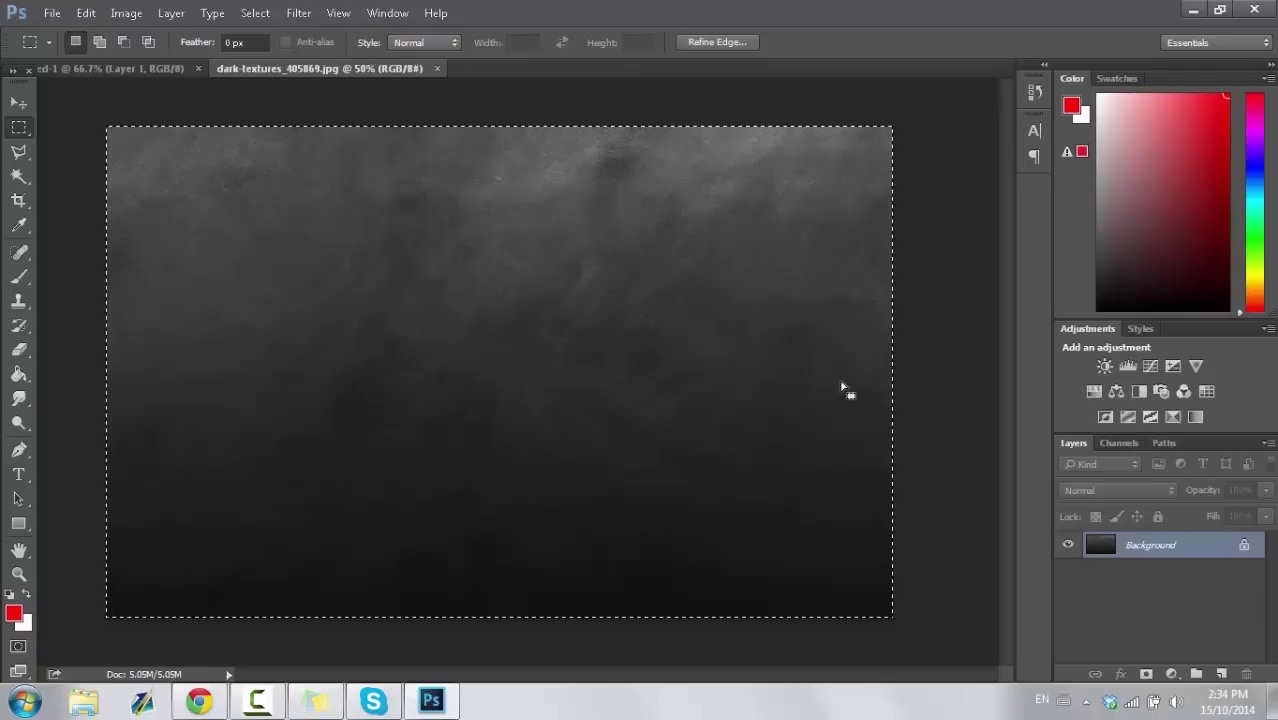
{"action": "left_click", "coordinate": [436, 68]}
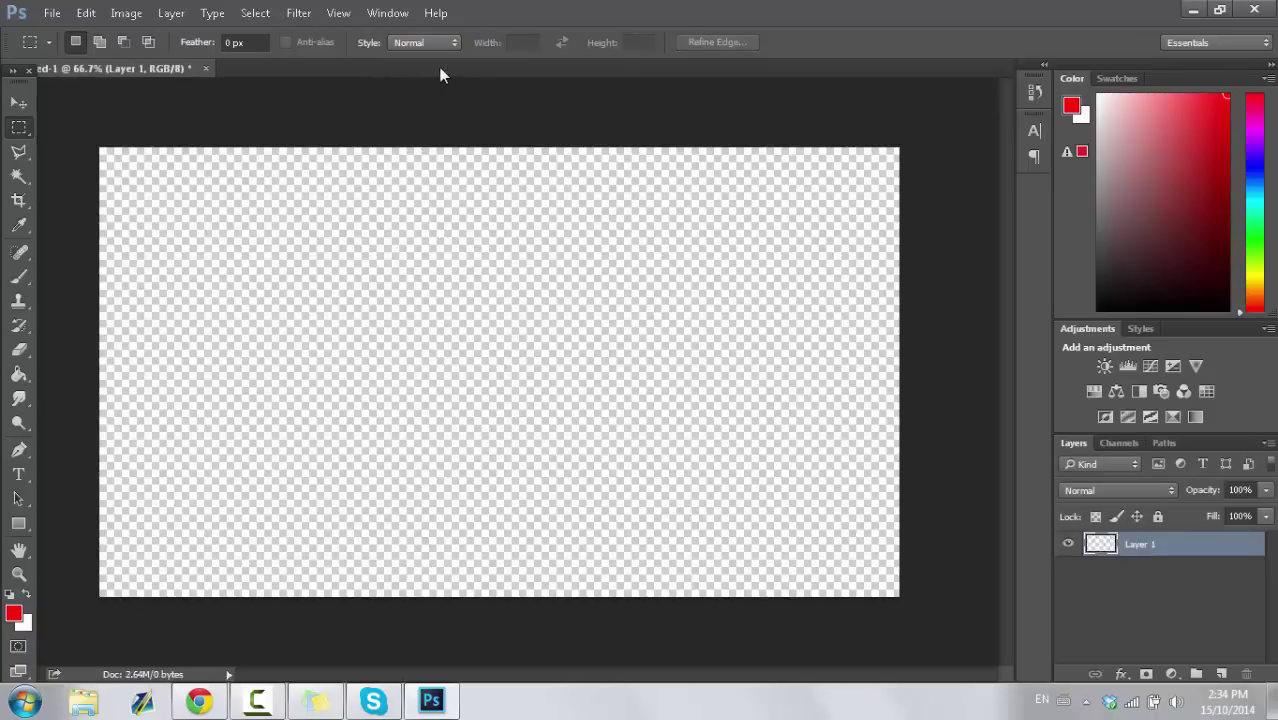
{"action": "key", "text": "ctrl+v"}
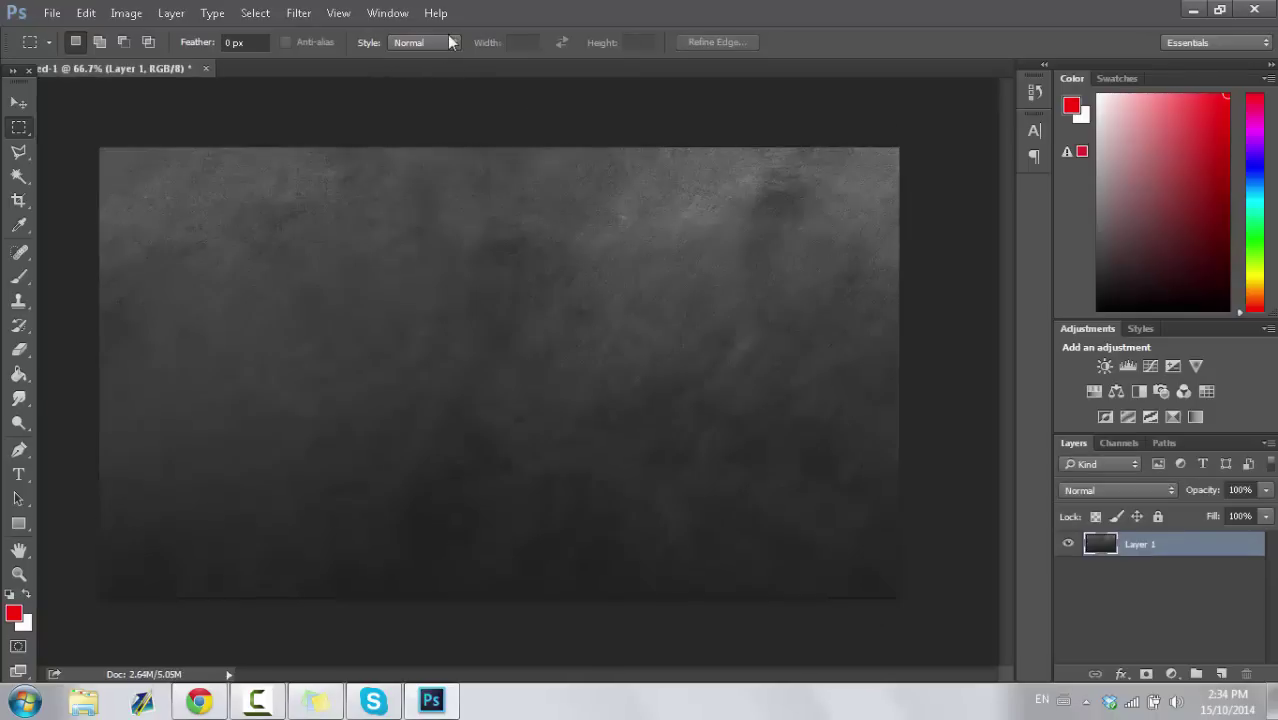
Step: Copy all of 11.jpg and paste it into the document as Layer 2
{"action": "left_click", "coordinate": [55, 13]}
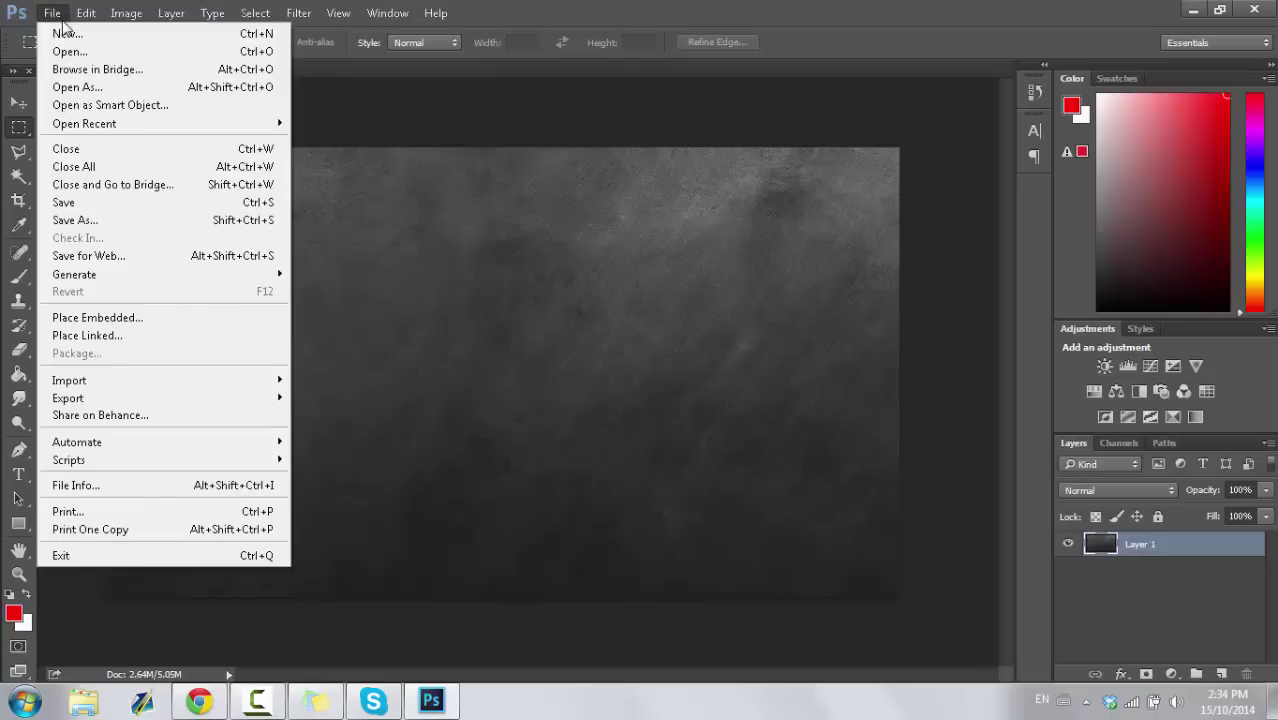
{"action": "left_click", "coordinate": [68, 51]}
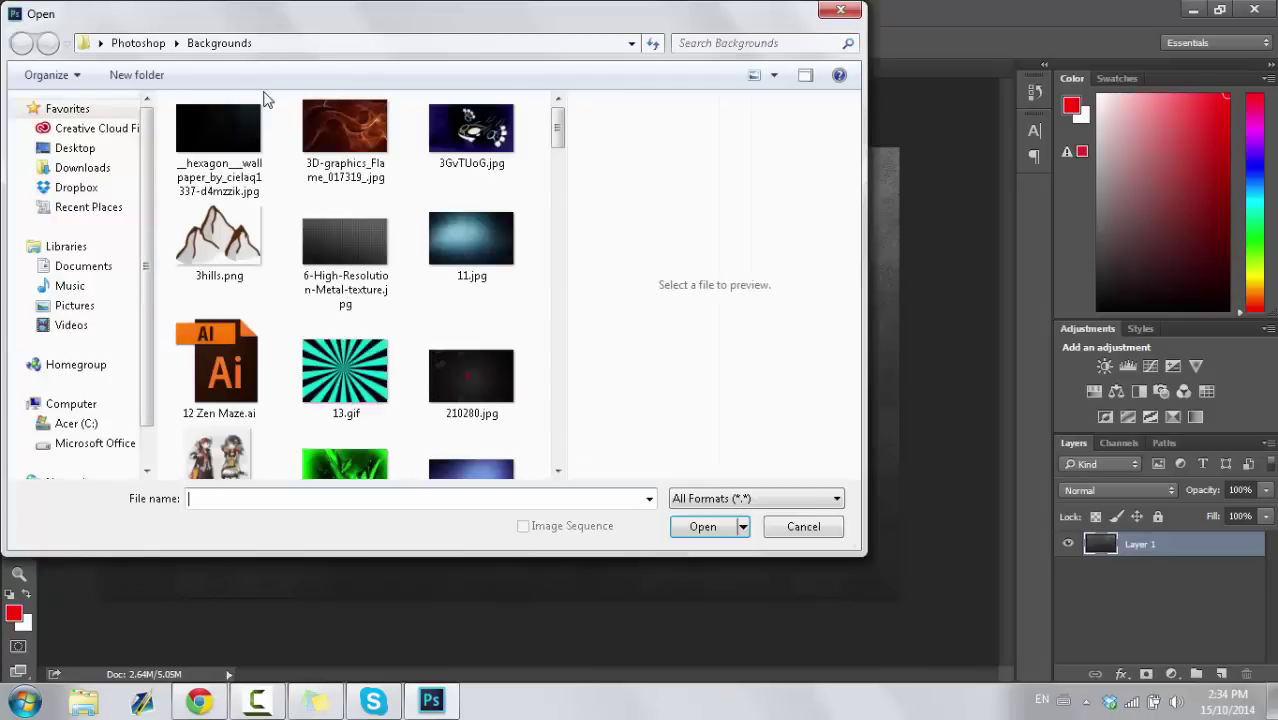
{"action": "double_click", "coordinate": [489, 226]}
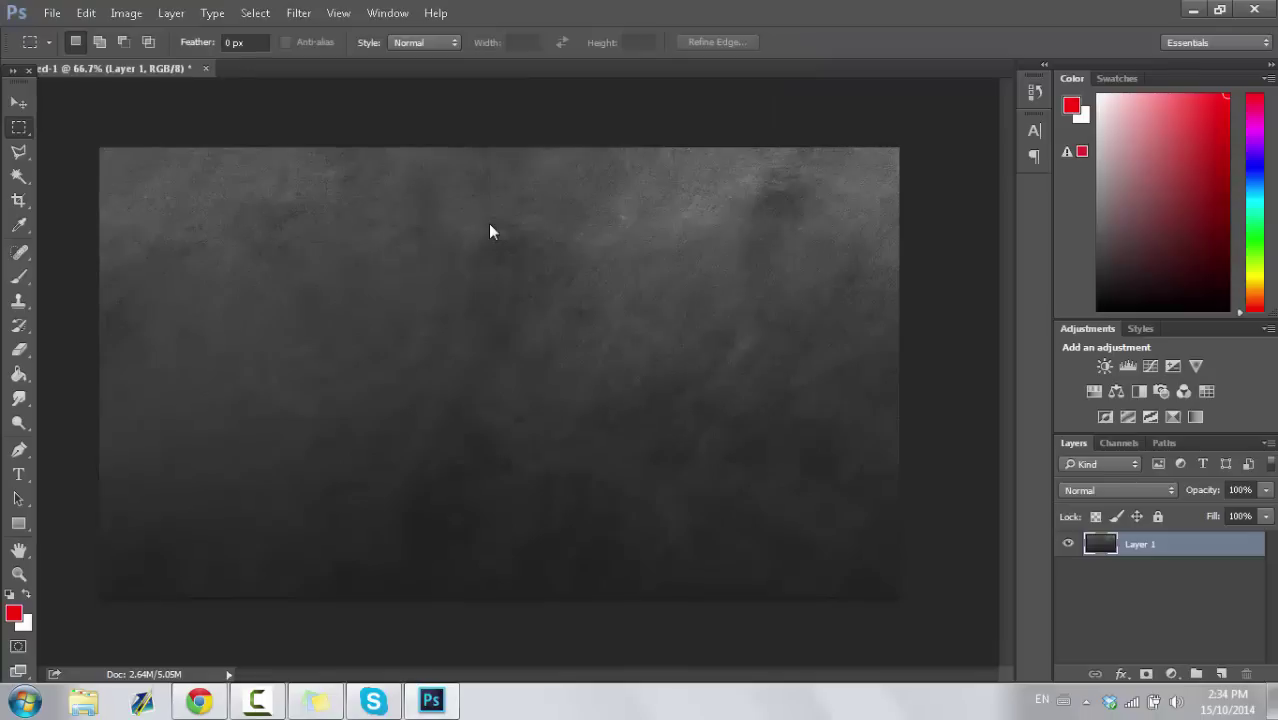
{"action": "left_click_drag", "start_coordinate": [97, 121], "coordinate": [930, 628]}
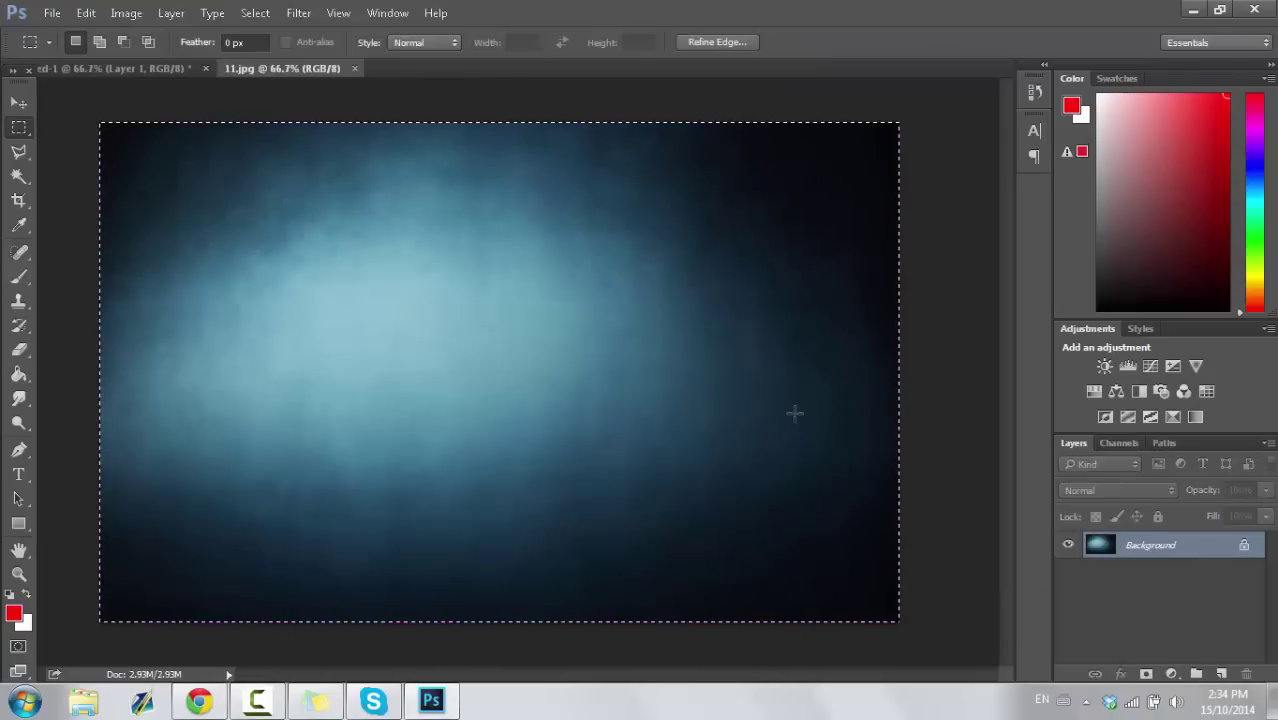
{"action": "left_click", "coordinate": [355, 69]}
{"action": "key", "text": "ctrl+v"}
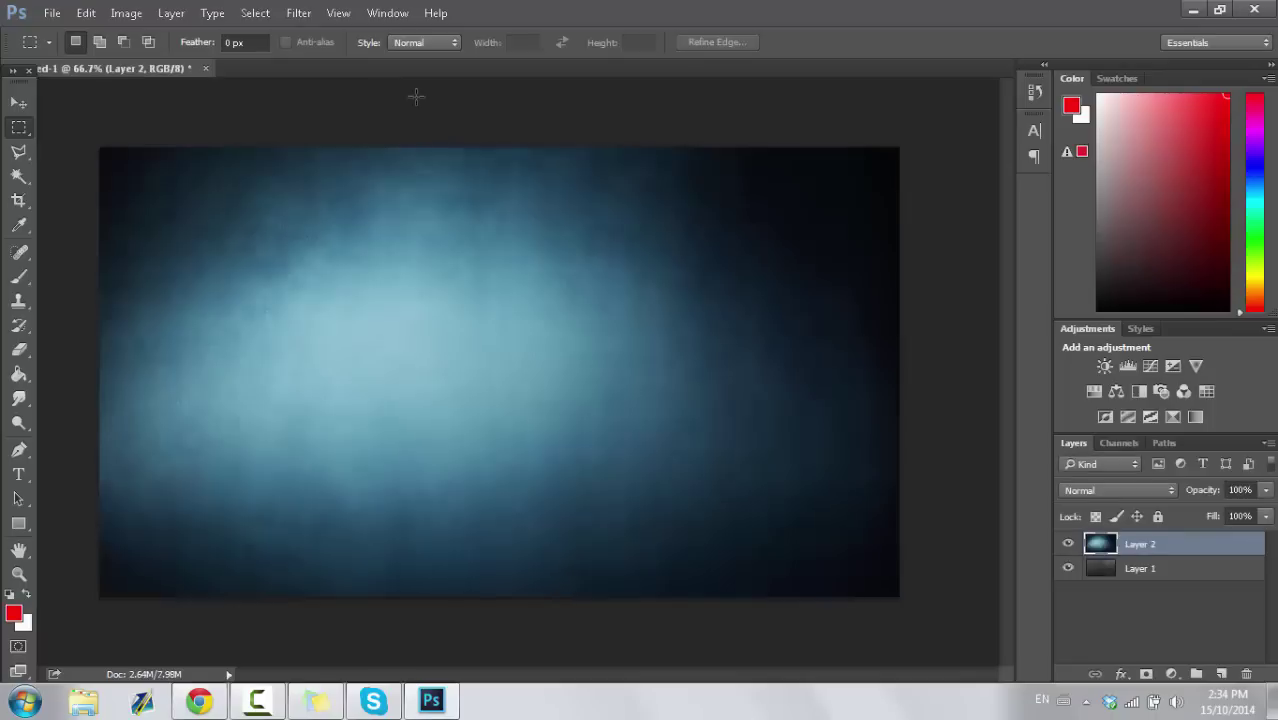
Step: Try Difference and Normal blend modes on Layer 2, then settle on Overlay
{"action": "left_click", "coordinate": [1149, 497]}
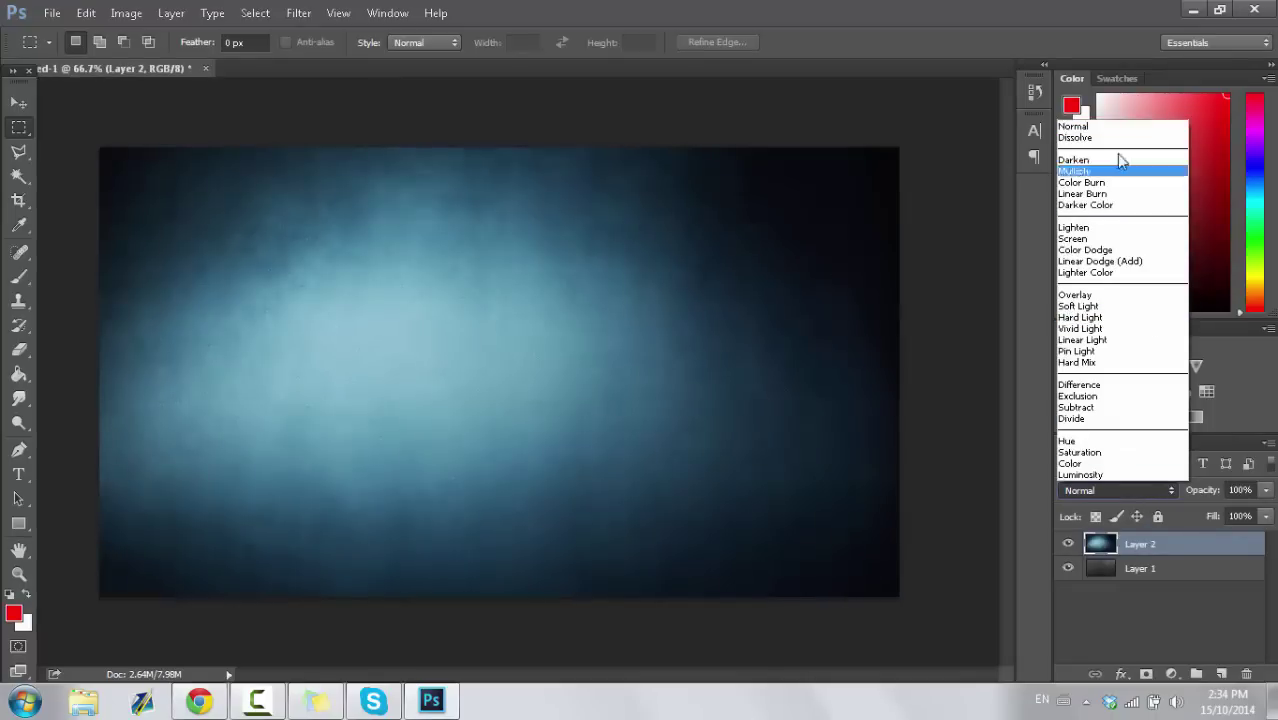
{"action": "left_click", "coordinate": [1116, 385]}
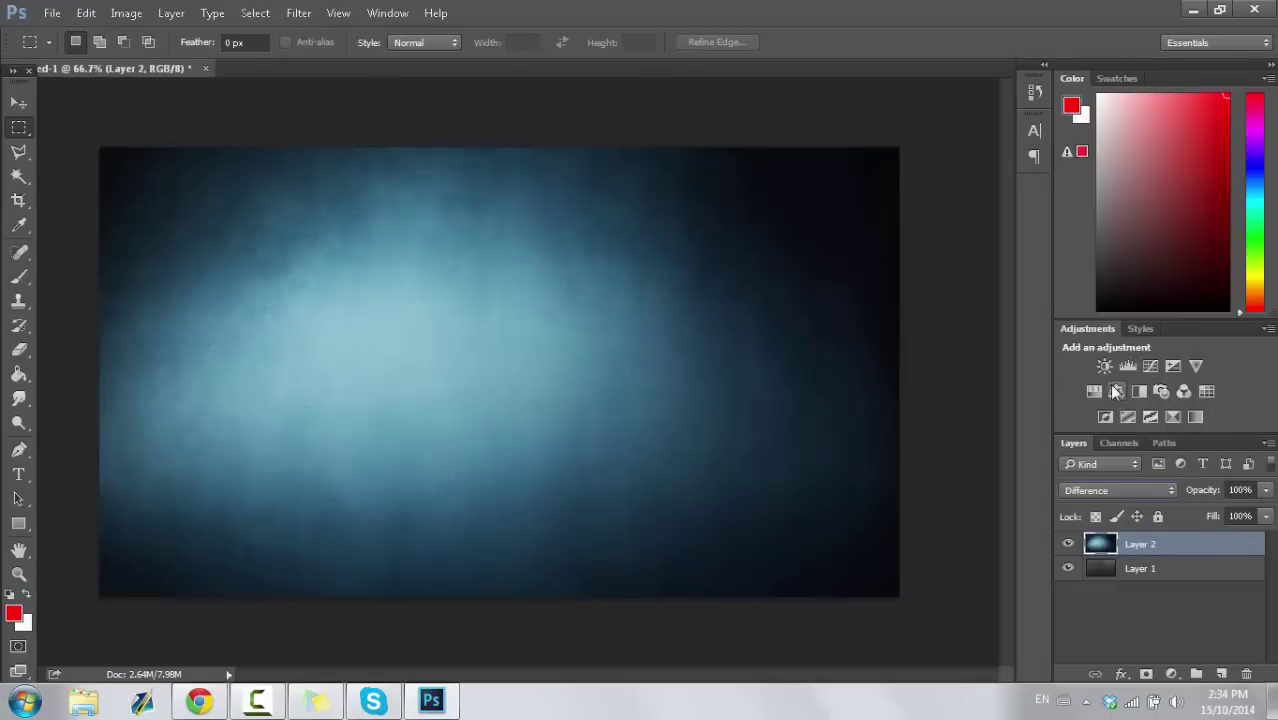
{"action": "left_click", "coordinate": [1105, 490]}
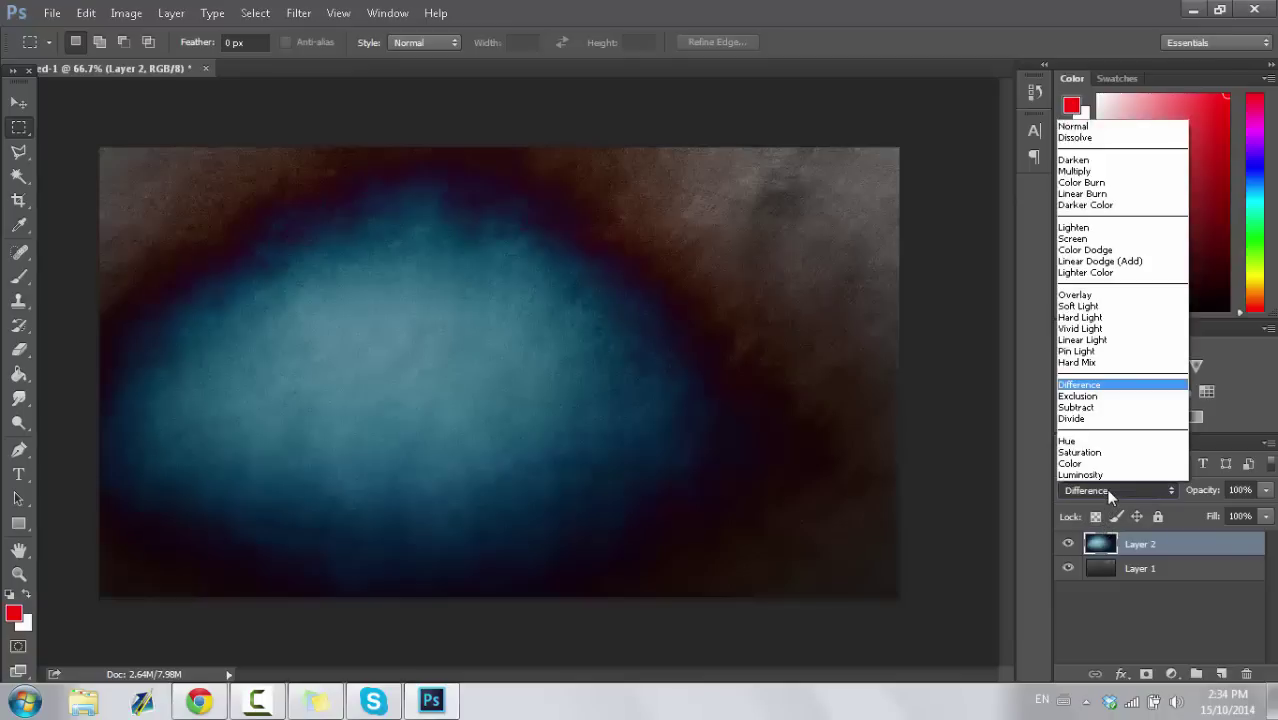
{"action": "key", "text": "Escape"}
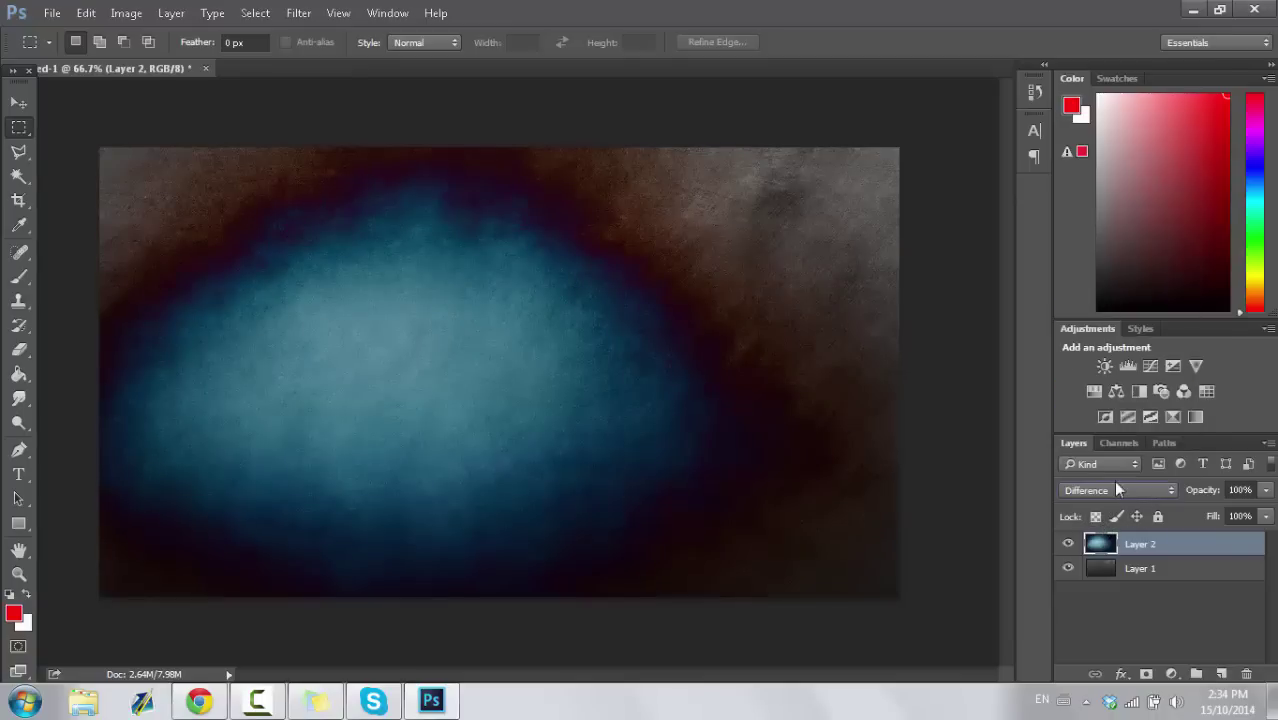
{"action": "left_click", "coordinate": [1117, 487]}
{"action": "left_click", "coordinate": [1092, 300]}
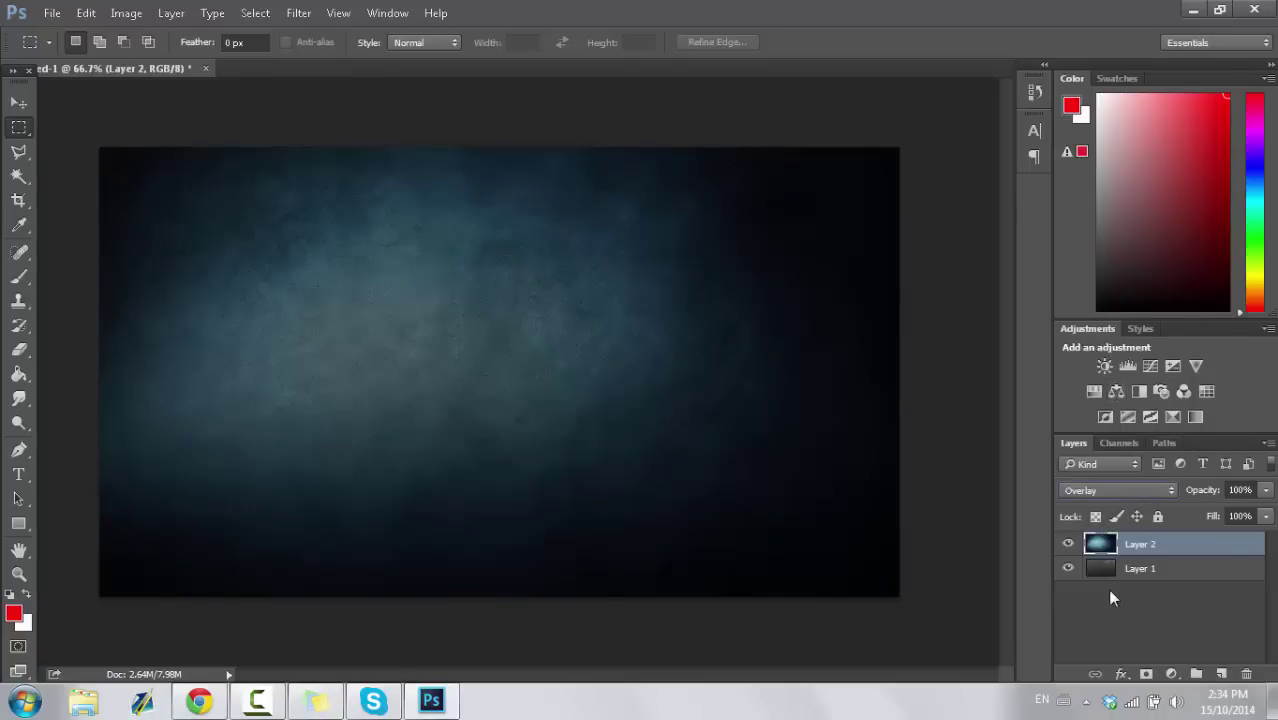
{"action": "left_click", "coordinate": [1118, 490]}
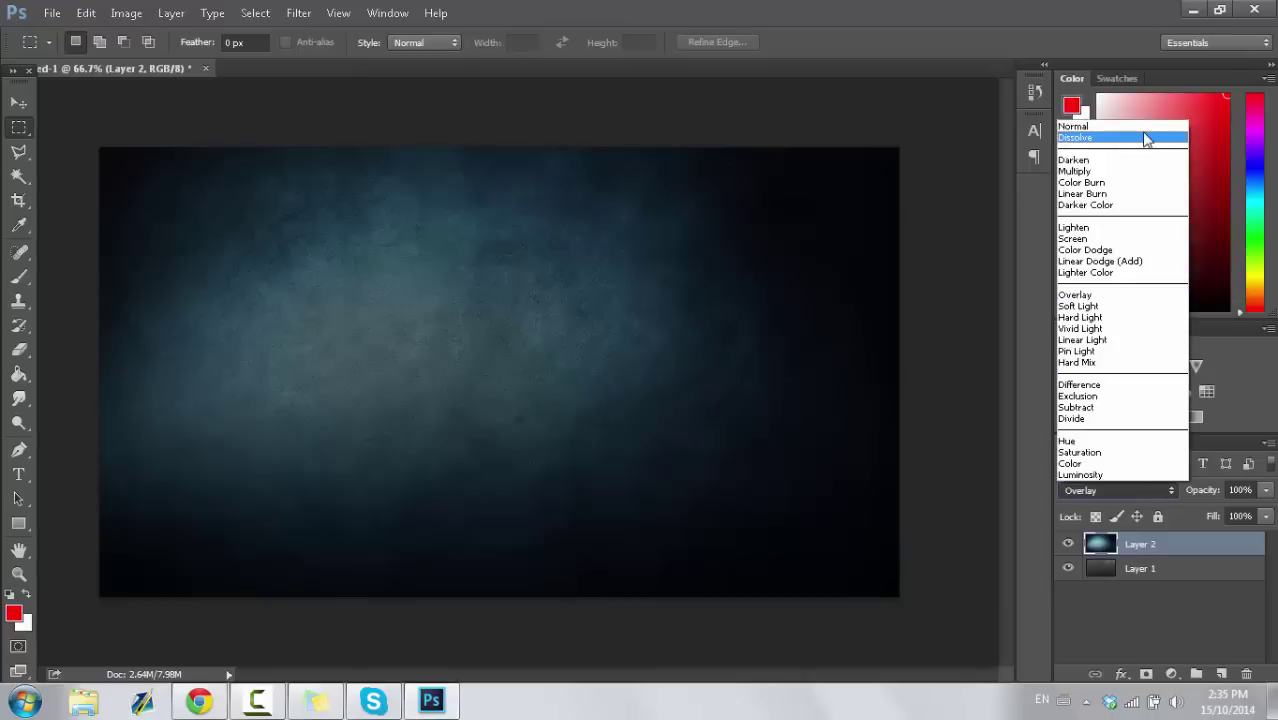
{"action": "left_click", "coordinate": [1140, 127]}
{"action": "left_click", "coordinate": [1130, 489]}
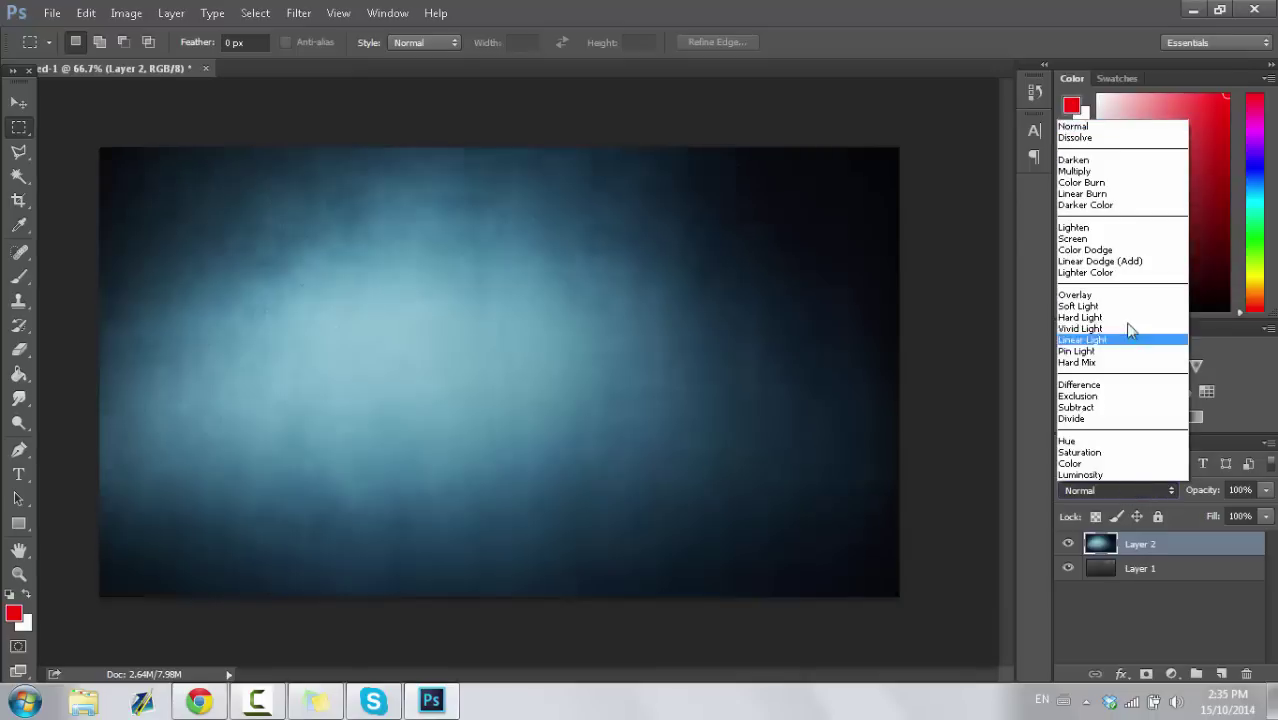
{"action": "left_click", "coordinate": [1123, 294]}
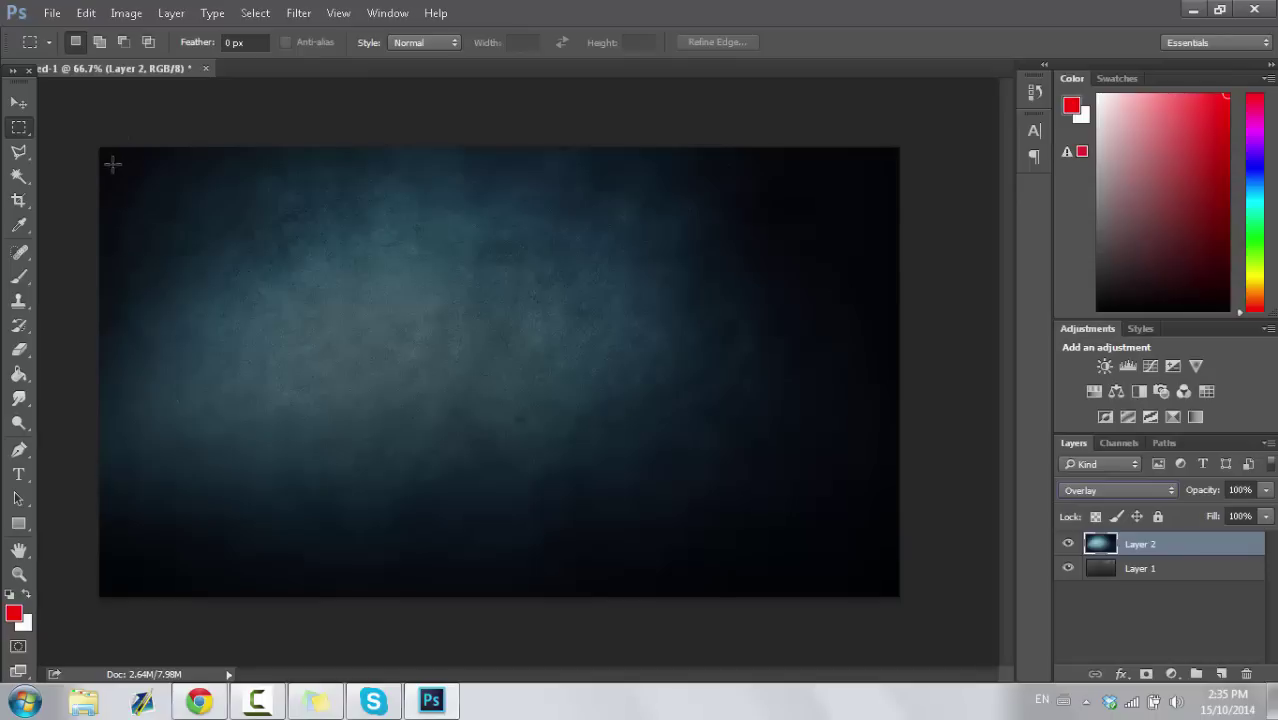
Step: Marquee a large rectangle in the canvas's upper-left area on a new Layer 3
{"action": "left_click_drag", "start_coordinate": [107, 155], "coordinate": [595, 531]}
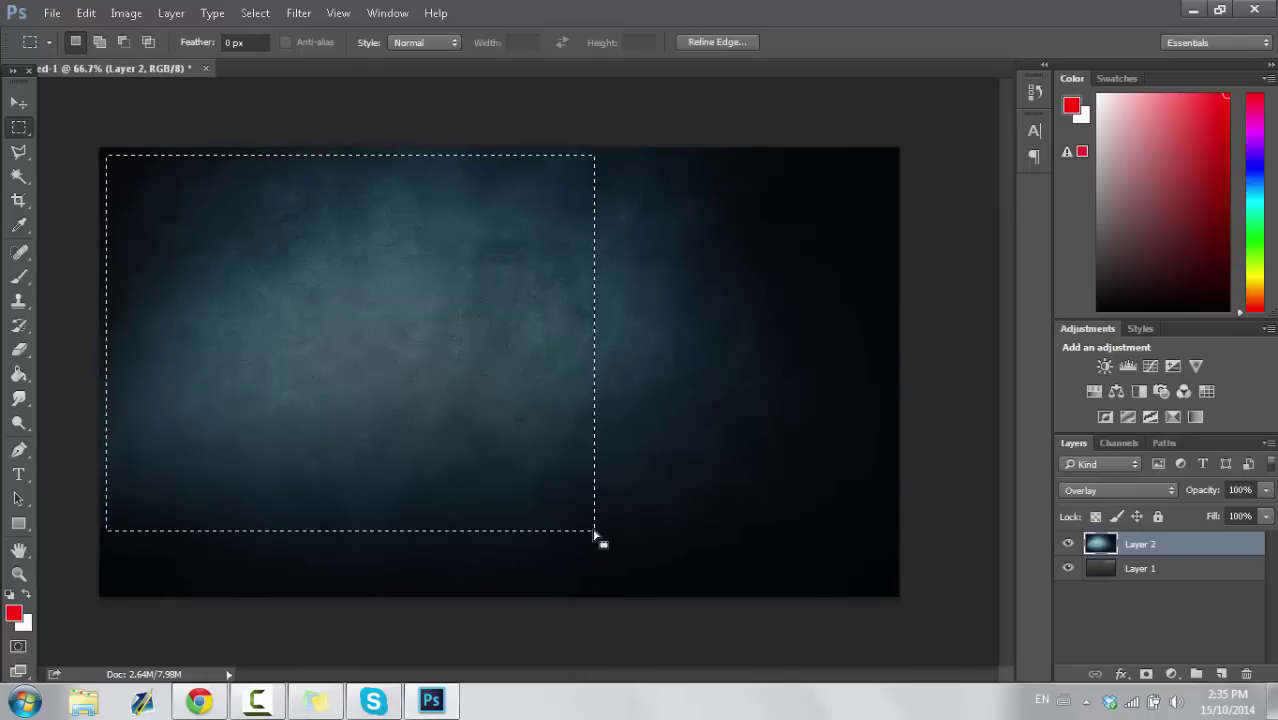
{"action": "left_click", "coordinate": [1222, 675]}
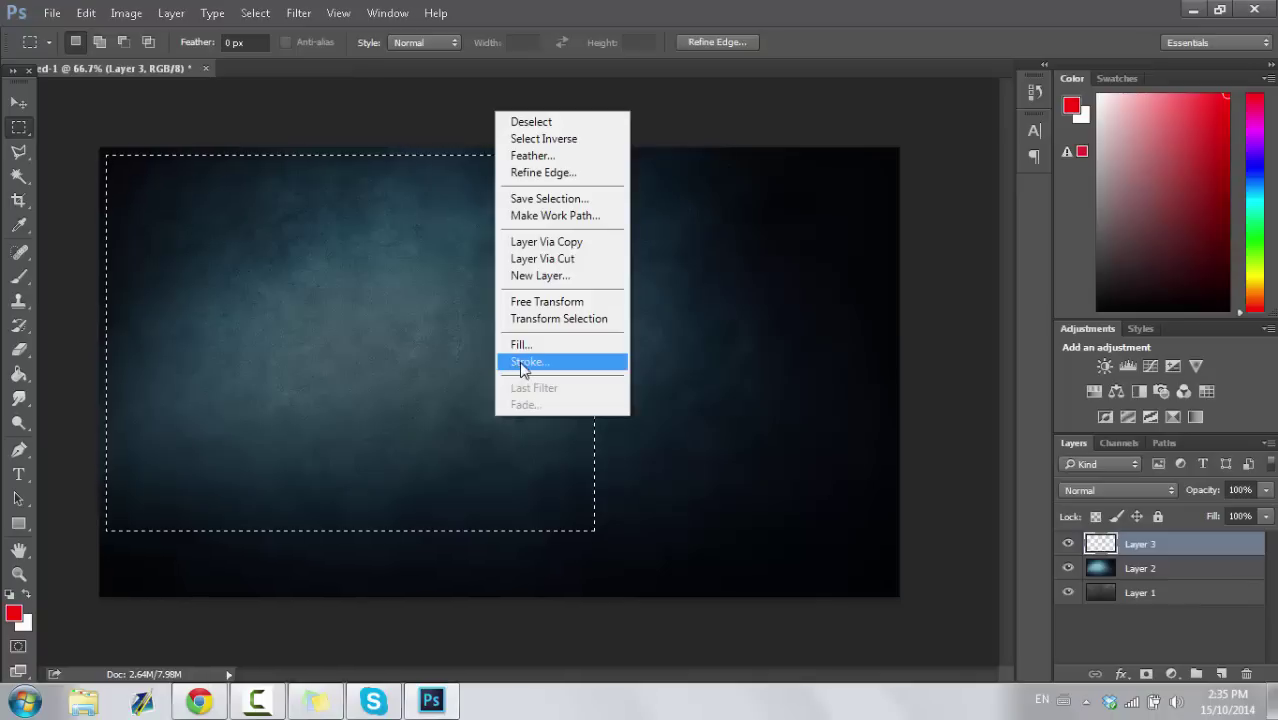
{"action": "left_click", "coordinate": [524, 362]}
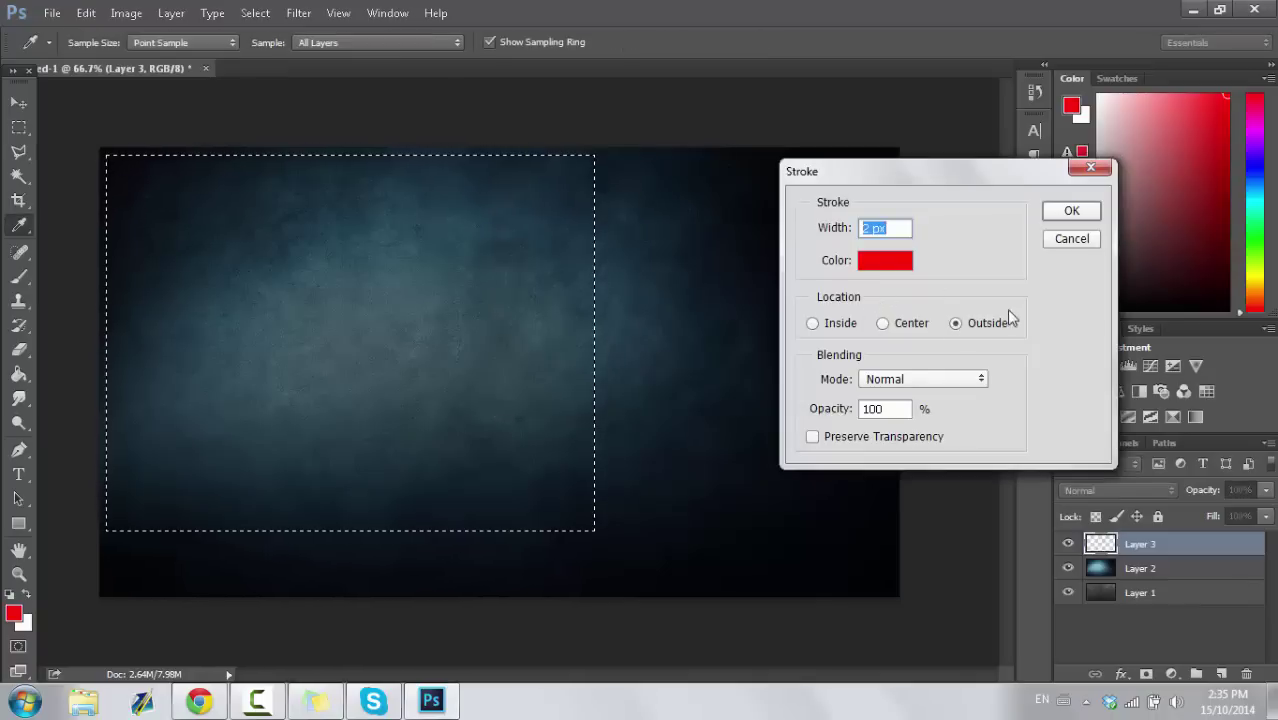
{"action": "left_click", "coordinate": [1071, 240]}
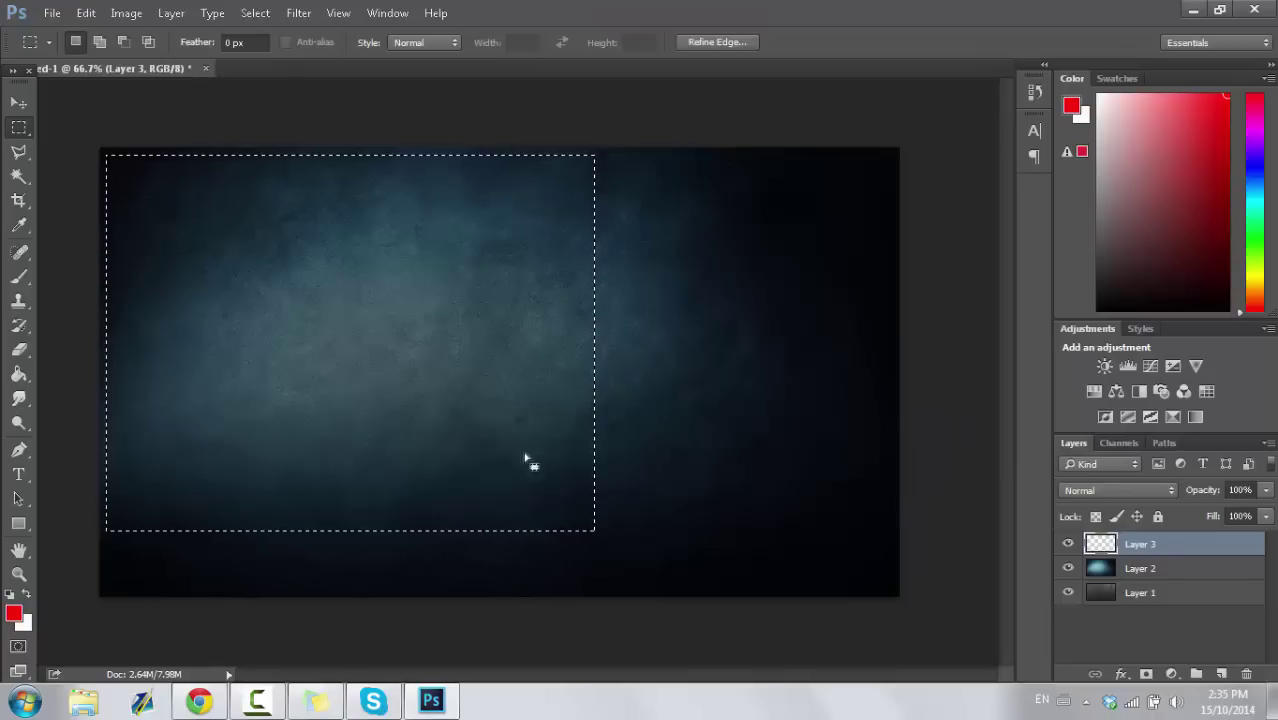
{"action": "right_click", "coordinate": [24, 130]}
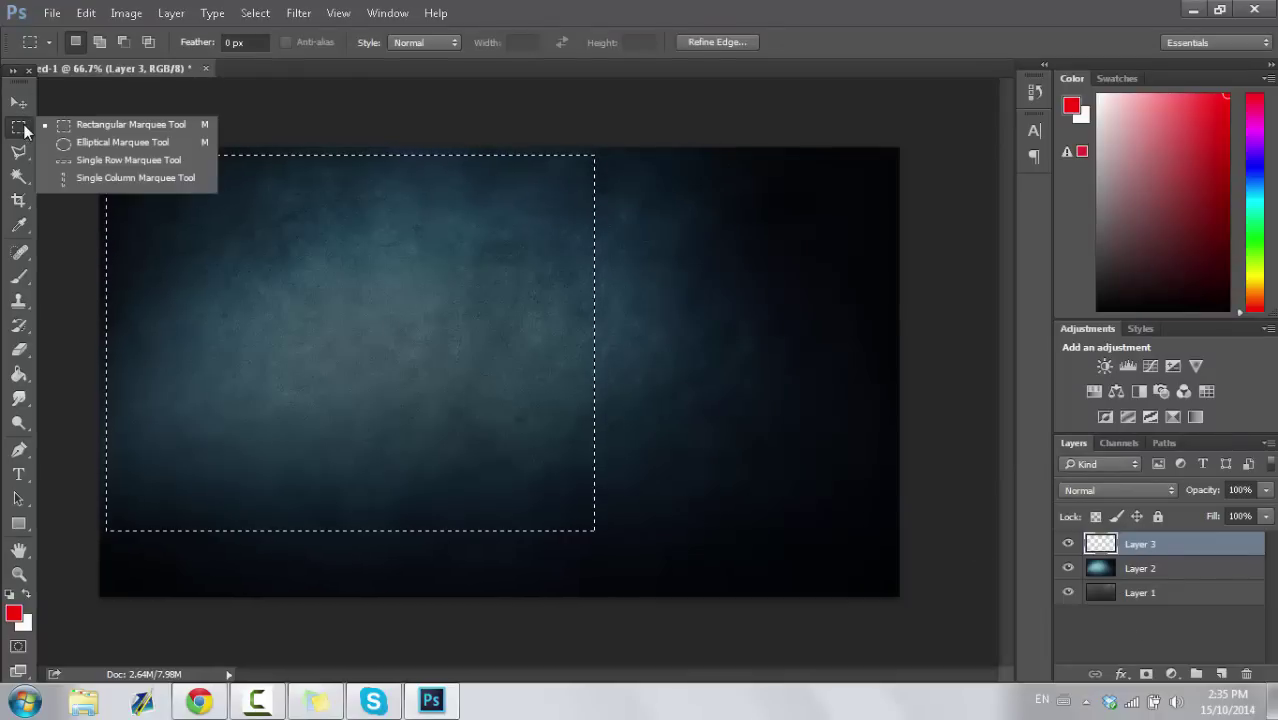
{"action": "left_click", "coordinate": [100, 124]}
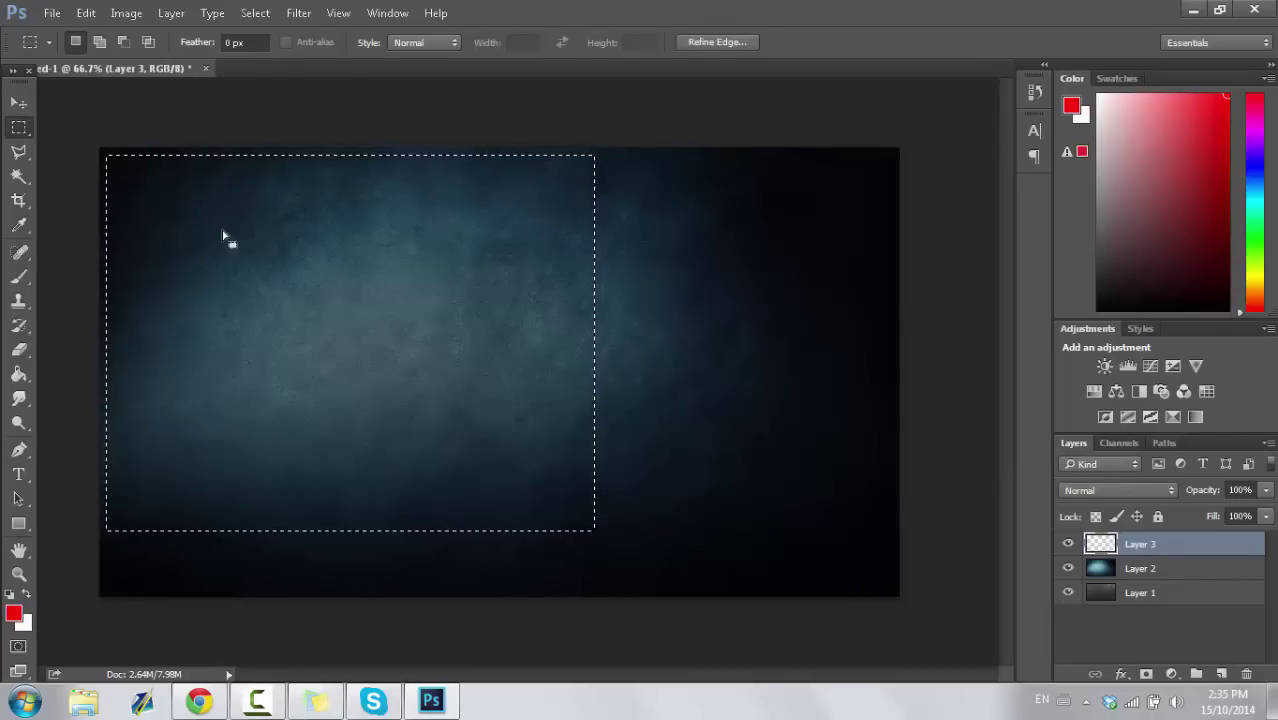
Step: Open Stroke for the selection and set its colour to white (ffffff)
{"action": "right_click", "coordinate": [277, 280]}
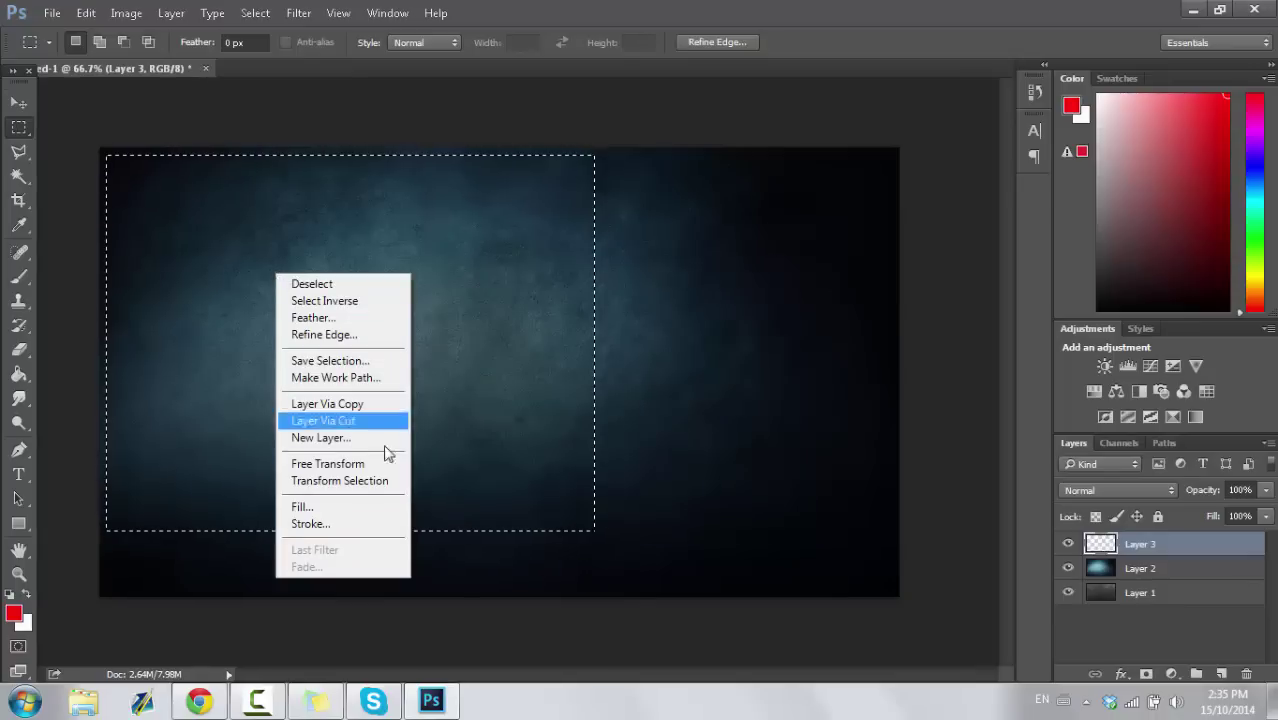
{"action": "left_click", "coordinate": [365, 523]}
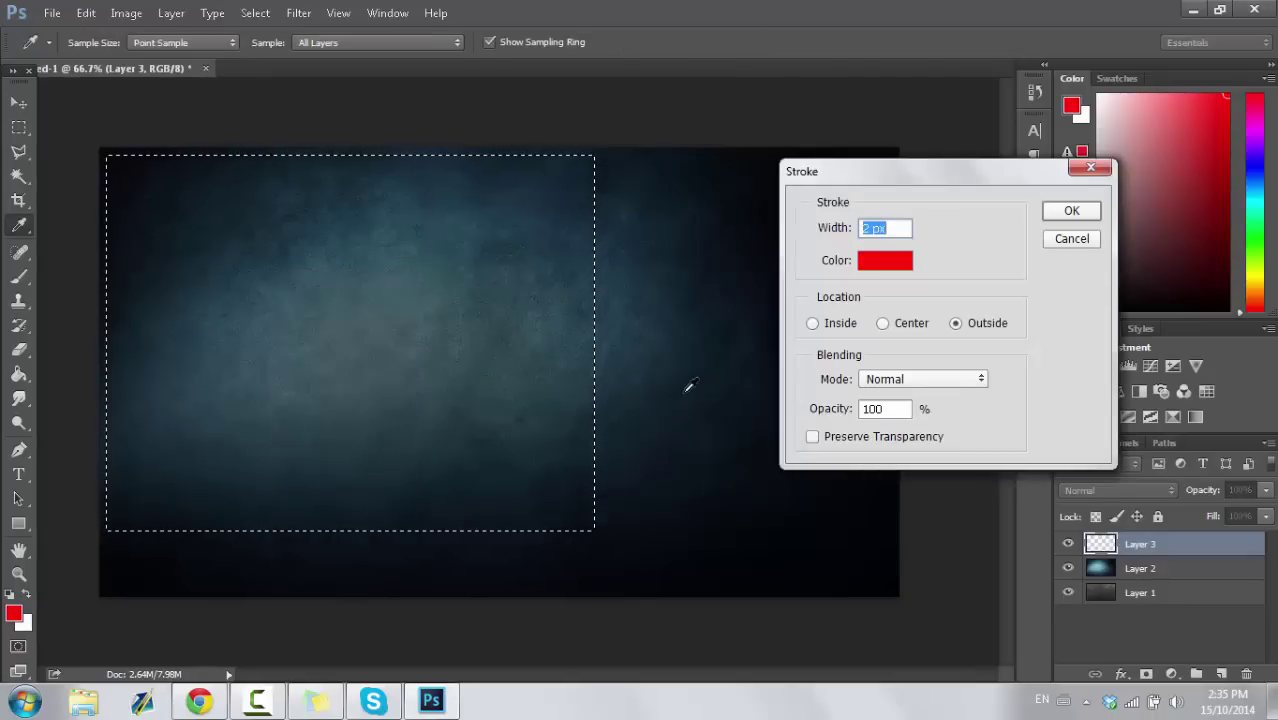
{"action": "left_click", "coordinate": [863, 272]}
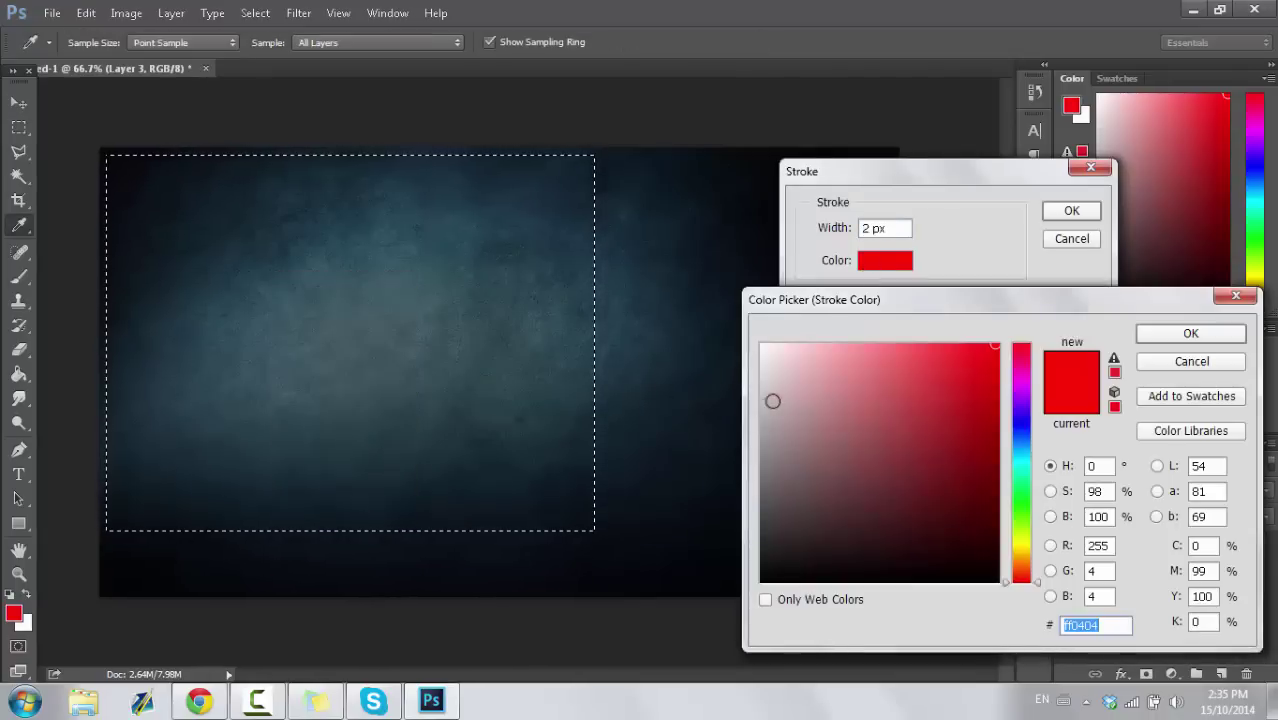
{"action": "left_click", "coordinate": [782, 391]}
{"action": "left_click_drag", "start_coordinate": [736, 349], "coordinate": [740, 340]}
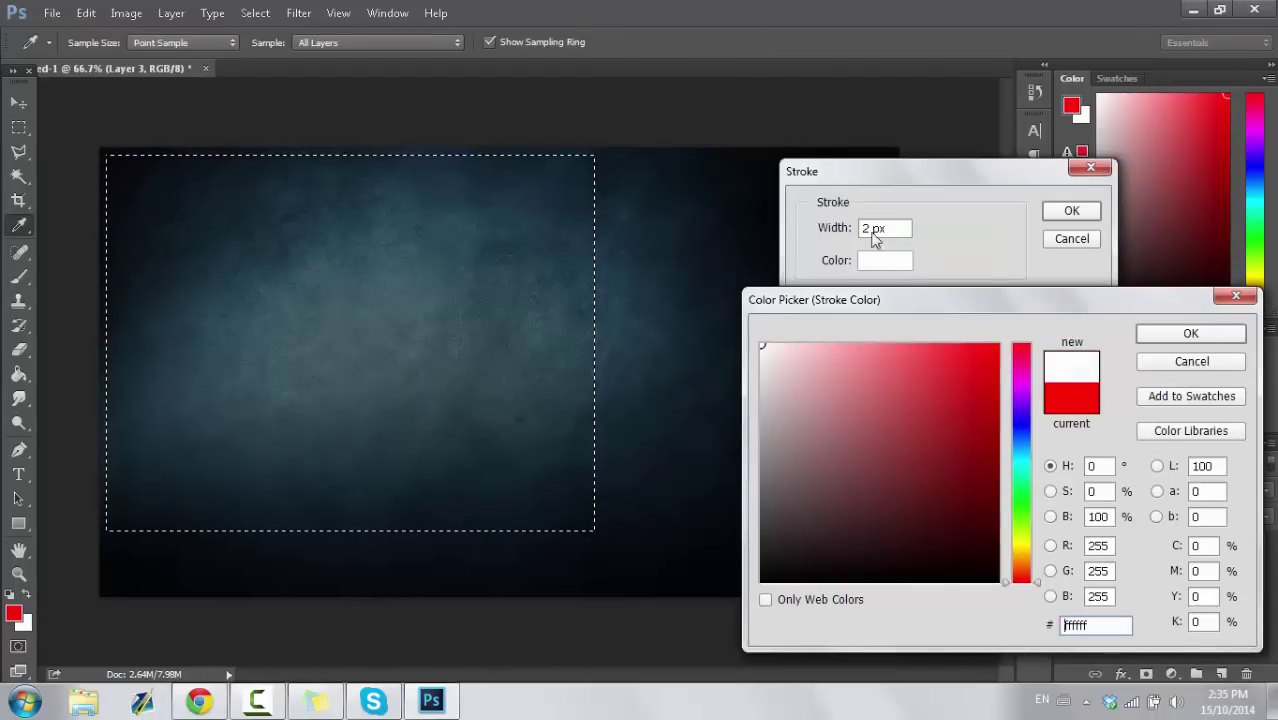
{"action": "left_click", "coordinate": [1163, 332]}
Step: Set stroke width 10 px with Location Inside, apply it, and deselect
{"action": "left_click", "coordinate": [873, 228]}
{"action": "left_click_drag", "start_coordinate": [873, 228], "coordinate": [846, 230]}
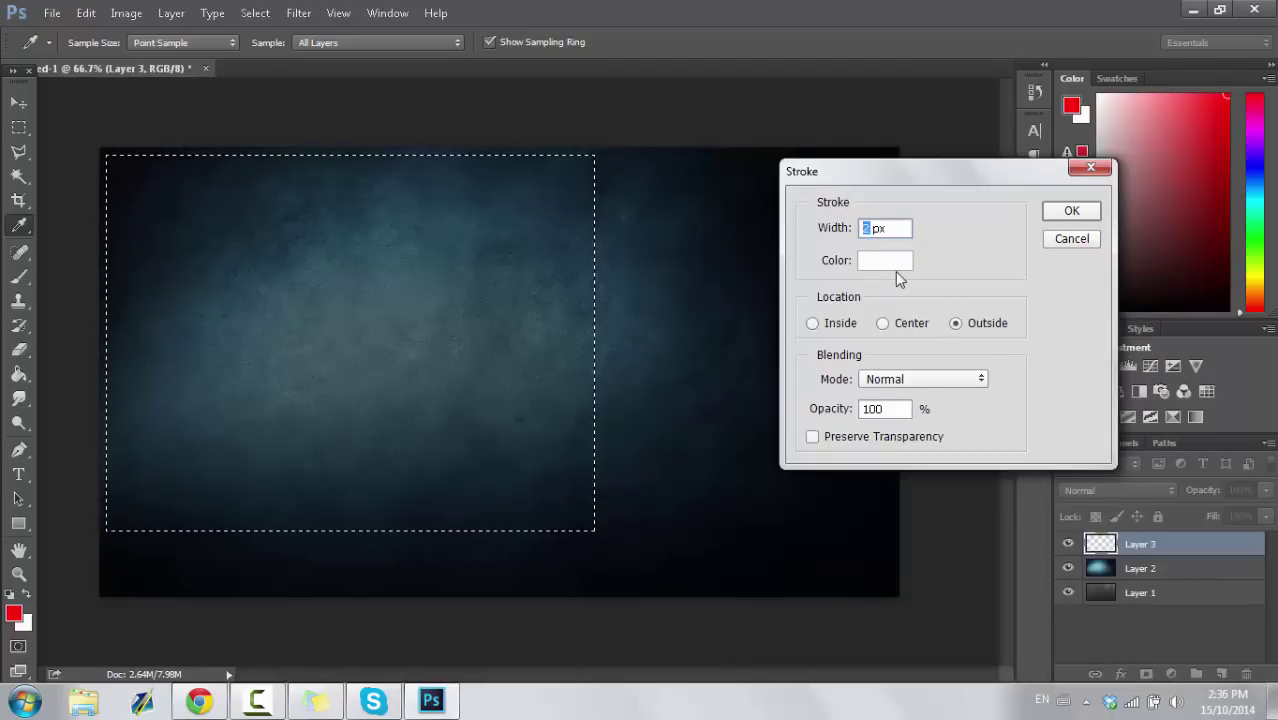
{"action": "left_click", "coordinate": [812, 323]}
{"action": "left_click_drag", "start_coordinate": [873, 230], "coordinate": [800, 234]}
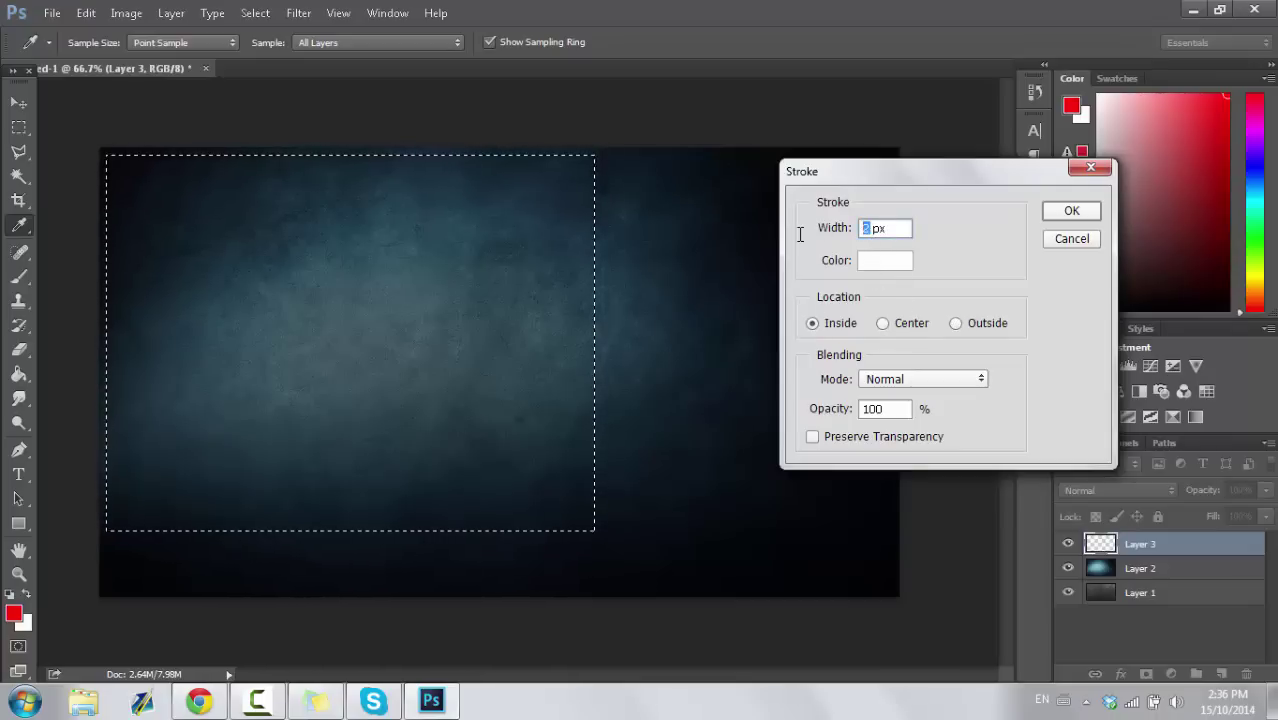
{"action": "type", "text": "10"}
{"action": "key", "text": "BackSpace"}
{"action": "key", "text": "BackSpace"}
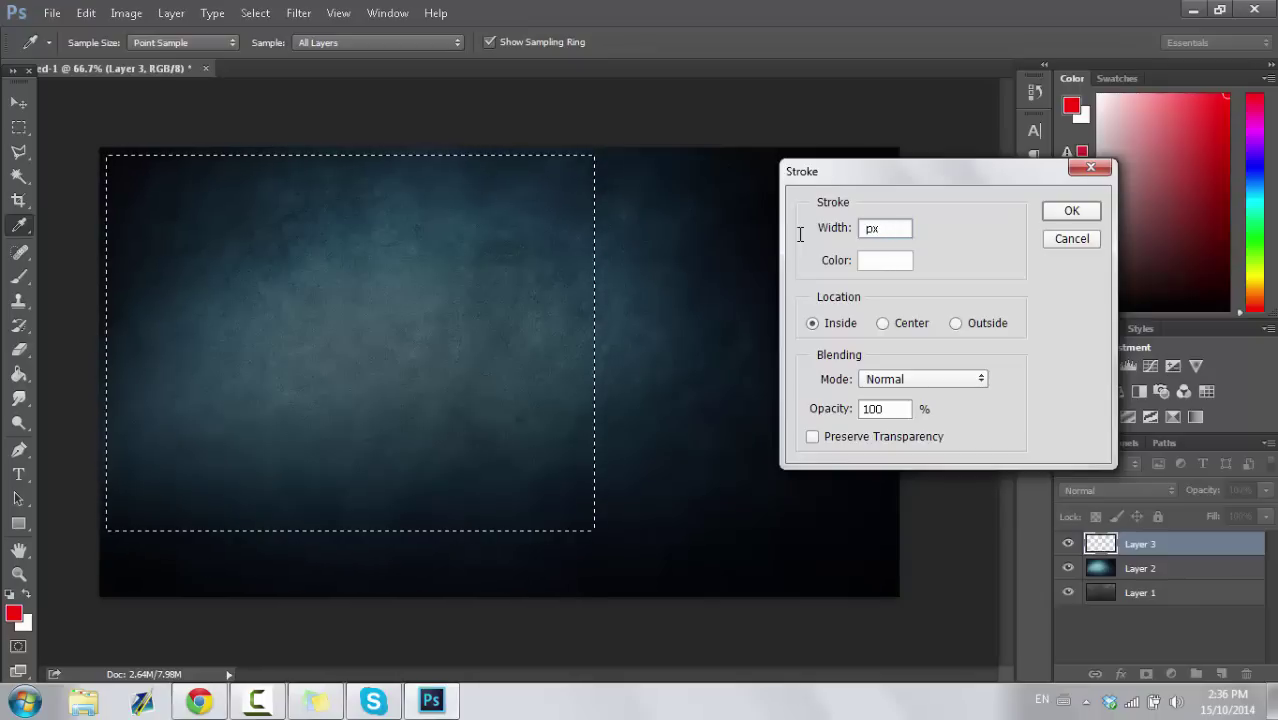
{"action": "type", "text": "10"}
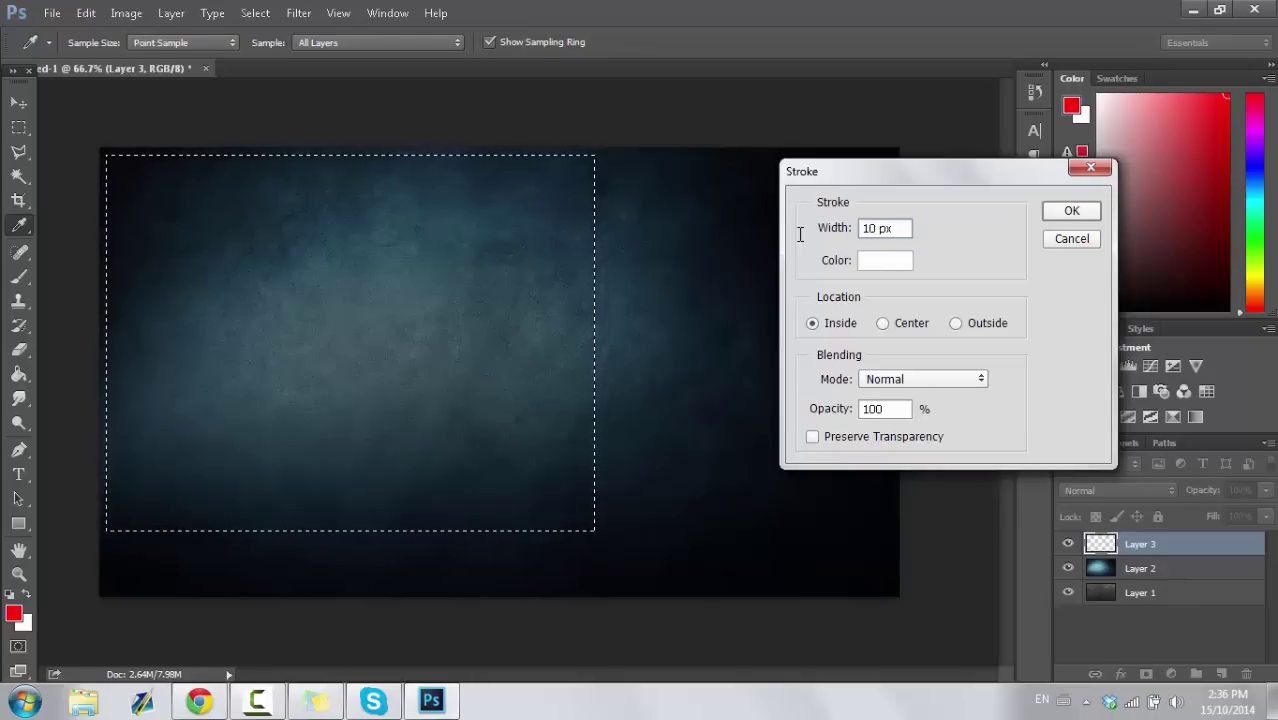
{"action": "key", "text": "Return"}
{"action": "key", "text": "ctrl+d"}
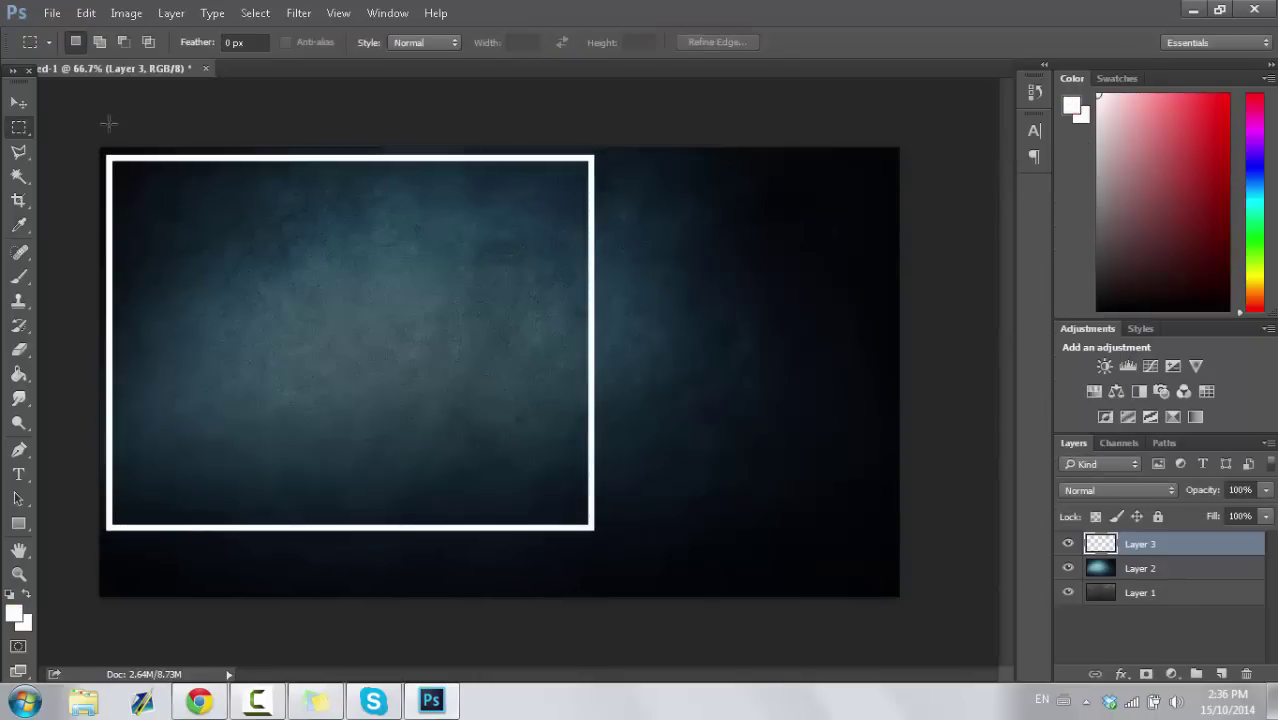
Step: Free-transform the Layer 3 frame, dragging its bottom-right corner outward to enlarge it
{"action": "left_click", "coordinate": [19, 103]}
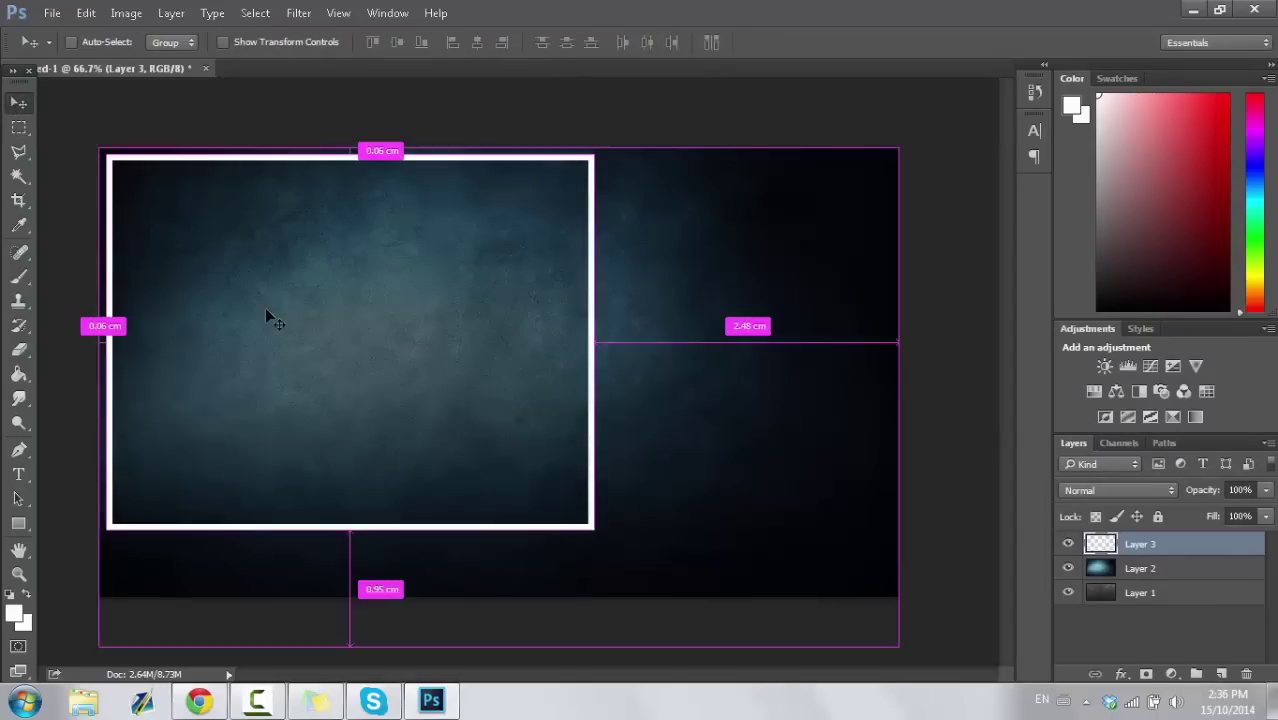
{"action": "key", "text": "ctrl+t"}
{"action": "mouse_move", "coordinate": [597, 532]}
{"action": "left_mouse_down"}
{"action": "mouse_move", "coordinate": [627, 542]}
{"action": "mouse_move", "coordinate": [613, 538]}
{"action": "left_mouse_up"}
{"action": "key", "text": "Return"}
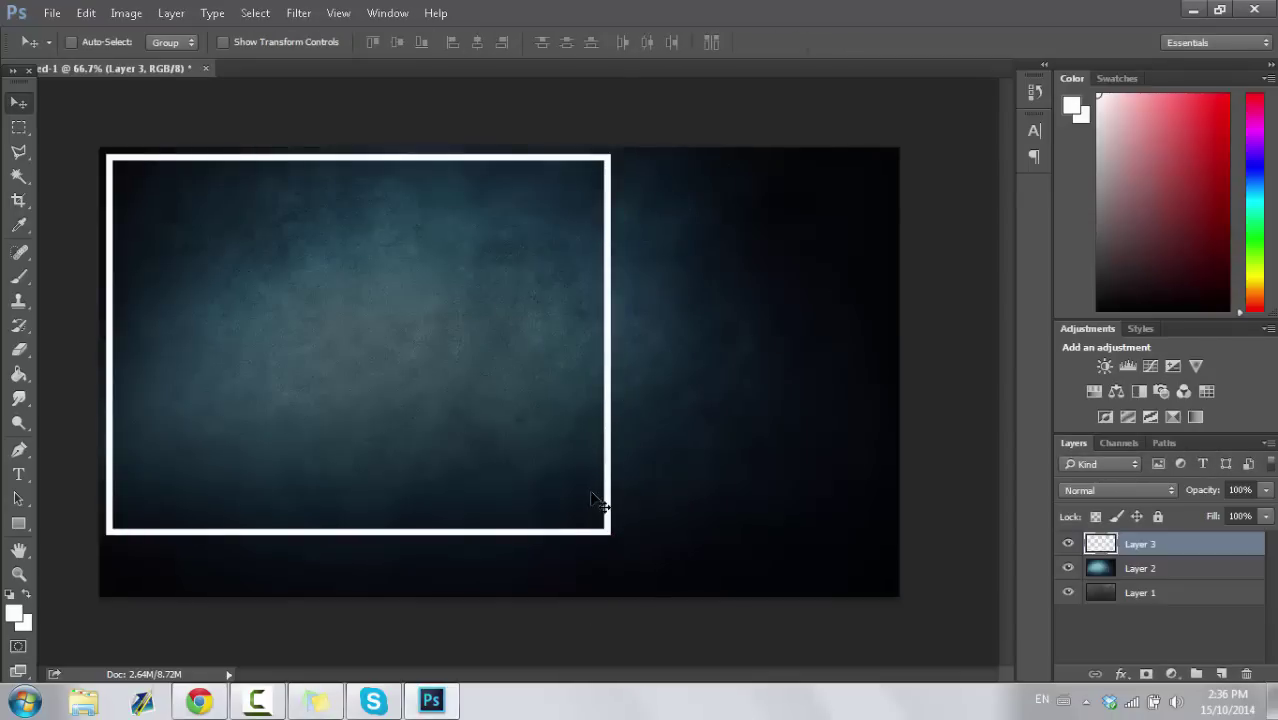
Step: On new Layer 4, stroke a smaller white rectangle right of the large frame
{"action": "left_click", "coordinate": [18, 126]}
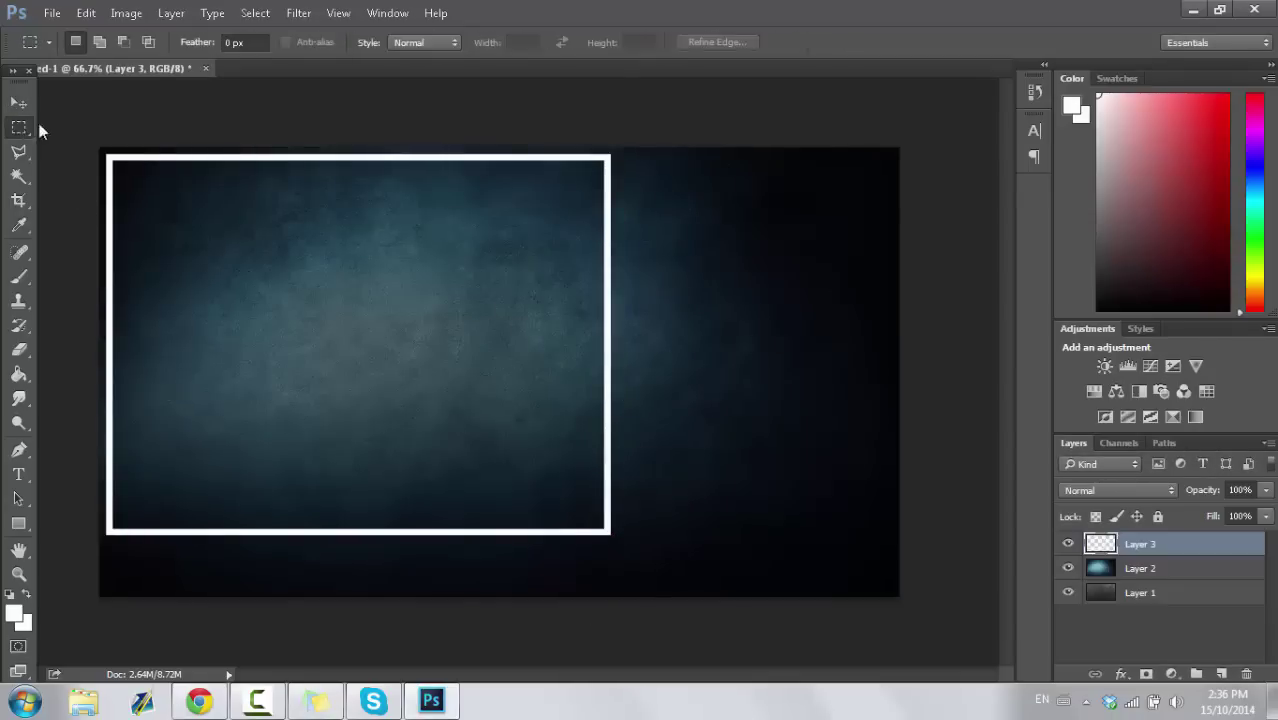
{"action": "left_click", "coordinate": [1221, 674]}
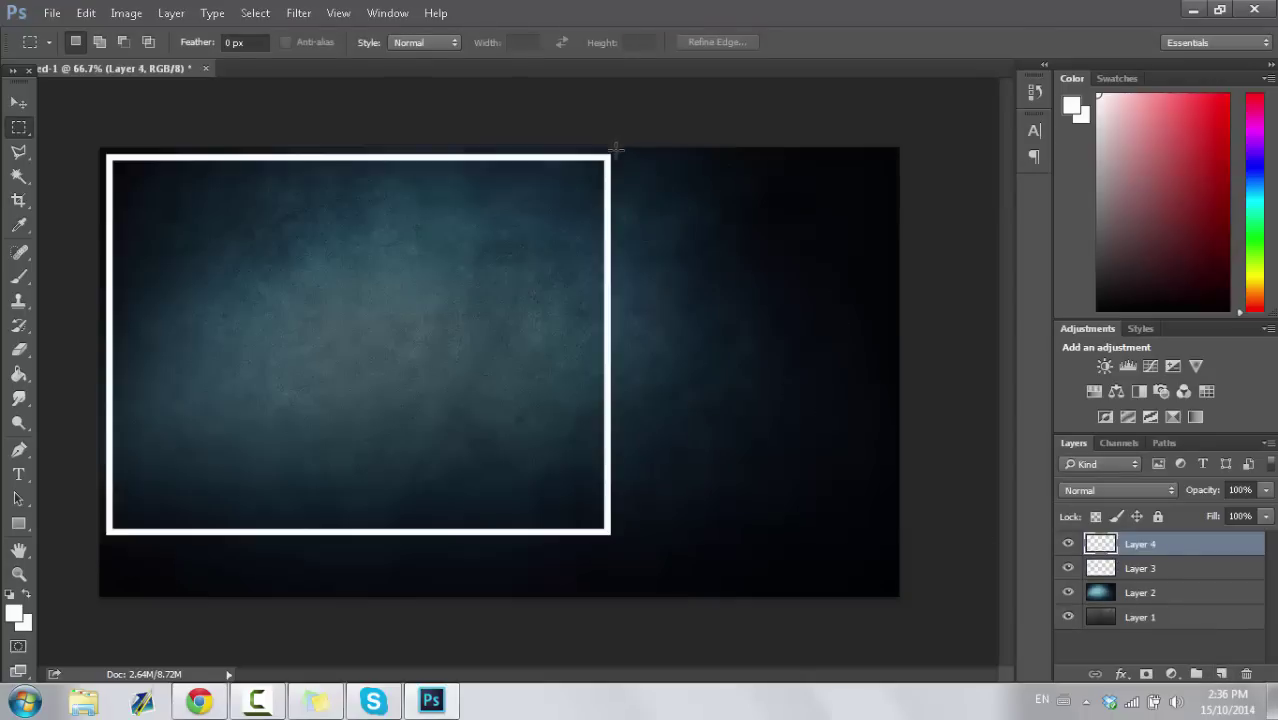
{"action": "left_click_drag", "start_coordinate": [696, 224], "coordinate": [858, 334]}
{"action": "right_click", "coordinate": [778, 239]}
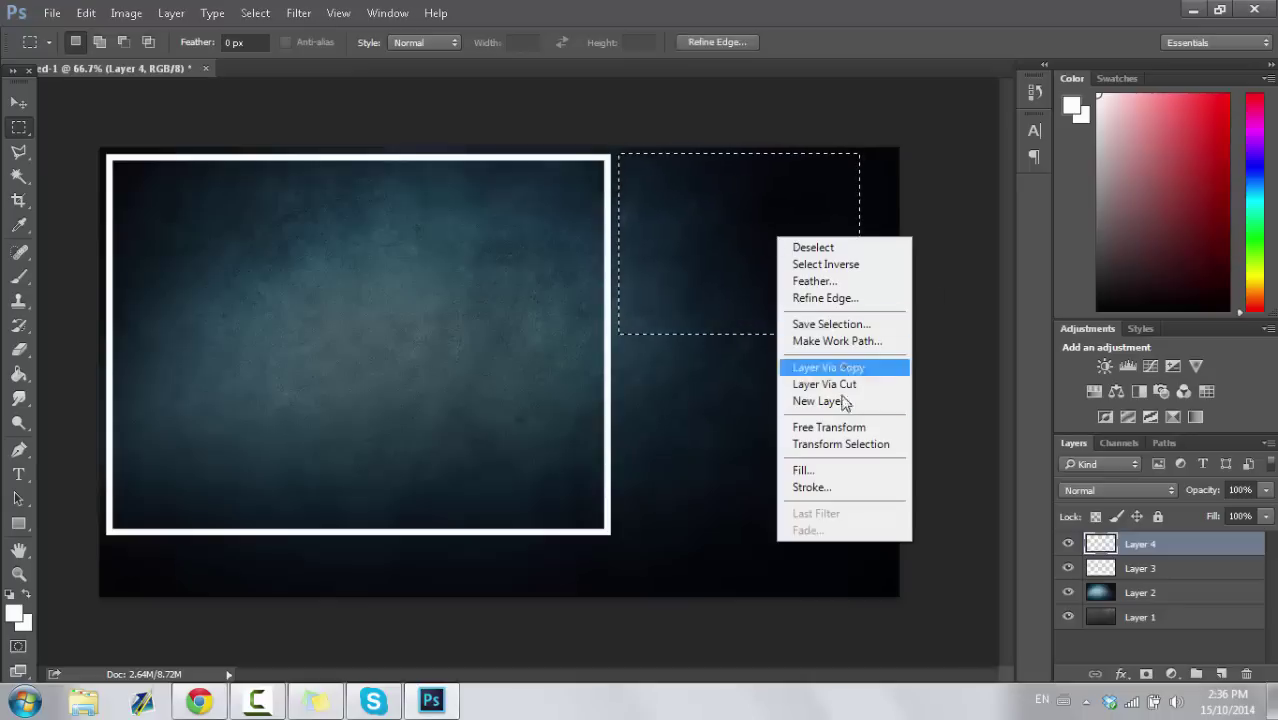
{"action": "left_click", "coordinate": [848, 488]}
{"action": "left_click", "coordinate": [1066, 218]}
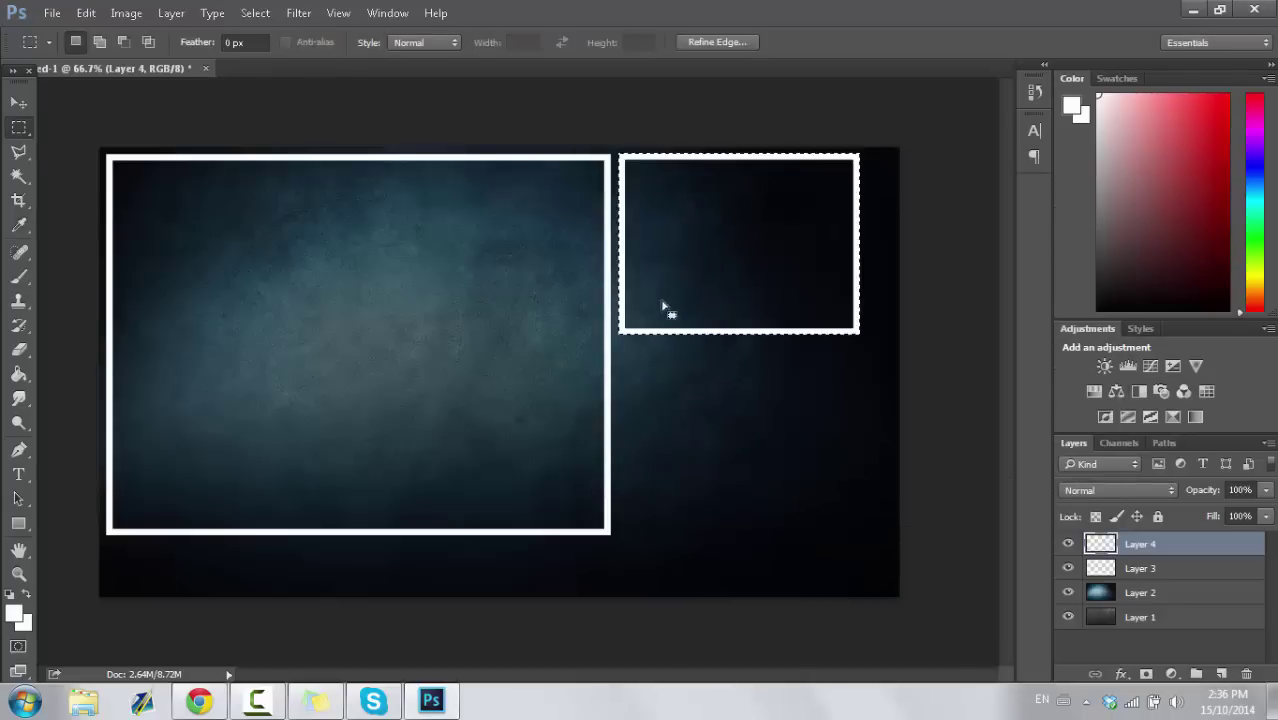
{"action": "key", "text": "ctrl+d"}
Step: Move the new frame down and slightly right
{"action": "left_click", "coordinate": [18, 103]}
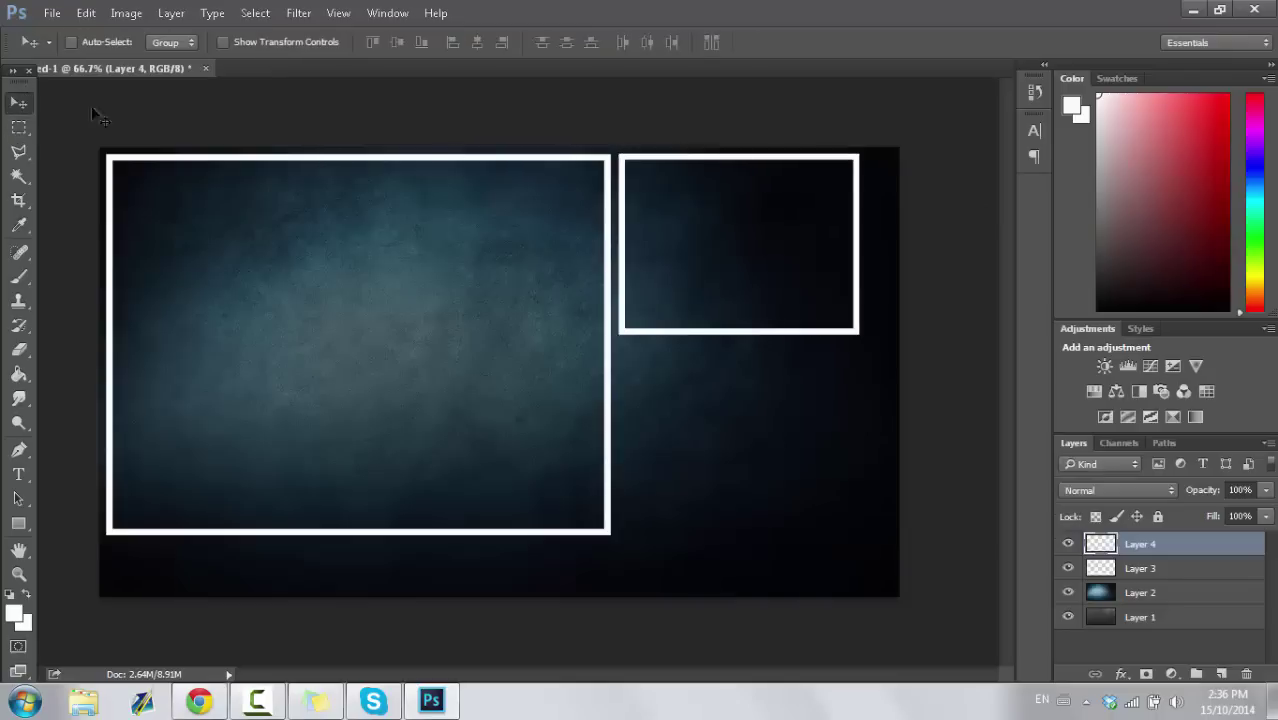
{"action": "left_click_drag", "start_coordinate": [773, 280], "coordinate": [789, 334]}
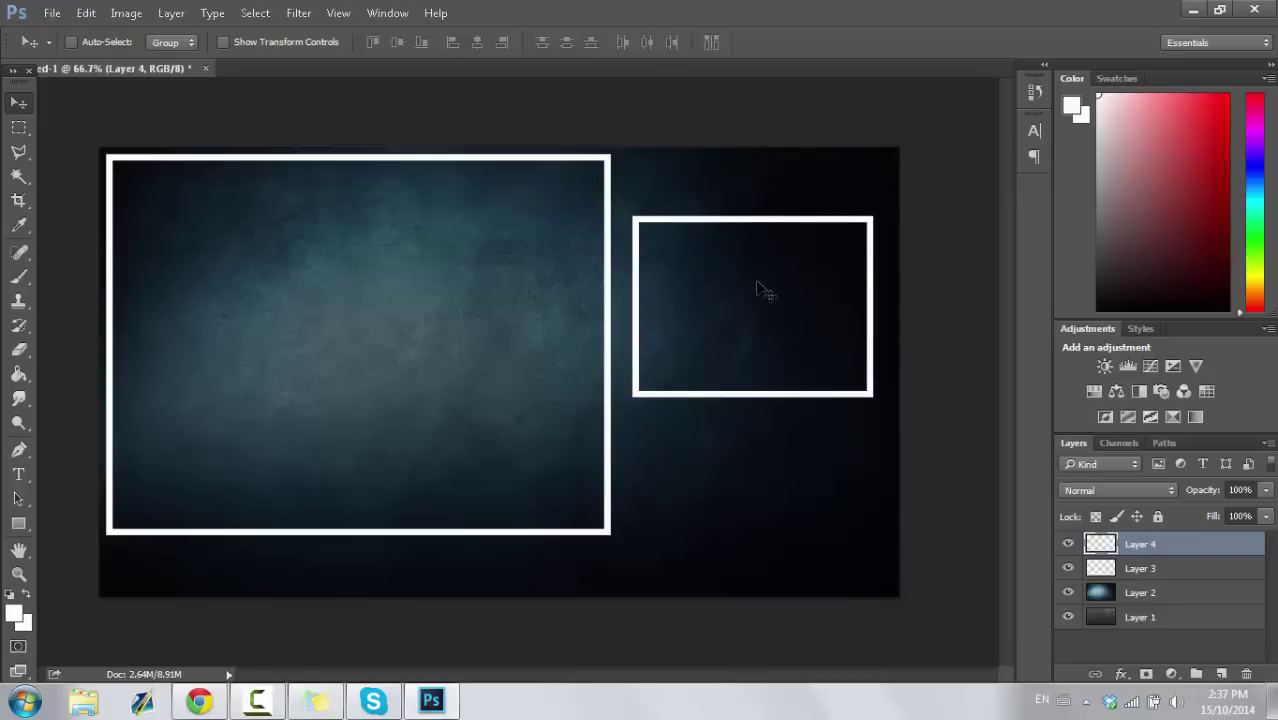
{"action": "key", "text": "Right"}
{"action": "key", "text": "Right"}
{"action": "key", "text": "Right"}
{"action": "key", "text": "Right"}
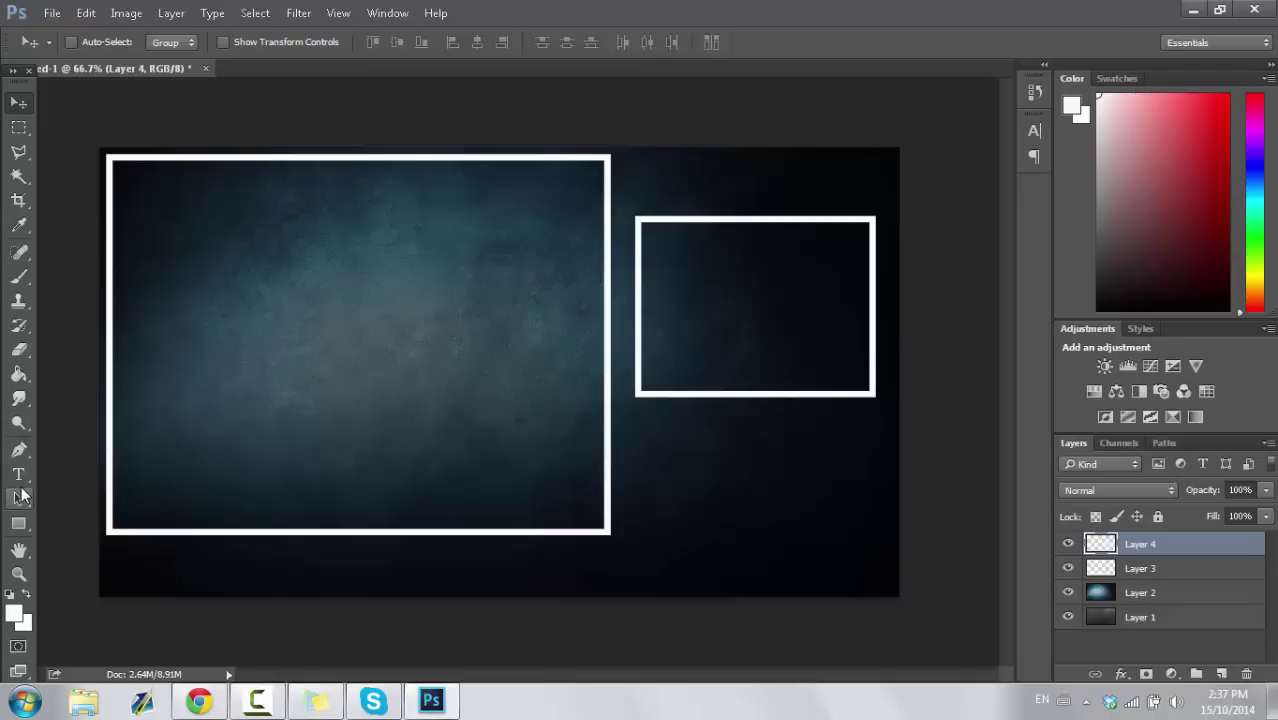
Step: Stroke a thin white strip below the large frame on new Layer 5 and position it
{"action": "left_click", "coordinate": [28, 130]}
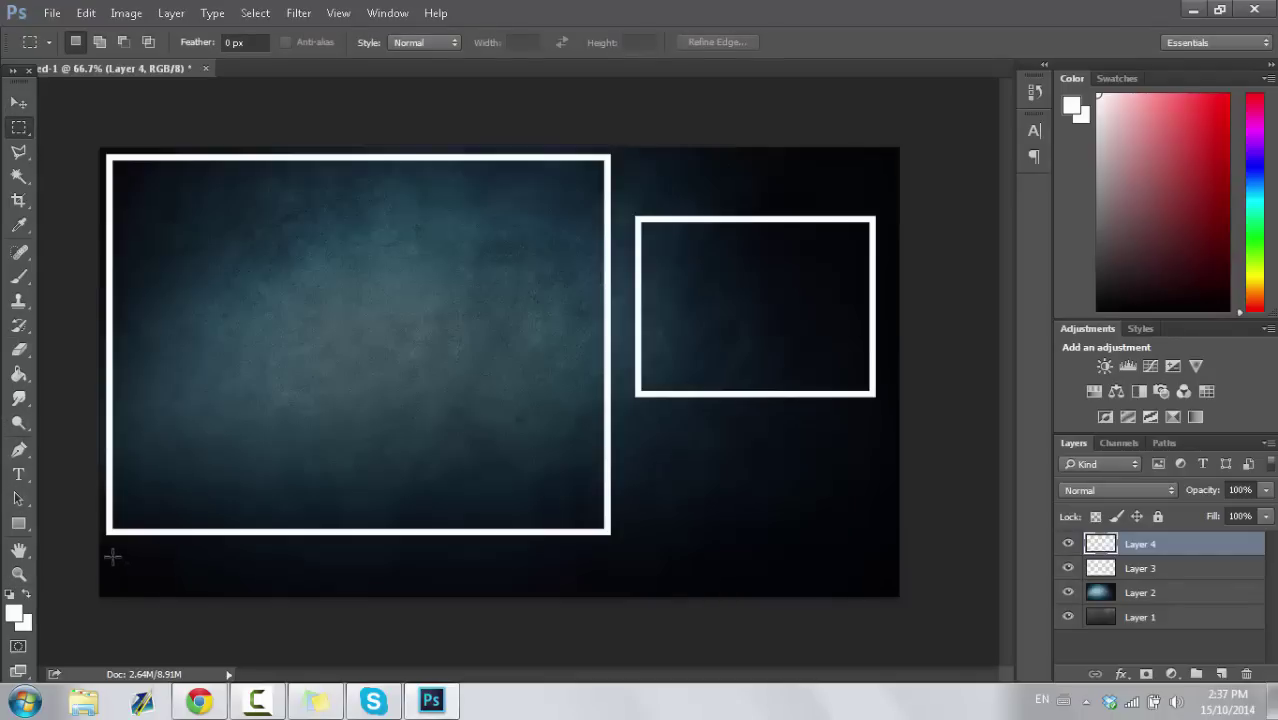
{"action": "left_click_drag", "start_coordinate": [104, 546], "coordinate": [352, 590]}
{"action": "left_click", "coordinate": [1221, 673]}
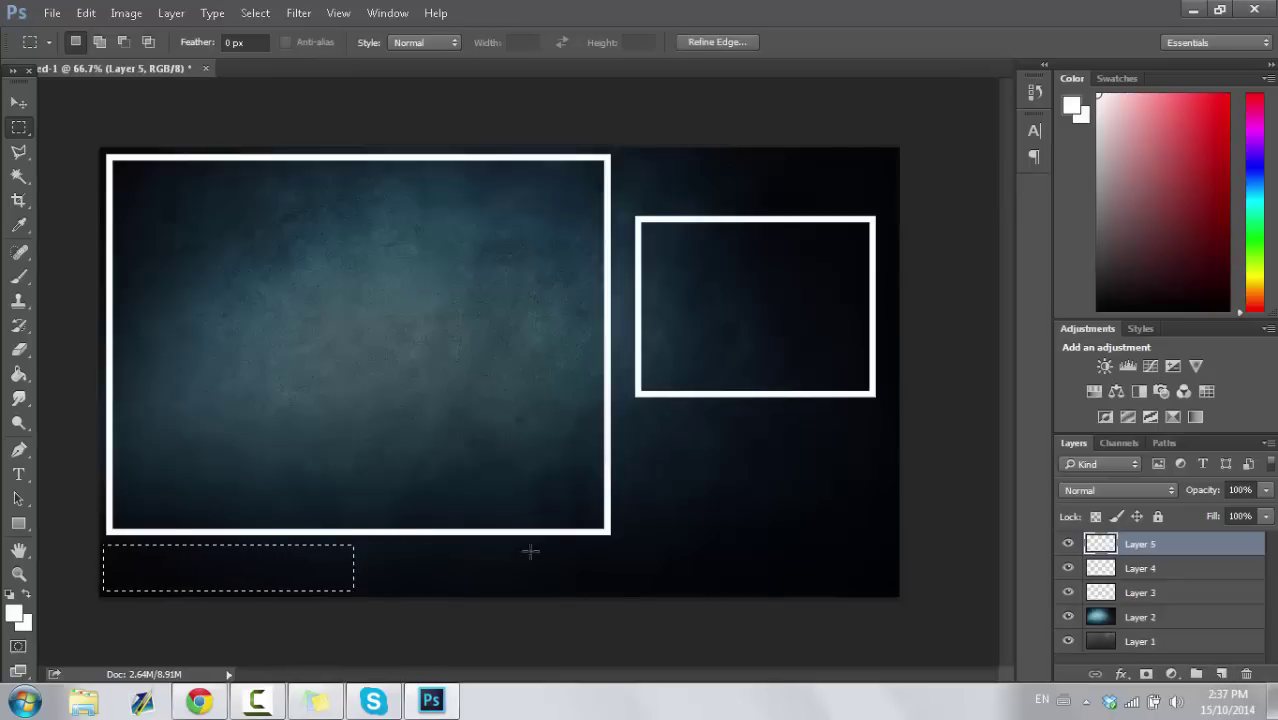
{"action": "right_click", "coordinate": [306, 583]}
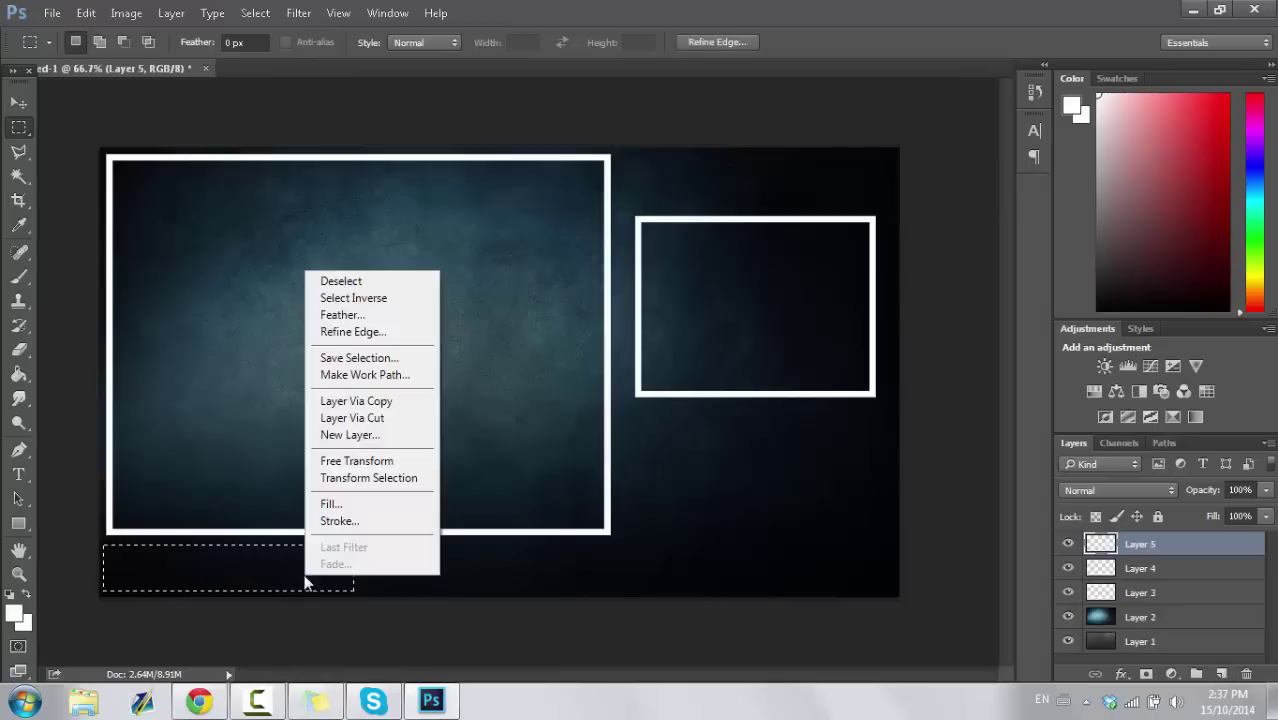
{"action": "left_click", "coordinate": [336, 504]}
{"action": "left_click", "coordinate": [767, 212]}
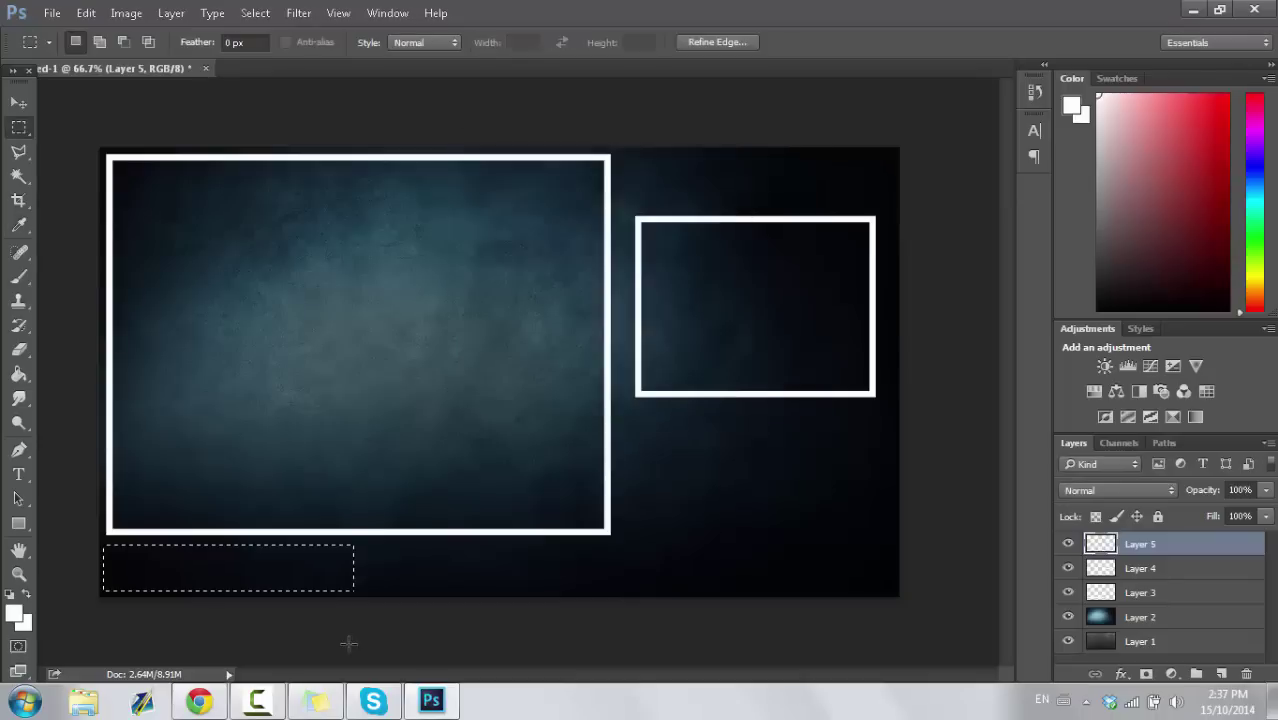
{"action": "right_click", "coordinate": [277, 582]}
{"action": "left_click", "coordinate": [303, 516]}
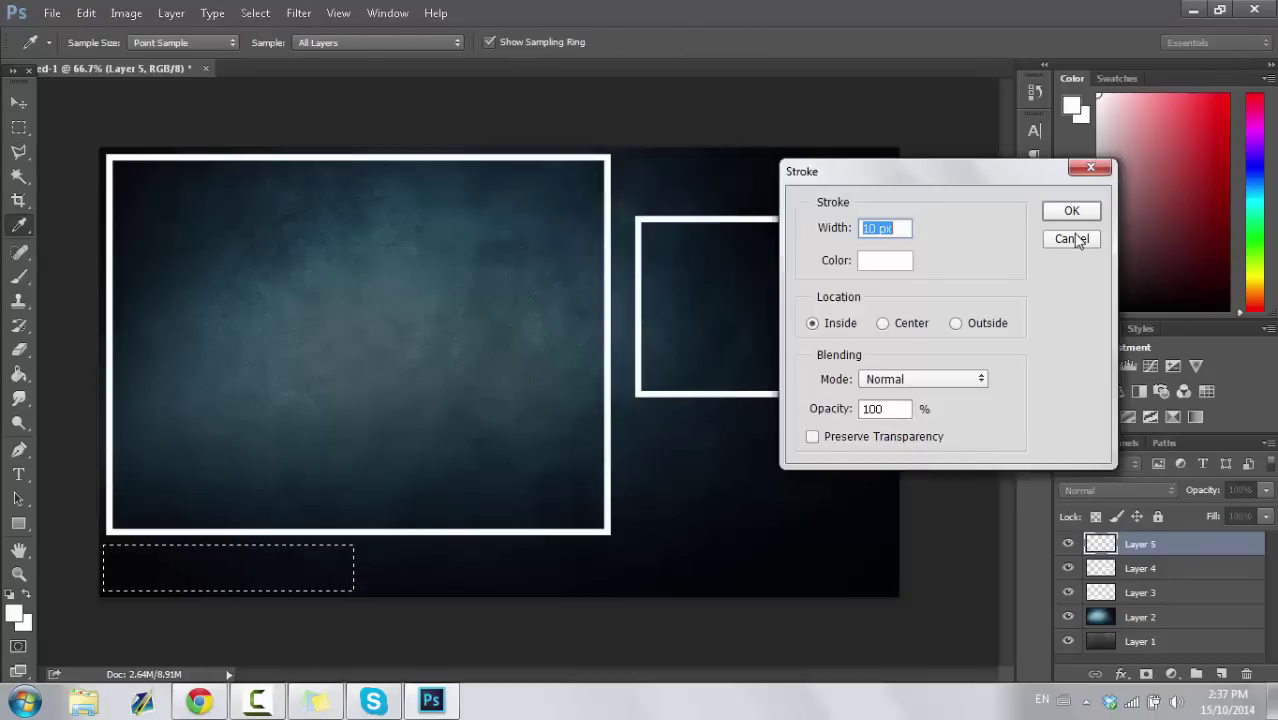
{"action": "left_click", "coordinate": [1071, 212]}
{"action": "left_click", "coordinate": [456, 480]}
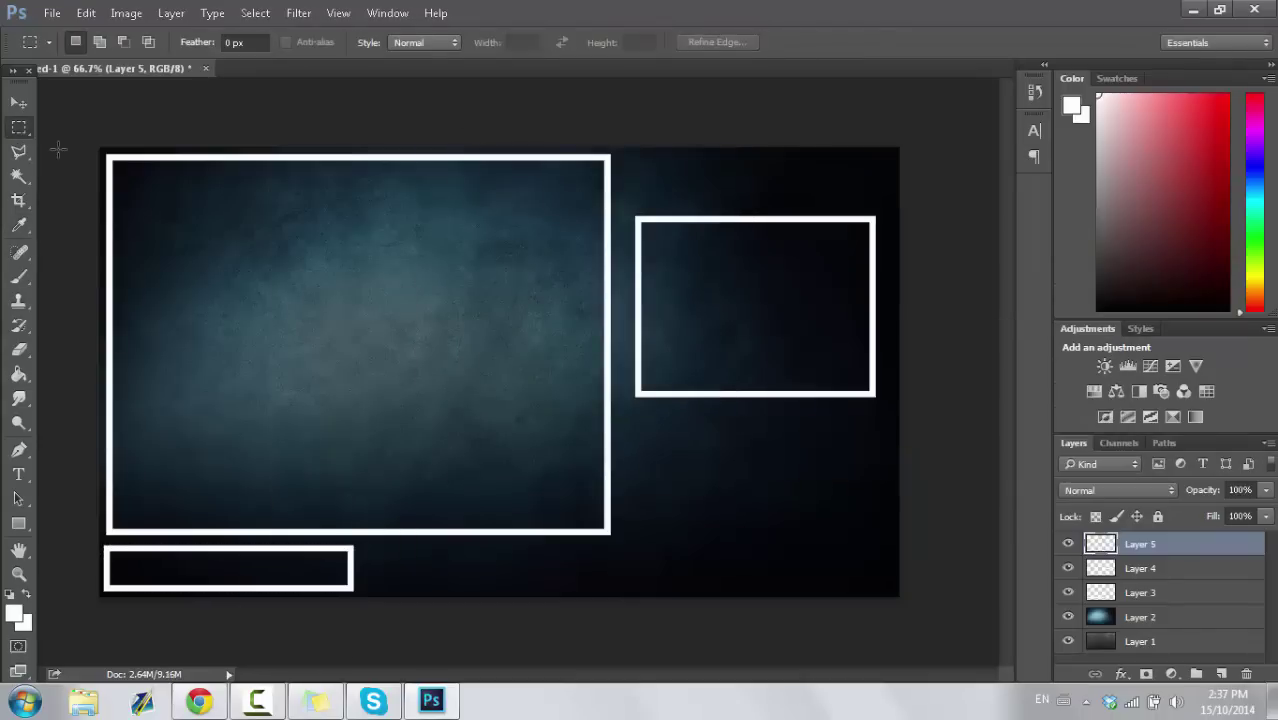
{"action": "left_click", "coordinate": [18, 108]}
{"action": "left_click_drag", "start_coordinate": [258, 566], "coordinate": [263, 571]}
{"action": "key", "text": "Left"}
{"action": "key", "text": "Left"}
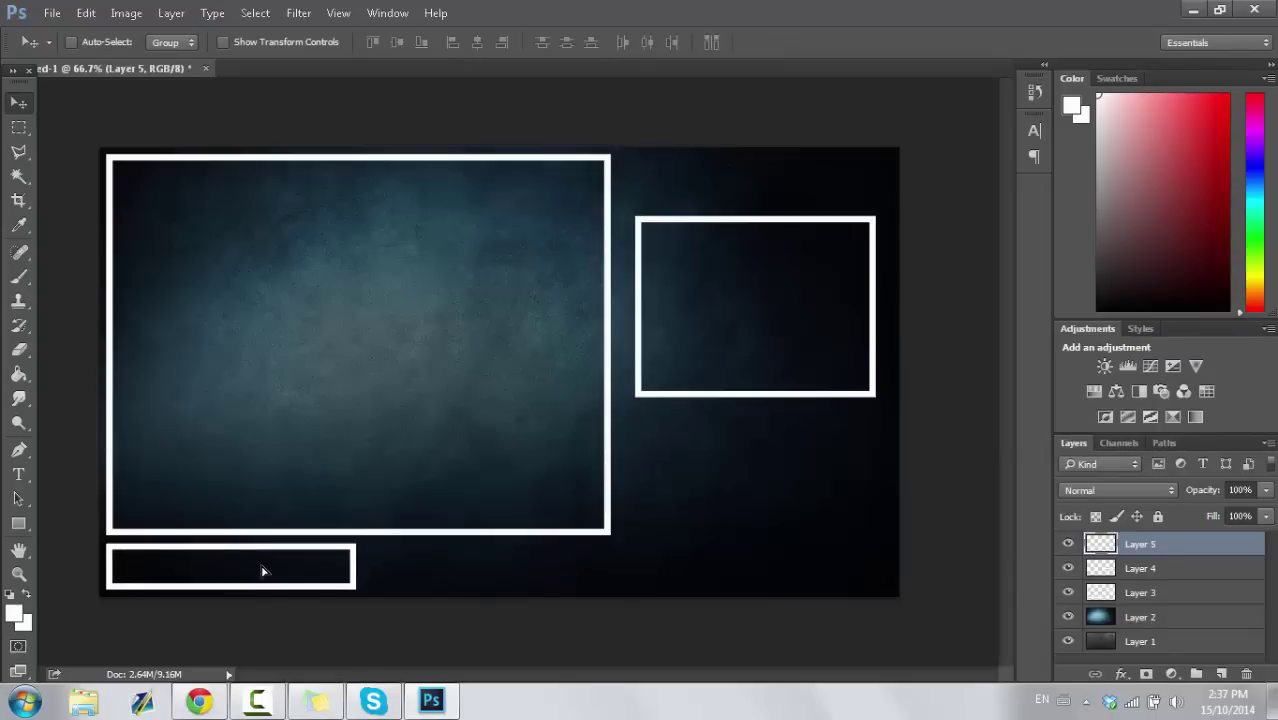
Step: Duplicate Layer 5 and place the copy right beside the first strip
{"action": "right_click", "coordinate": [1133, 549]}
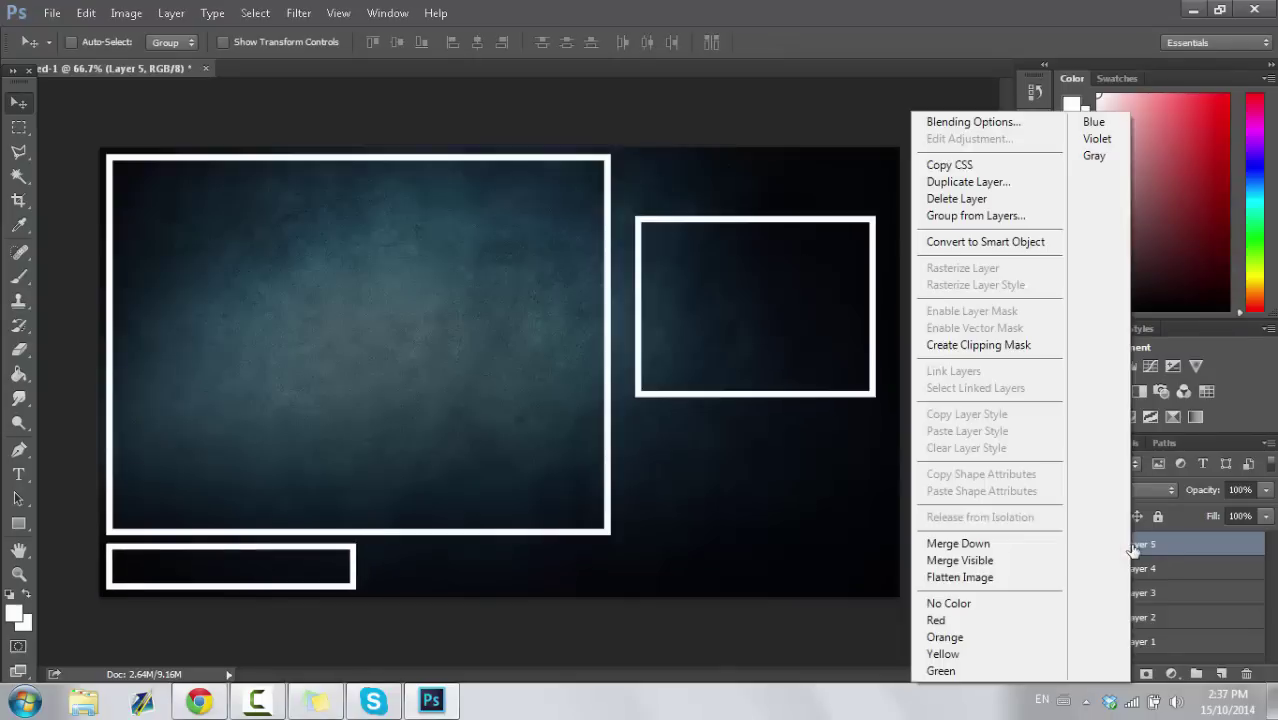
{"action": "left_click", "coordinate": [936, 177]}
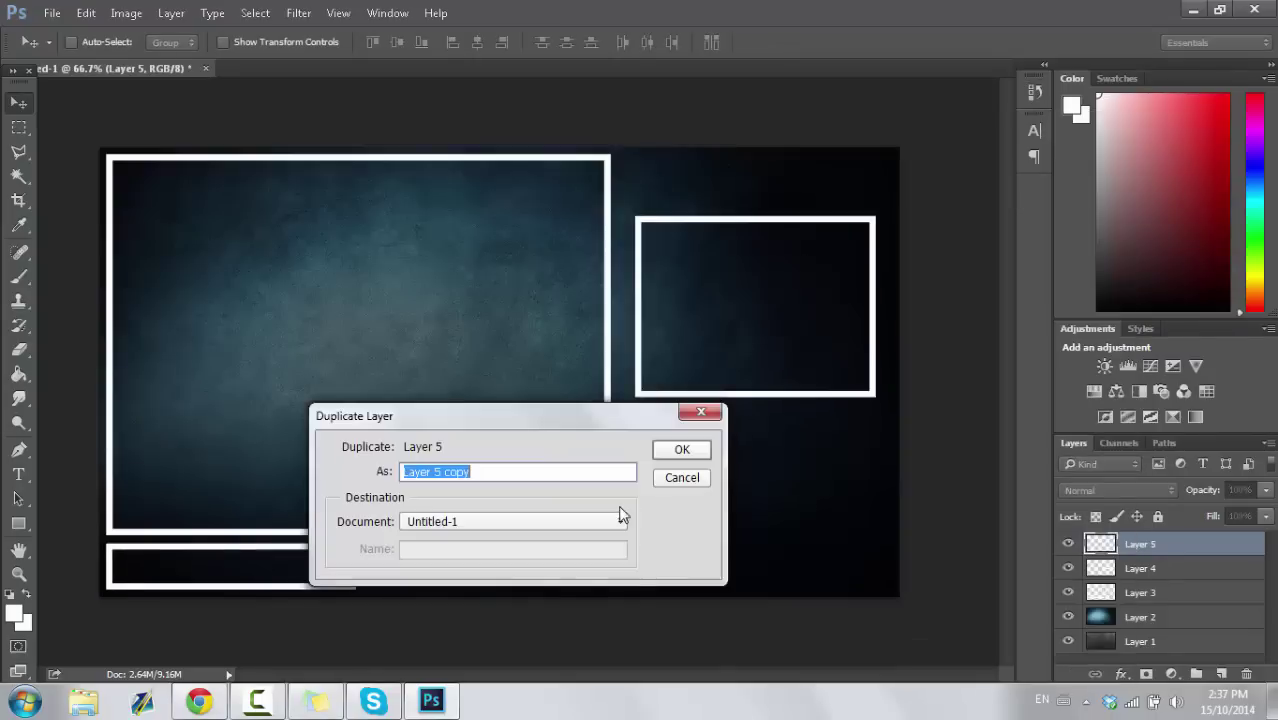
{"action": "left_click", "coordinate": [683, 450]}
{"action": "left_click_drag", "start_coordinate": [365, 571], "coordinate": [614, 580]}
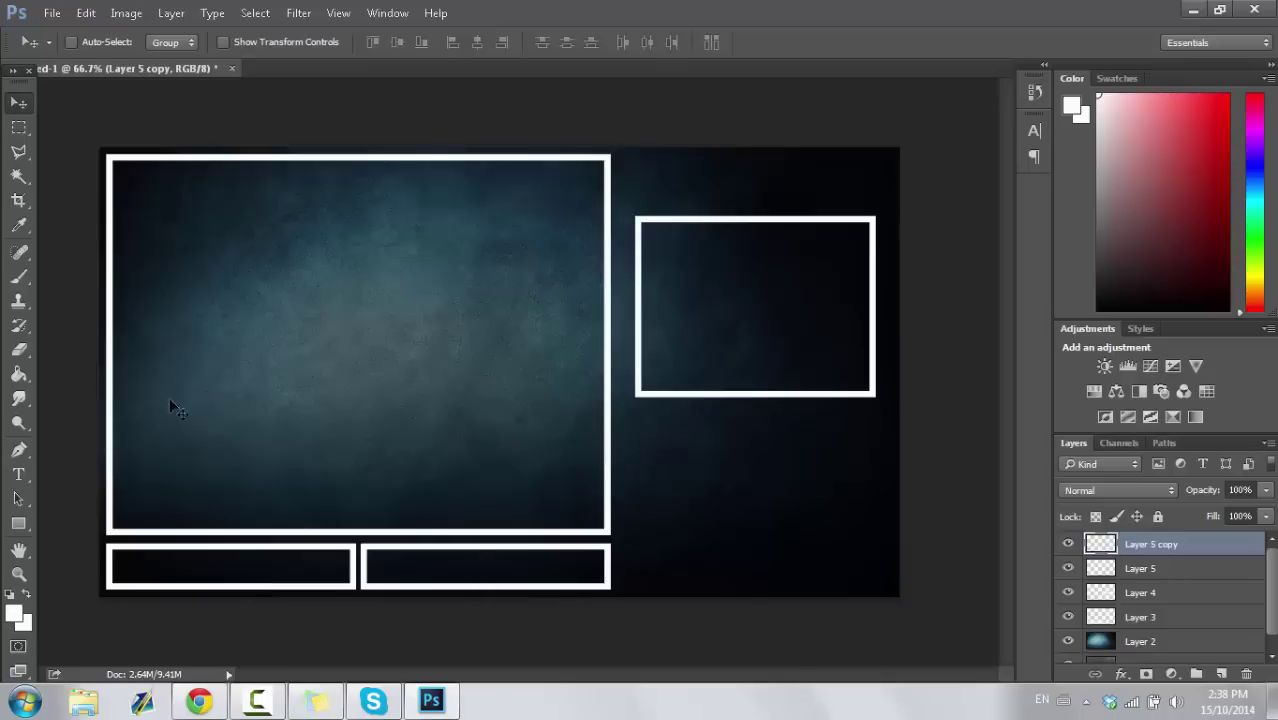
Step: Draw a white rectangle below the right frame and skew its top edge rightward
{"action": "left_click", "coordinate": [17, 530]}
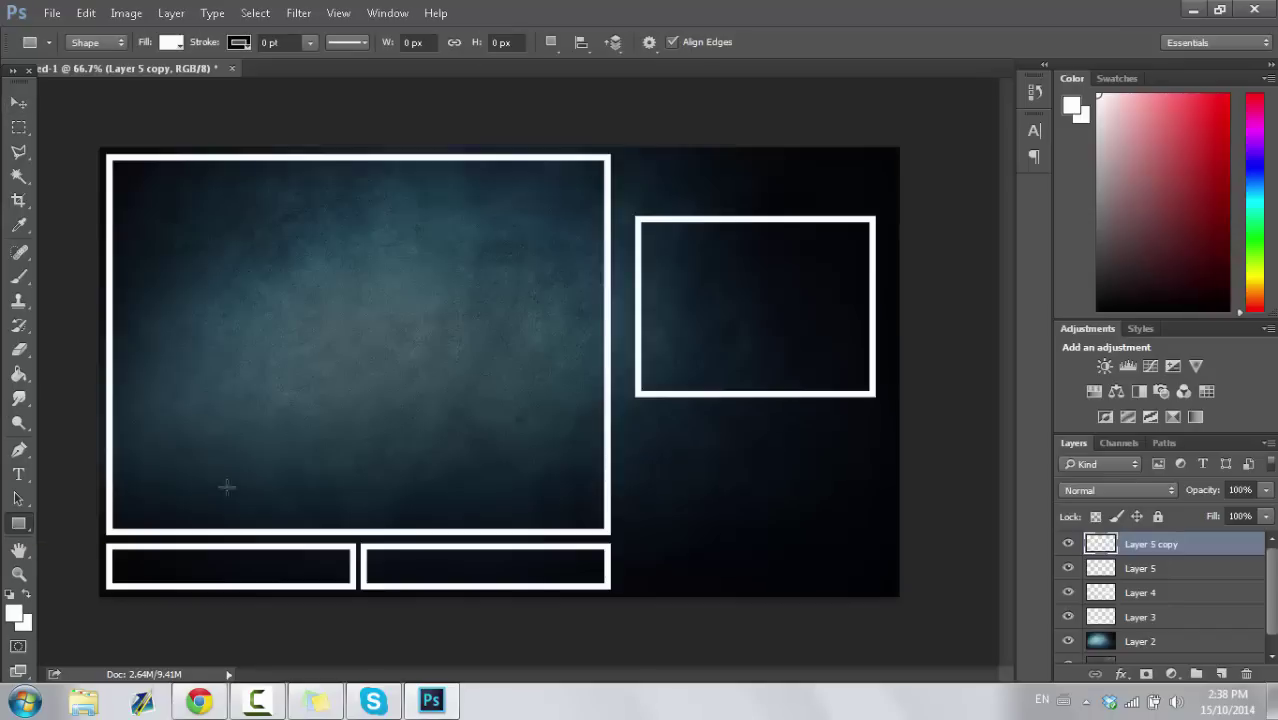
{"action": "left_click_drag", "start_coordinate": [634, 435], "coordinate": [734, 492]}
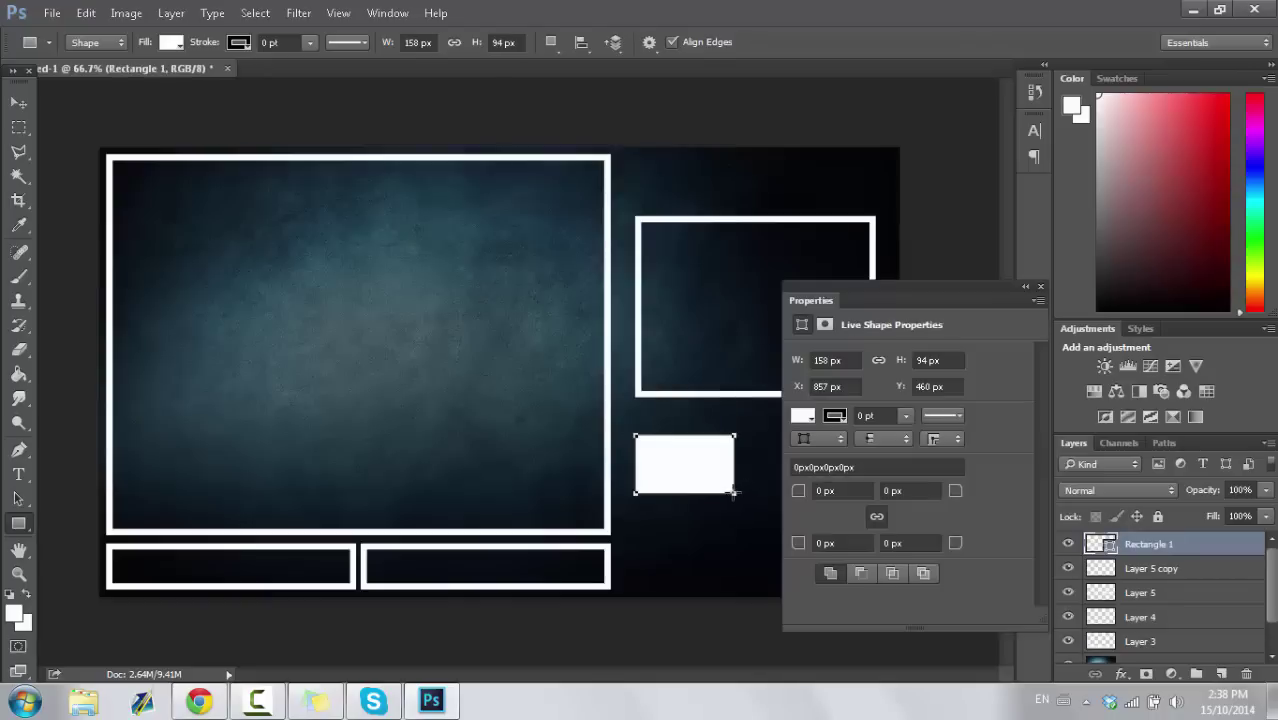
{"action": "left_click", "coordinate": [1042, 288]}
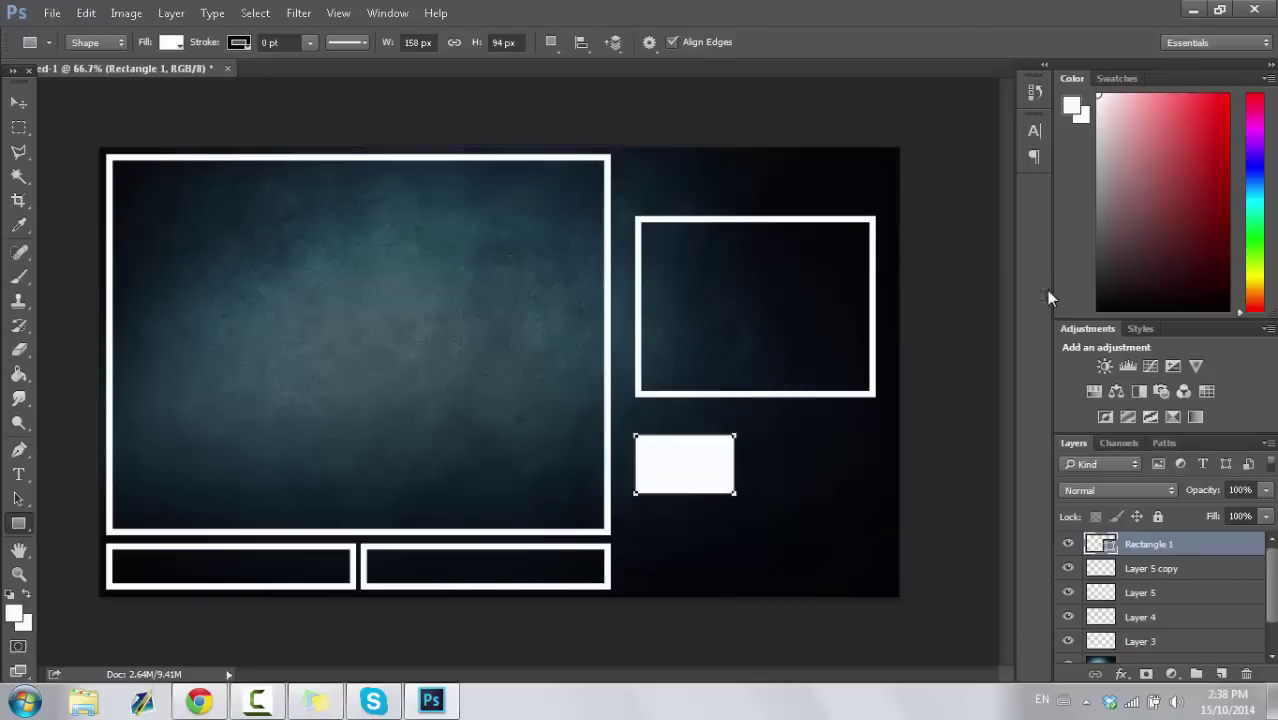
{"action": "left_click", "coordinate": [86, 12]}
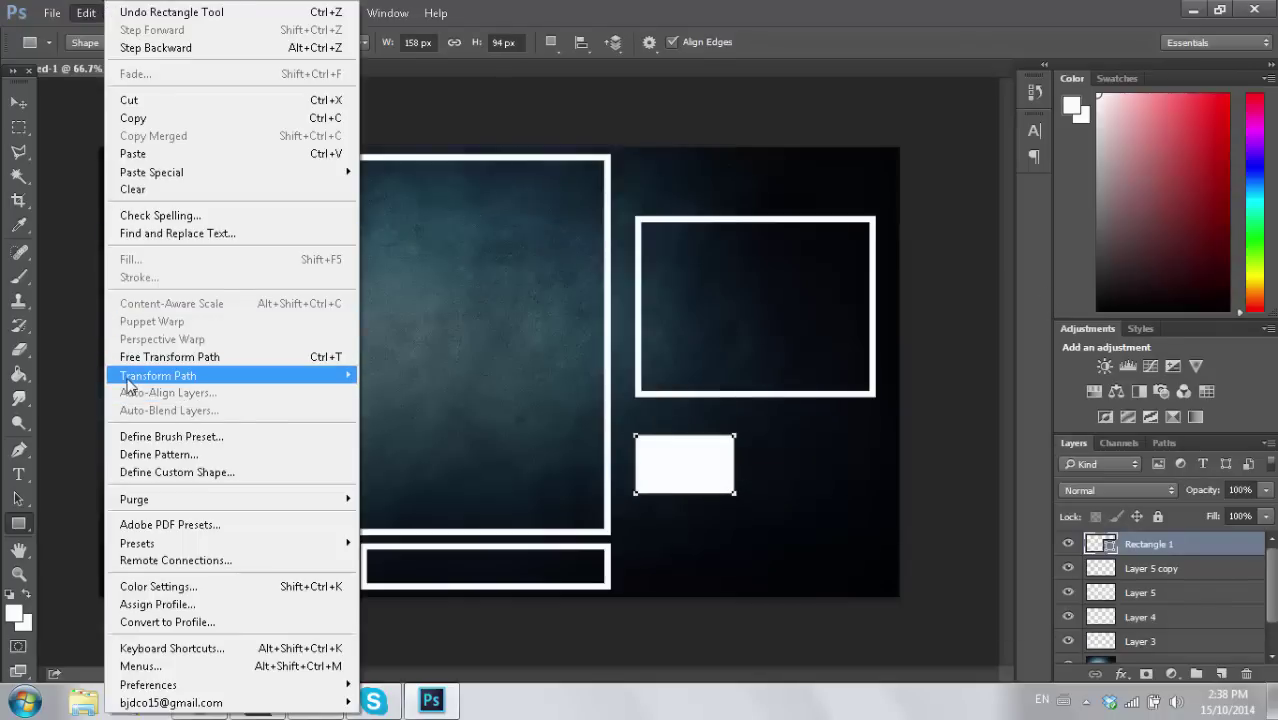
{"action": "mouse_move", "coordinate": [128, 381]}
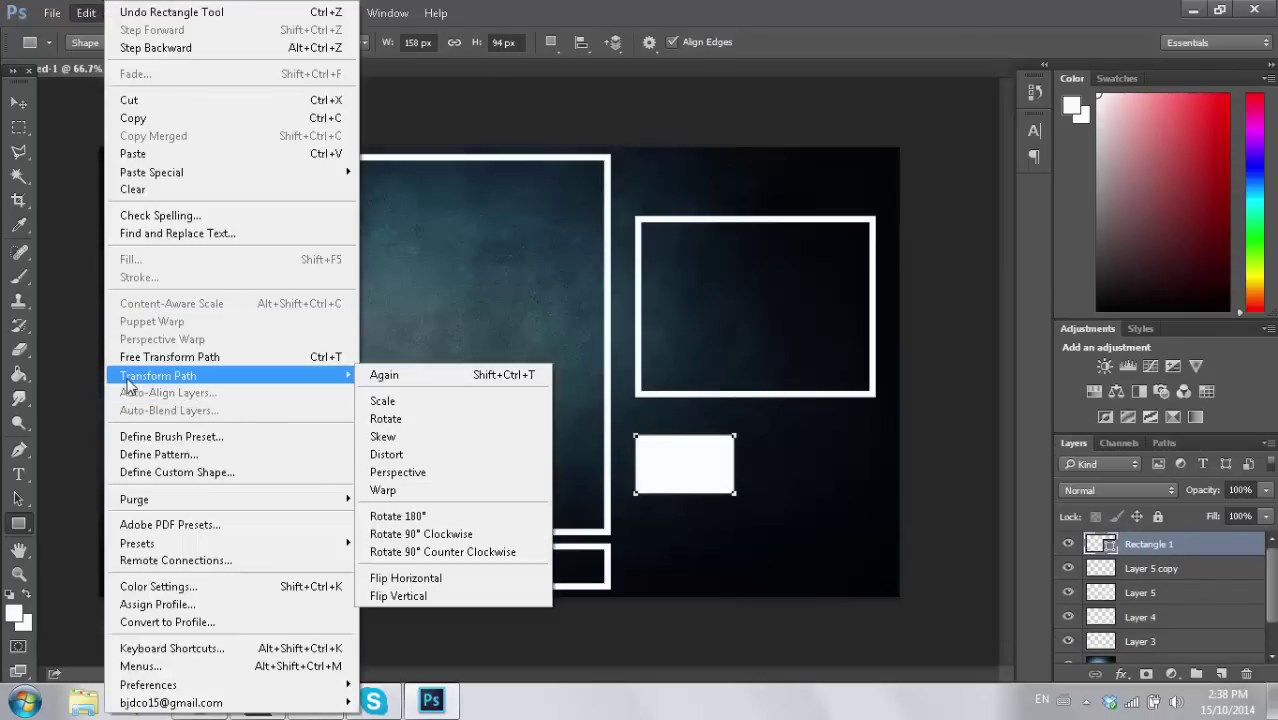
{"action": "left_click", "coordinate": [412, 453]}
{"action": "left_click_drag", "start_coordinate": [733, 437], "coordinate": [765, 437]}
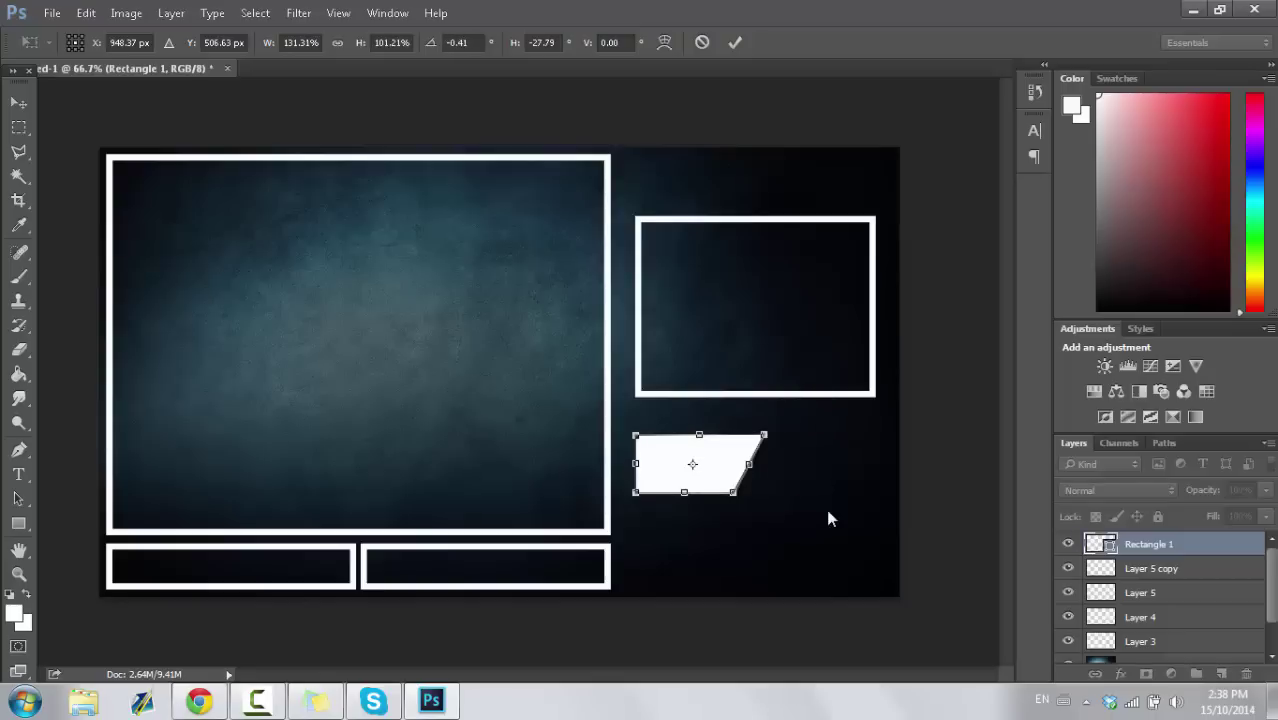
{"action": "key", "text": "Return"}
{"action": "key", "text": "Return"}
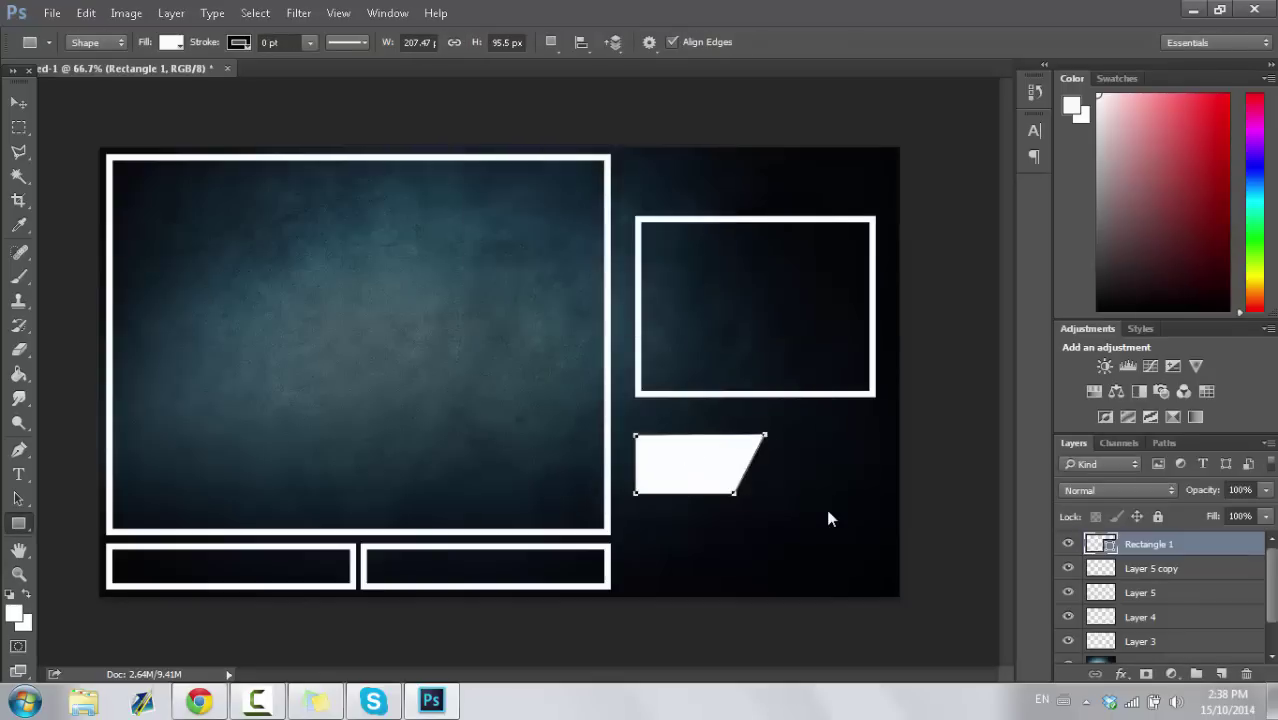
Step: Rasterize the Rectangle 1 layer and nudge the parallelogram up toward the frame
{"action": "right_click", "coordinate": [1157, 549]}
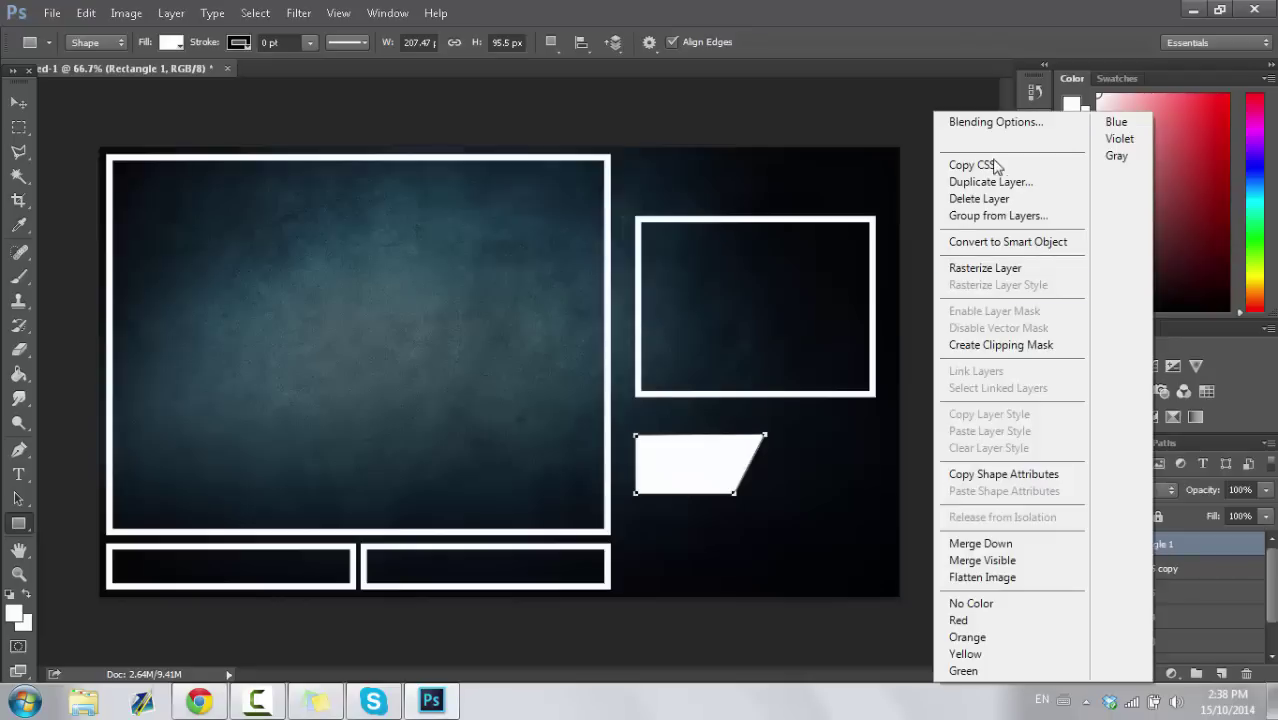
{"action": "left_click", "coordinate": [985, 268]}
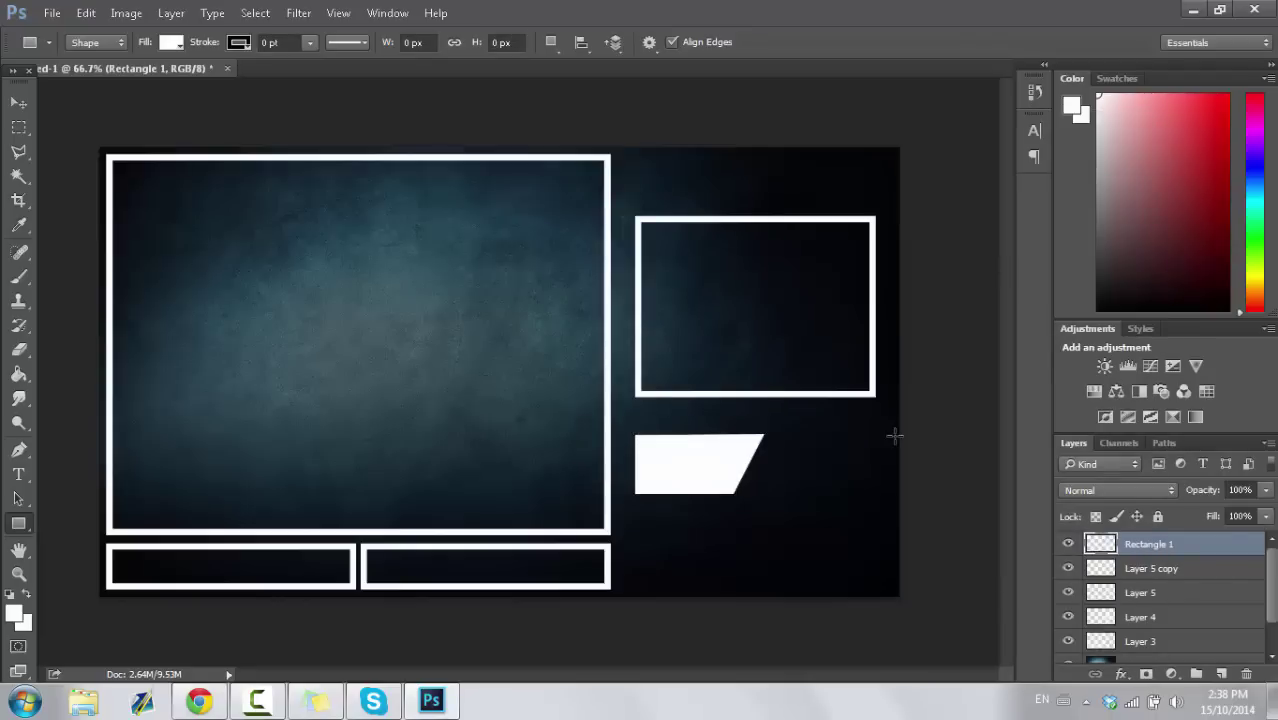
{"action": "left_click", "coordinate": [18, 102]}
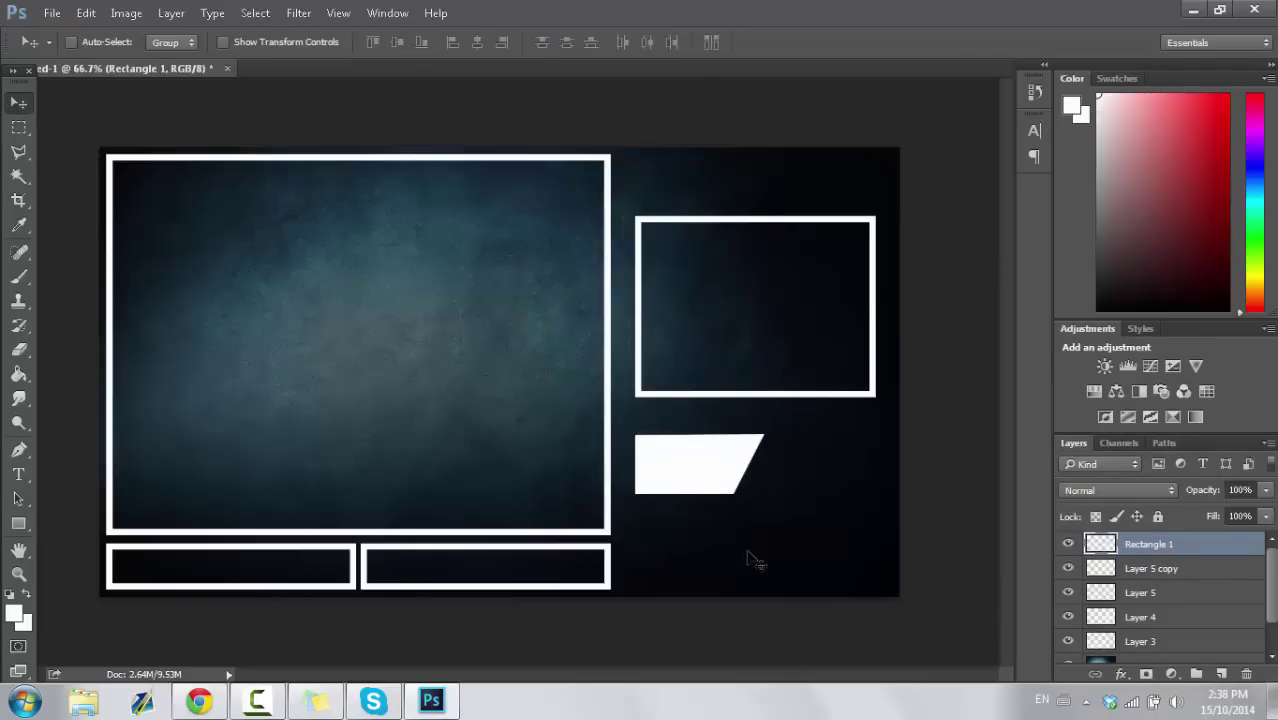
{"action": "left_click_drag", "start_coordinate": [688, 463], "coordinate": [681, 442]}
{"action": "key", "text": "Up"}
{"action": "key", "text": "Up"}
{"action": "key", "text": "Up"}
{"action": "key", "text": "Up"}
{"action": "key", "text": "Up"}
{"action": "key", "text": "Up"}
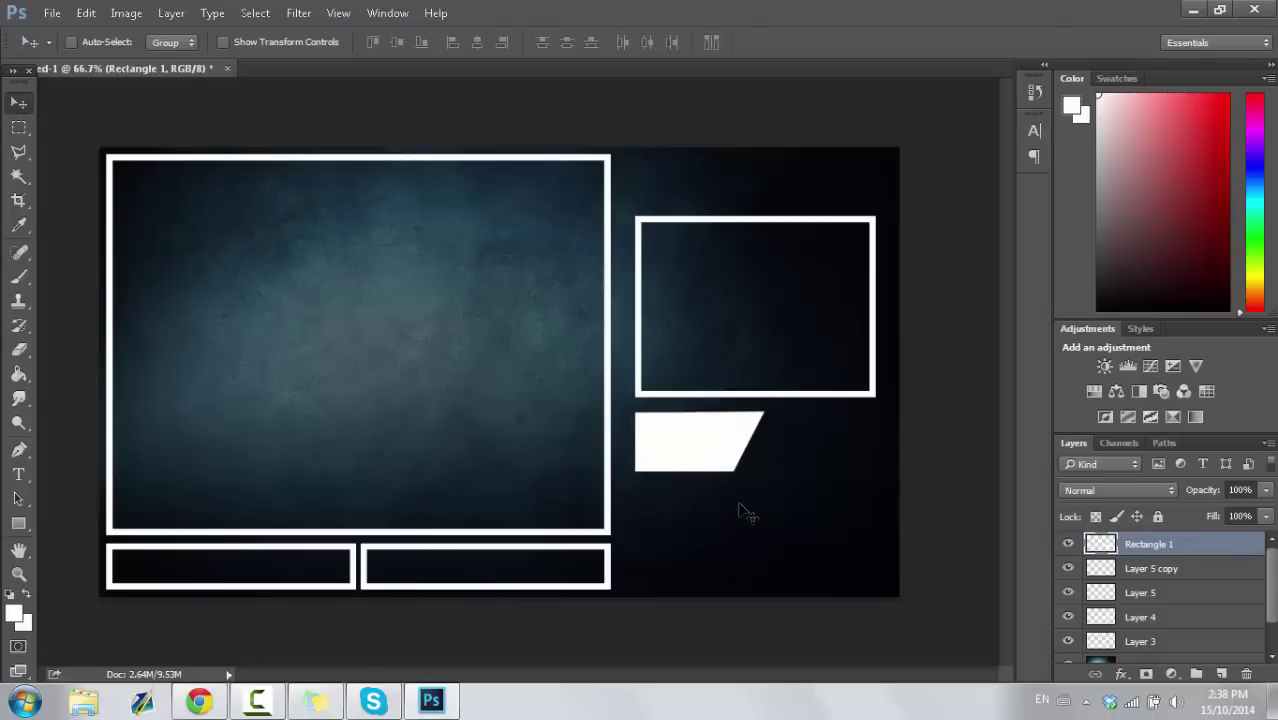
Step: Duplicate Rectangle 1, rotate the copy 180° and move it right to complete the bar
{"action": "right_click", "coordinate": [1152, 548]}
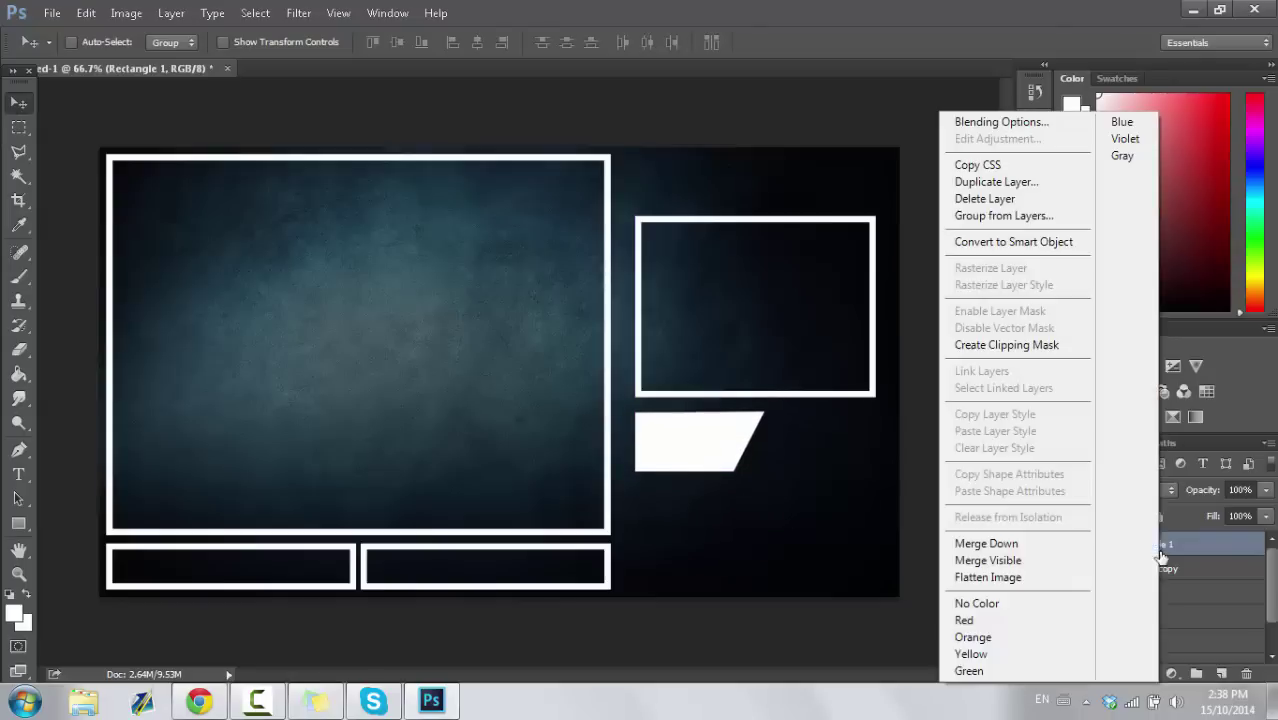
{"action": "left_click", "coordinate": [1050, 182]}
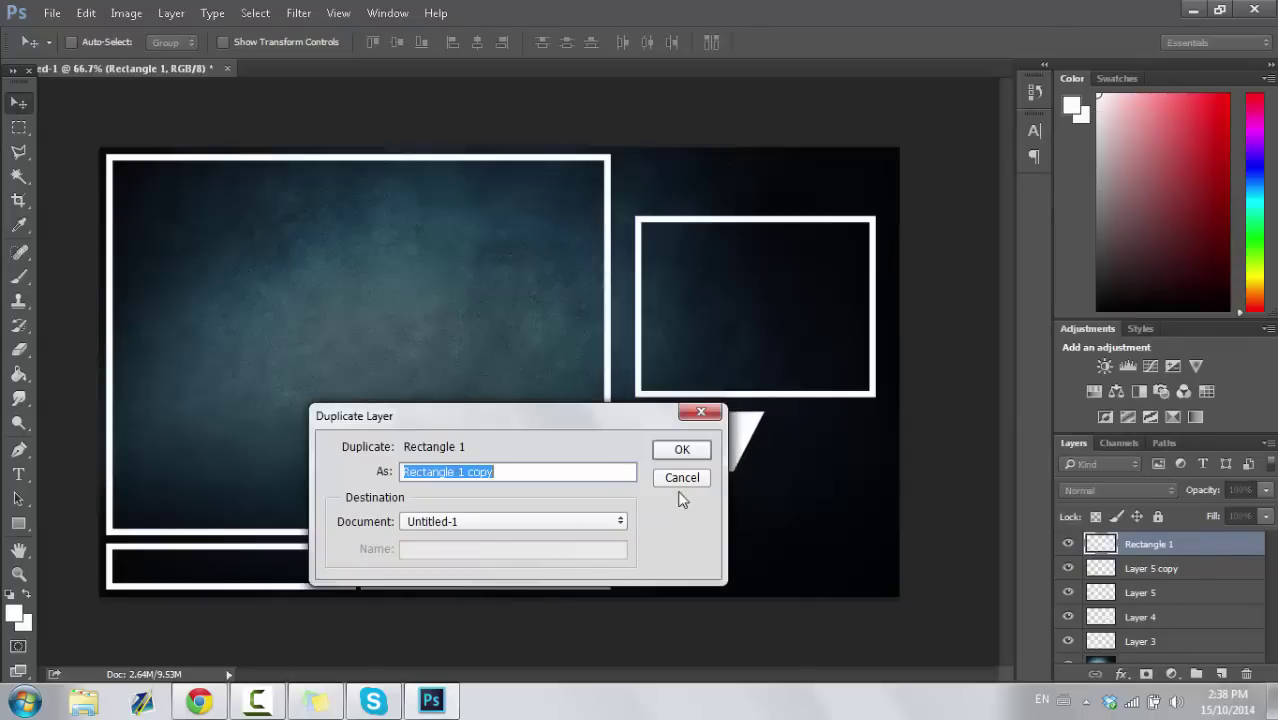
{"action": "left_click", "coordinate": [681, 453]}
{"action": "left_click", "coordinate": [86, 12]}
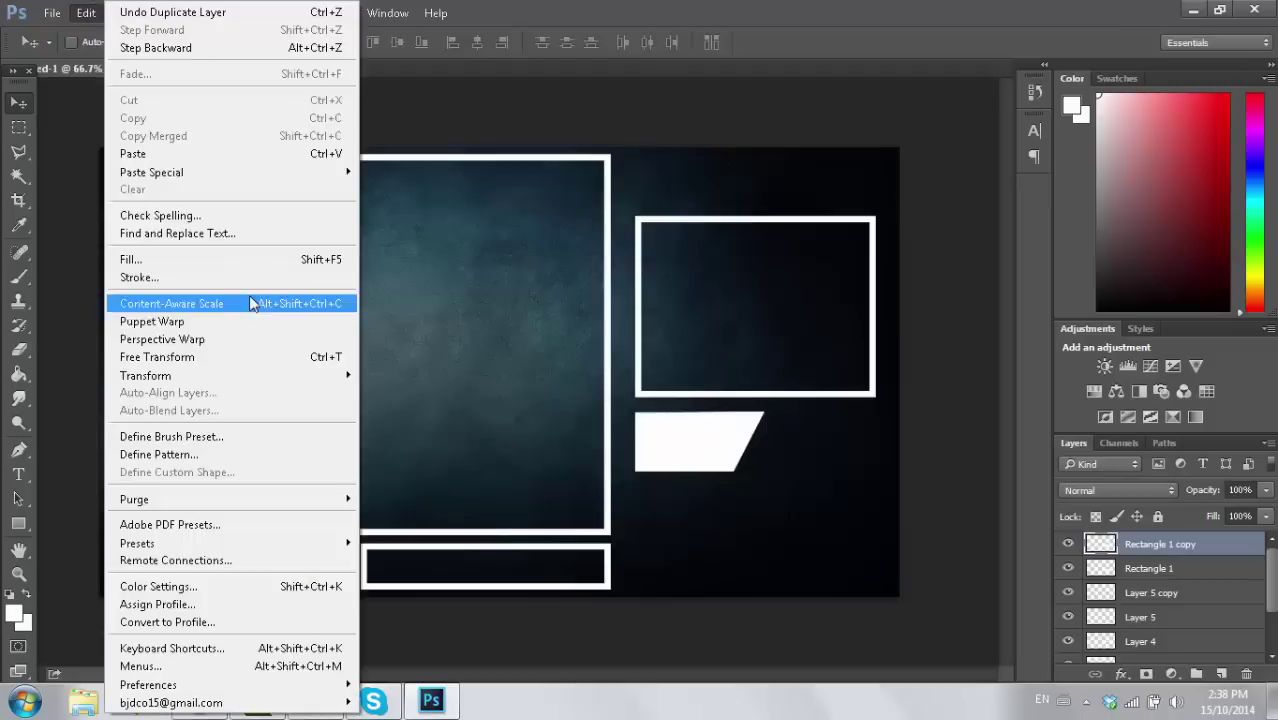
{"action": "mouse_move", "coordinate": [208, 375]}
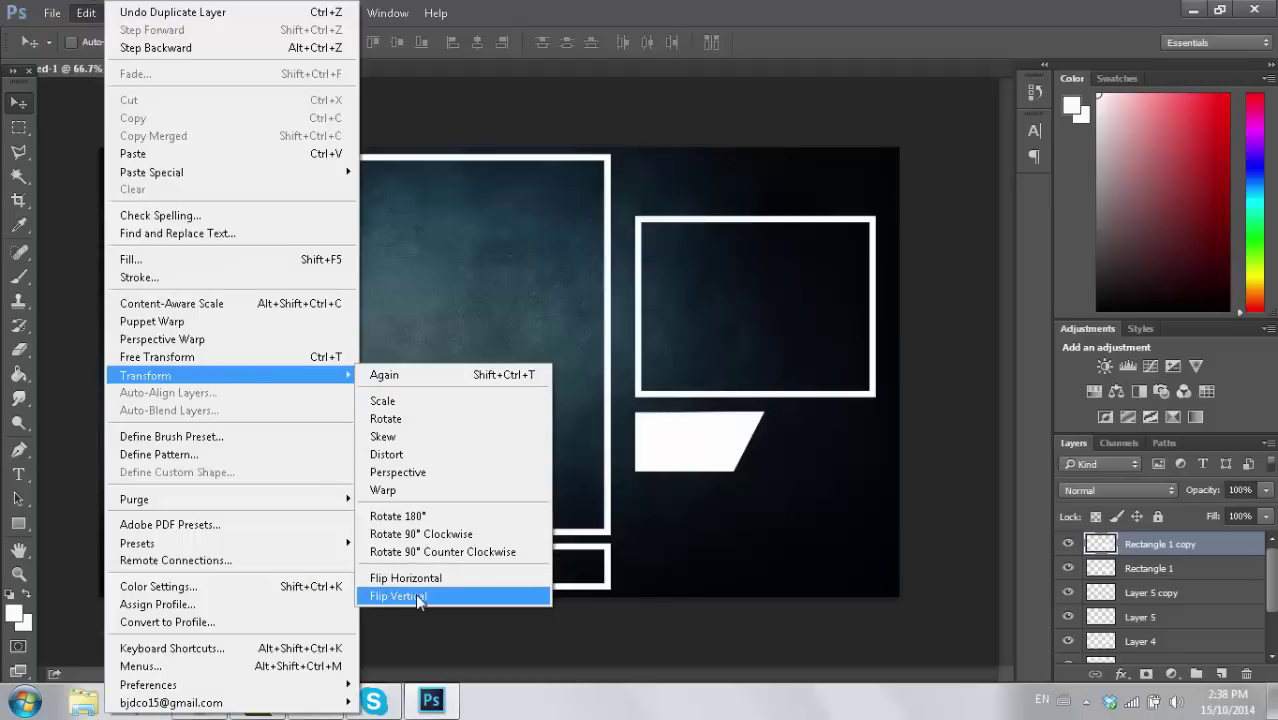
{"action": "left_click", "coordinate": [416, 517]}
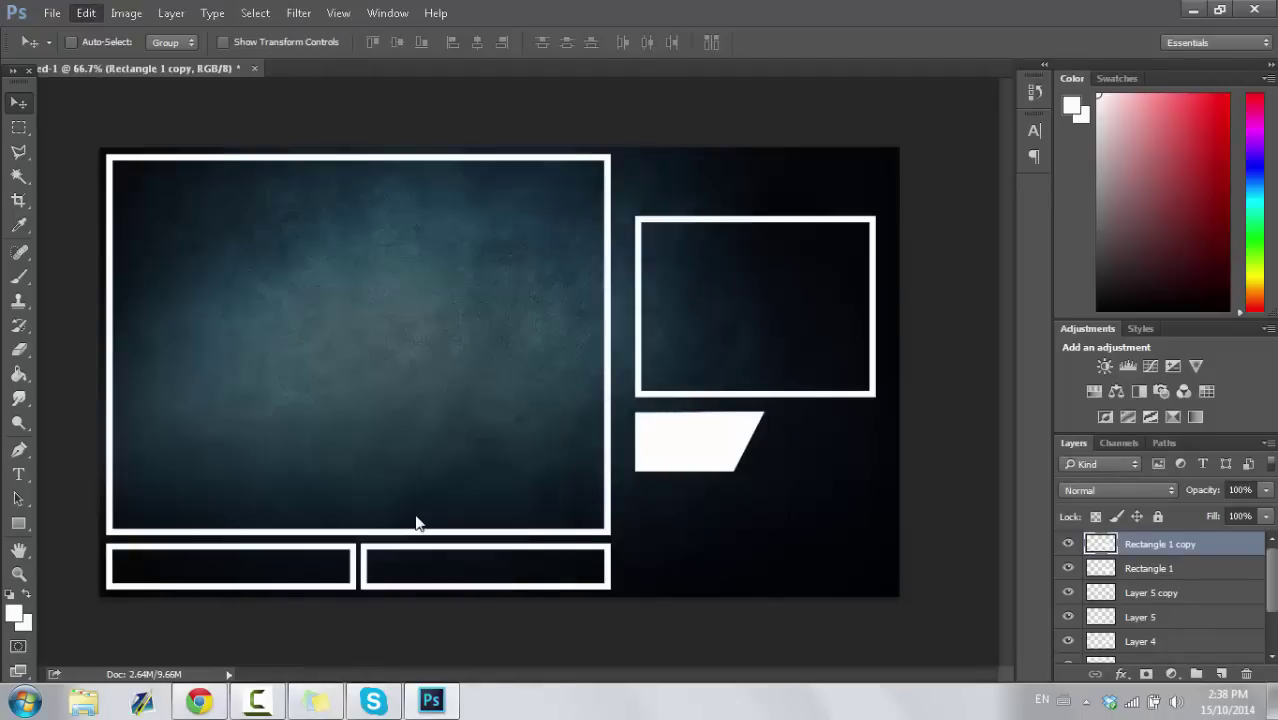
{"action": "left_click_drag", "start_coordinate": [736, 458], "coordinate": [837, 466]}
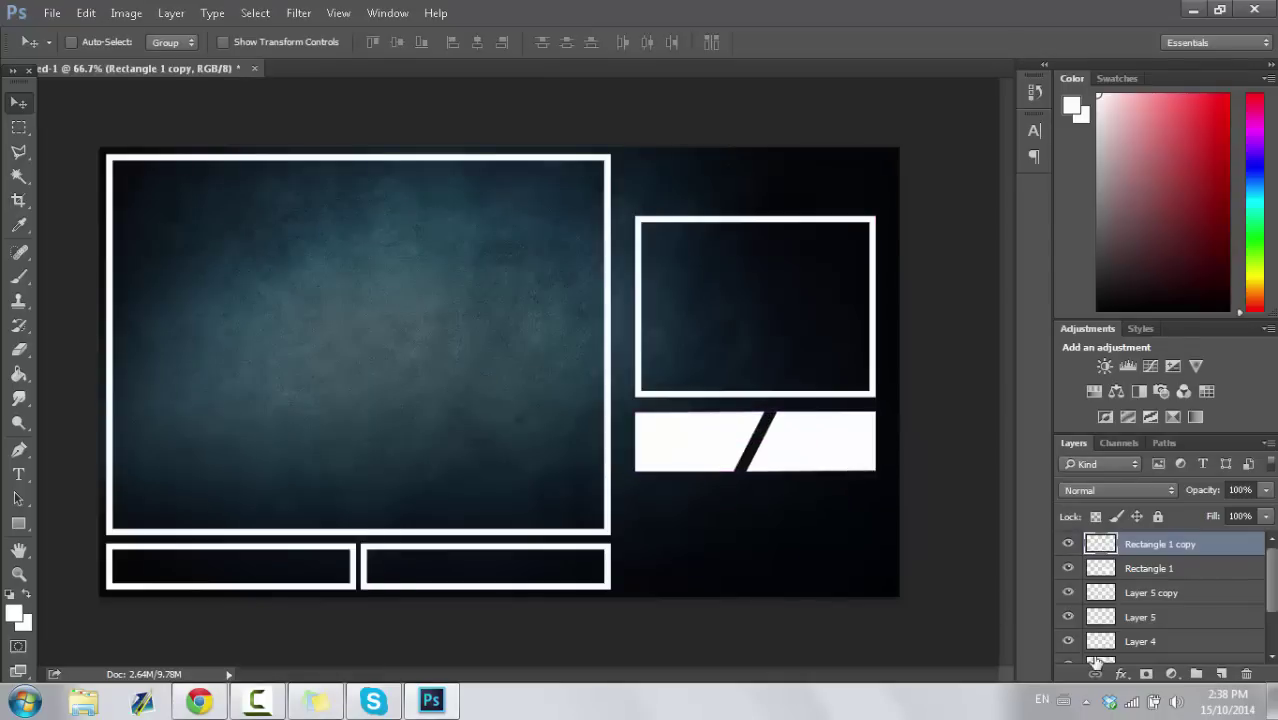
{"action": "left_click", "coordinate": [1182, 570], "text": "shift"}
Step: Duplicate both bar layers, move the copy down, and flip it horizontally
{"action": "right_click", "coordinate": [1182, 570]}
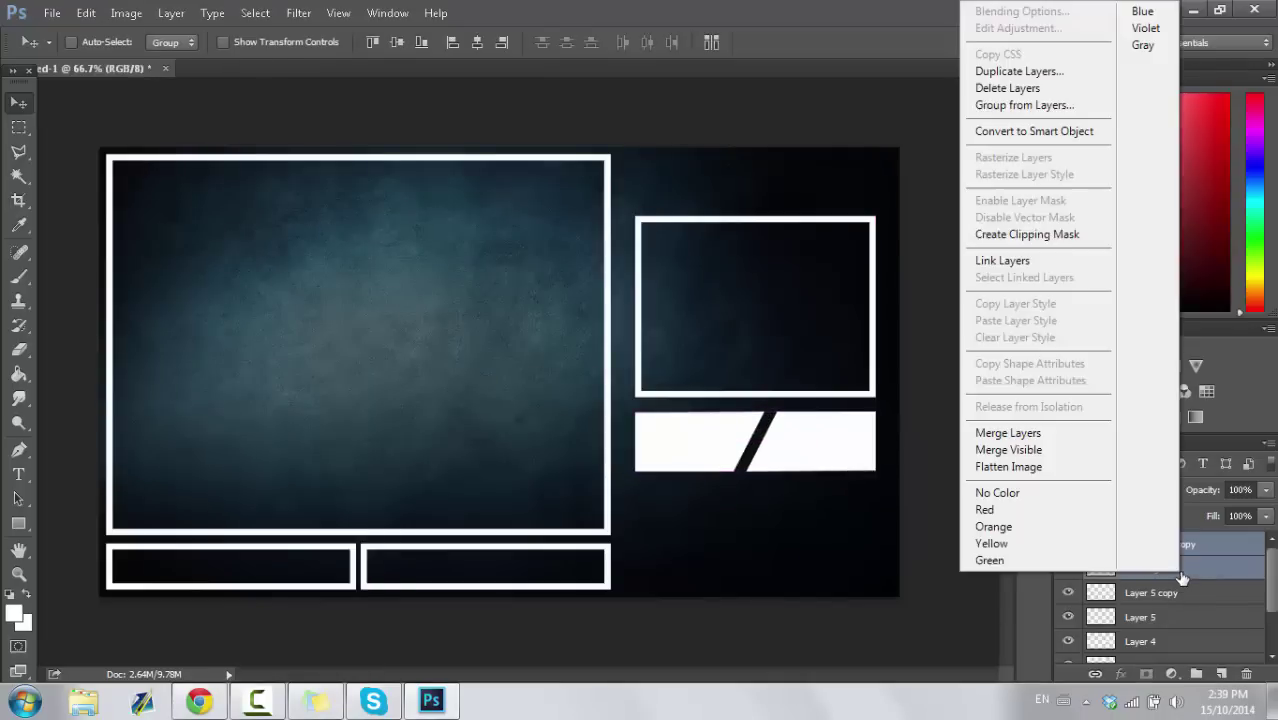
{"action": "left_click", "coordinate": [1038, 70]}
{"action": "left_click", "coordinate": [685, 448]}
{"action": "left_click_drag", "start_coordinate": [793, 476], "coordinate": [797, 533]}
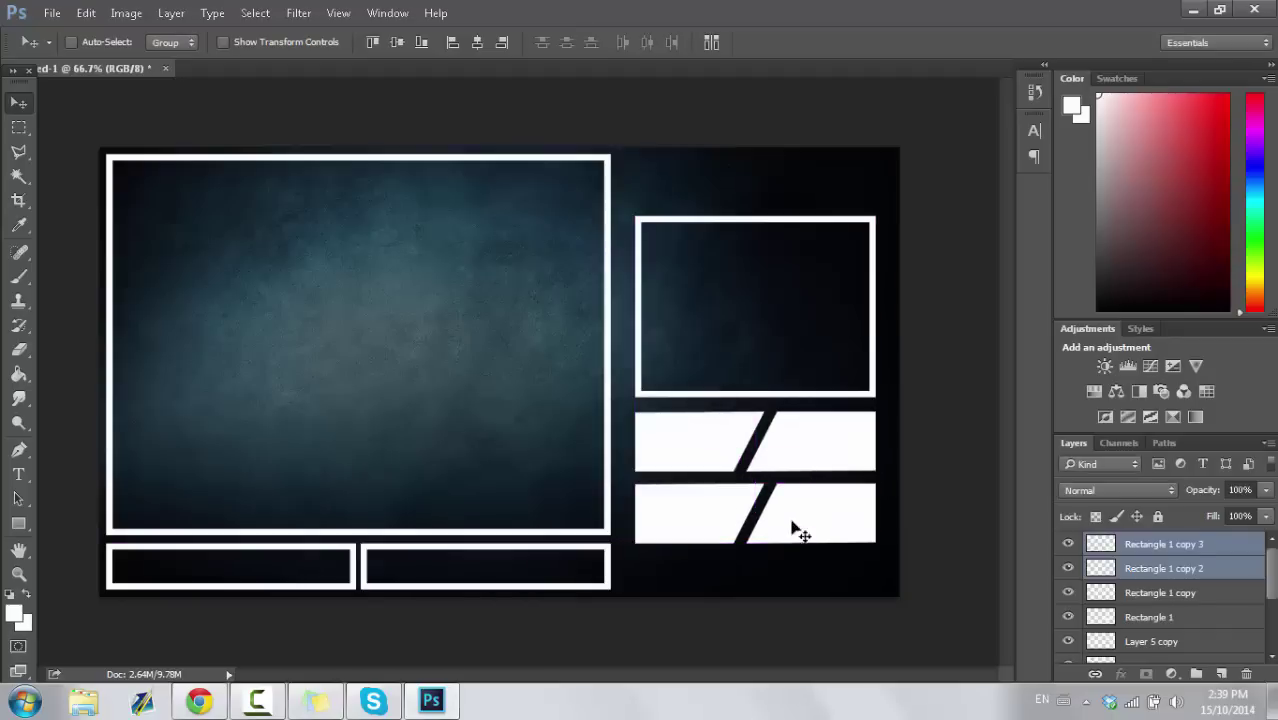
{"action": "left_click", "coordinate": [86, 13]}
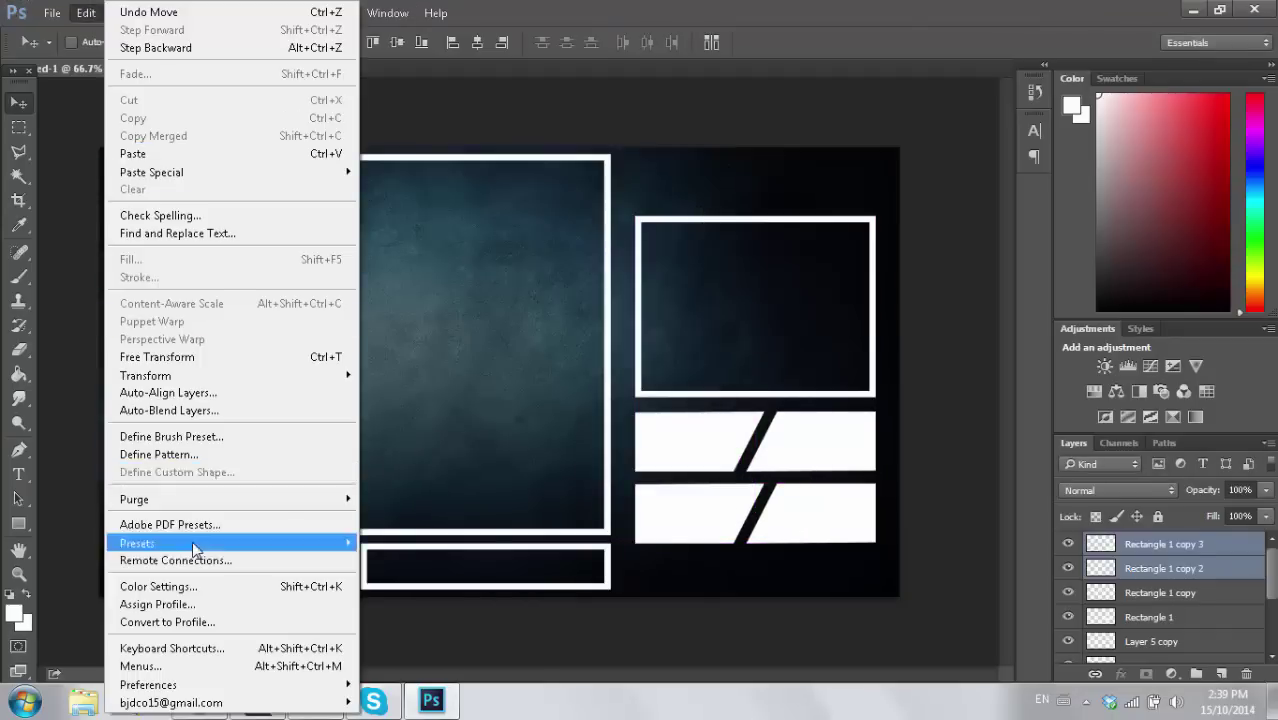
{"action": "mouse_move", "coordinate": [165, 378]}
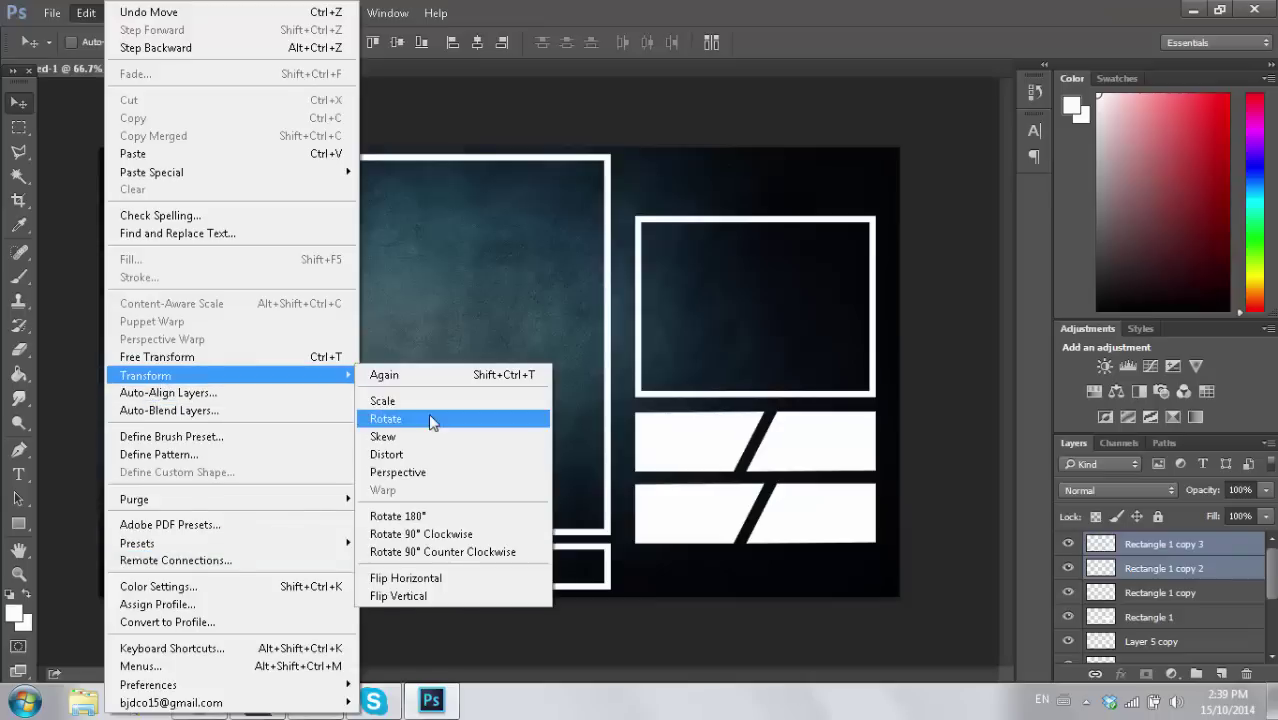
{"action": "left_click", "coordinate": [440, 580]}
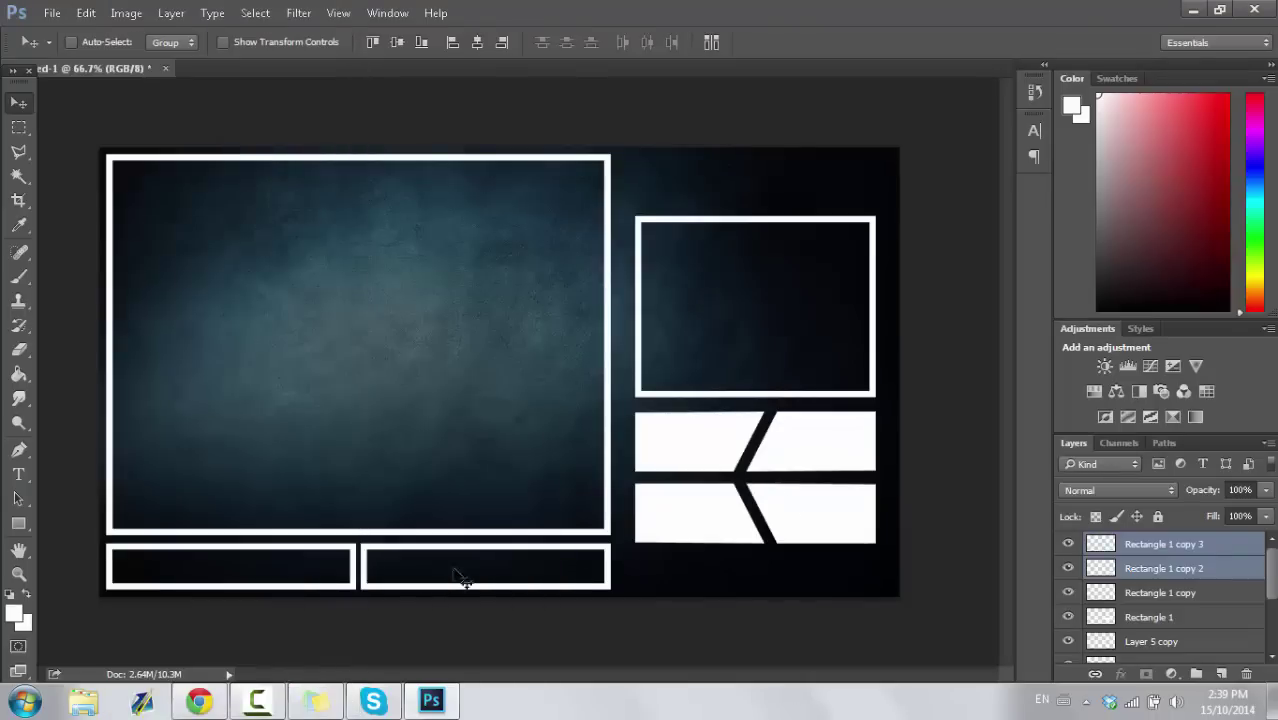
Step: Duplicate the bar layers again and drag the third bar down to the bottom
{"action": "right_click", "coordinate": [1185, 551]}
{"action": "left_click", "coordinate": [1031, 176]}
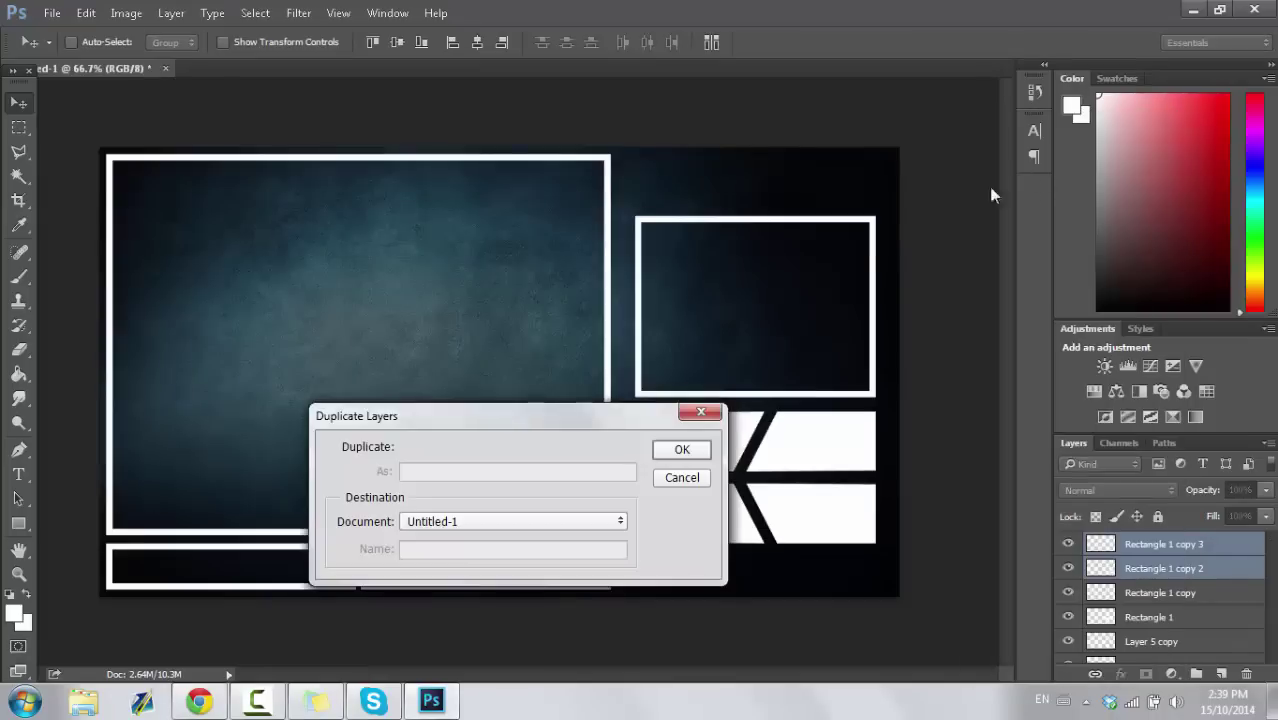
{"action": "left_click", "coordinate": [672, 456]}
{"action": "left_click_drag", "start_coordinate": [793, 531], "coordinate": [797, 609]}
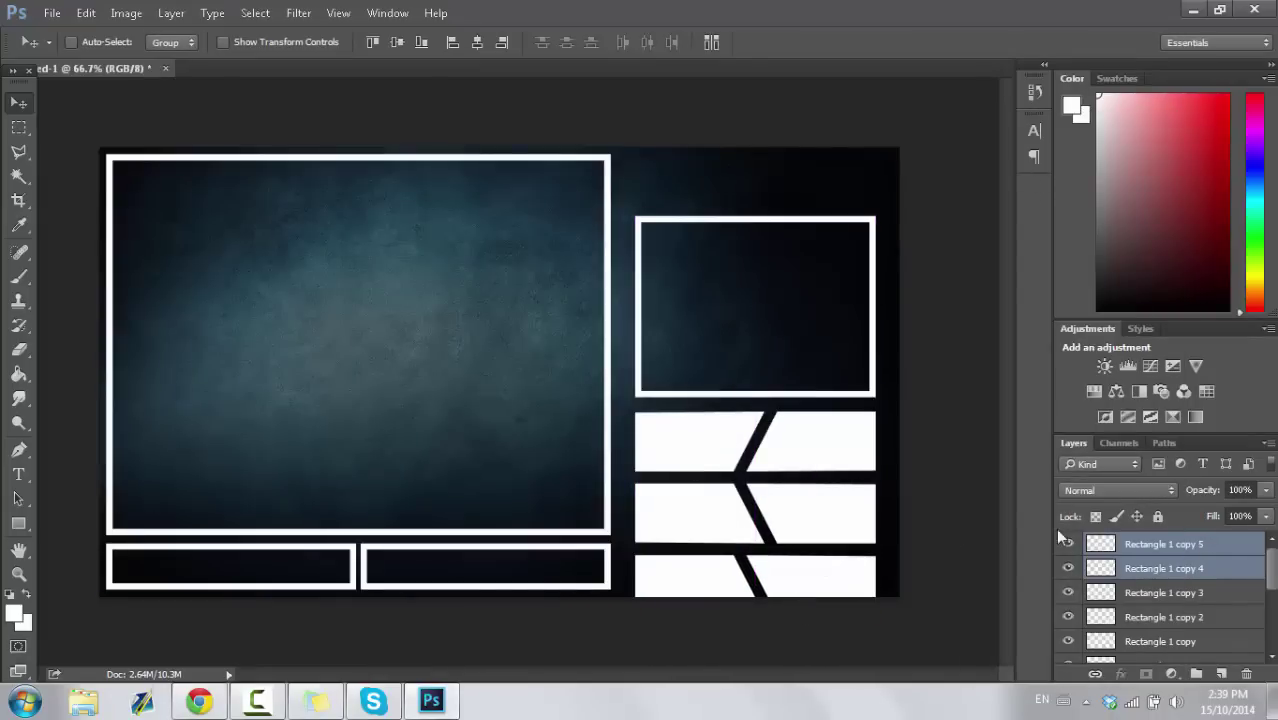
{"action": "left_click", "coordinate": [86, 13]}
Step: Flip the bottom split bar horizontally and select all bar layers down to Rectangle 1
{"action": "mouse_move", "coordinate": [175, 376]}
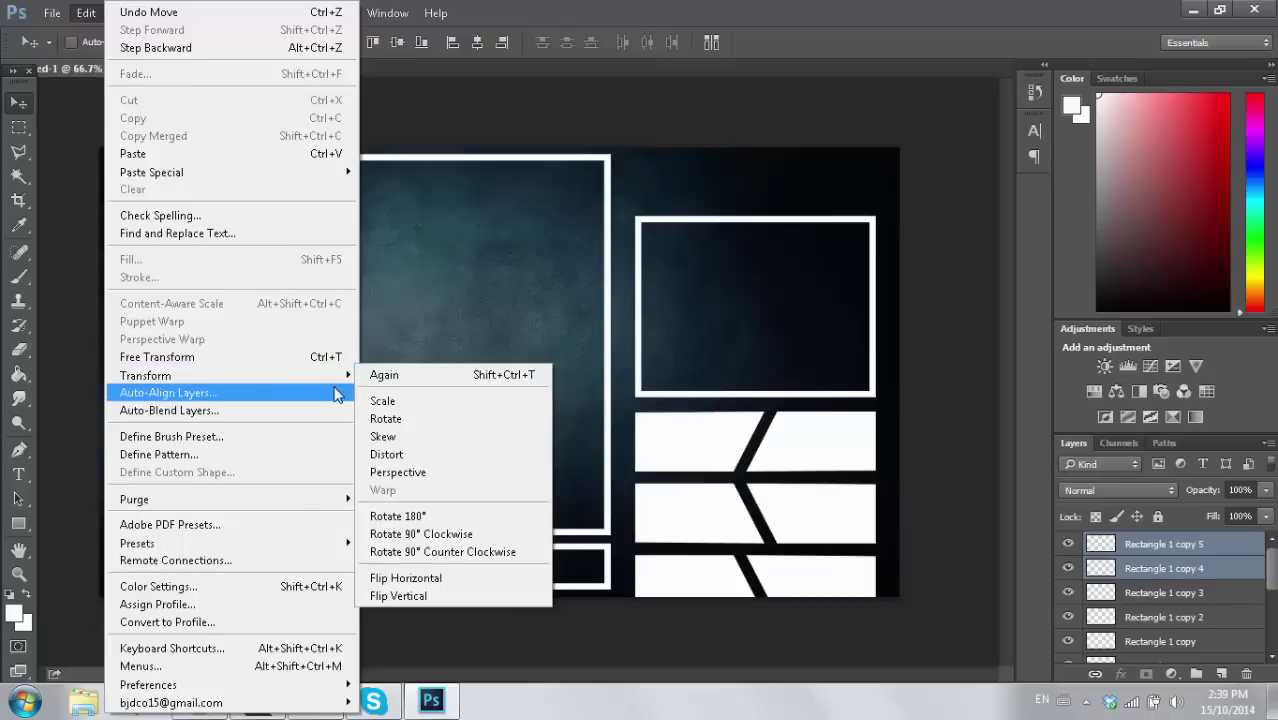
{"action": "left_click", "coordinate": [412, 578]}
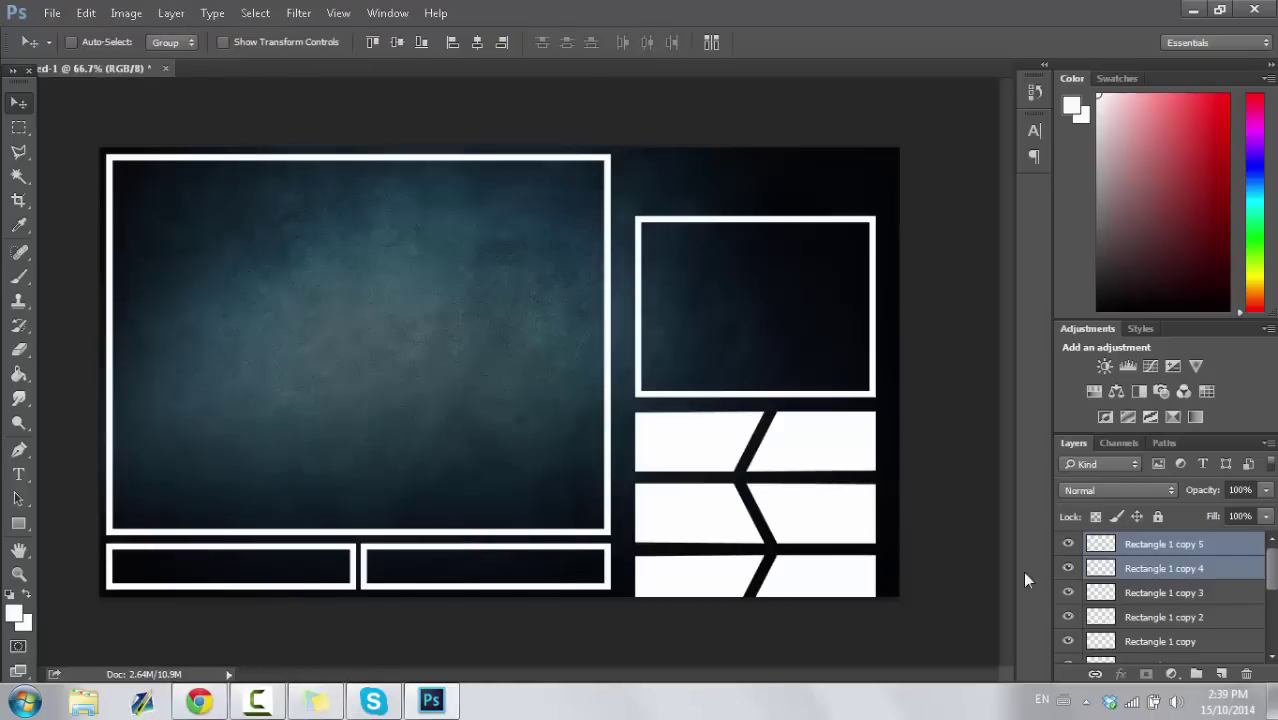
{"action": "left_click", "coordinate": [1187, 543]}
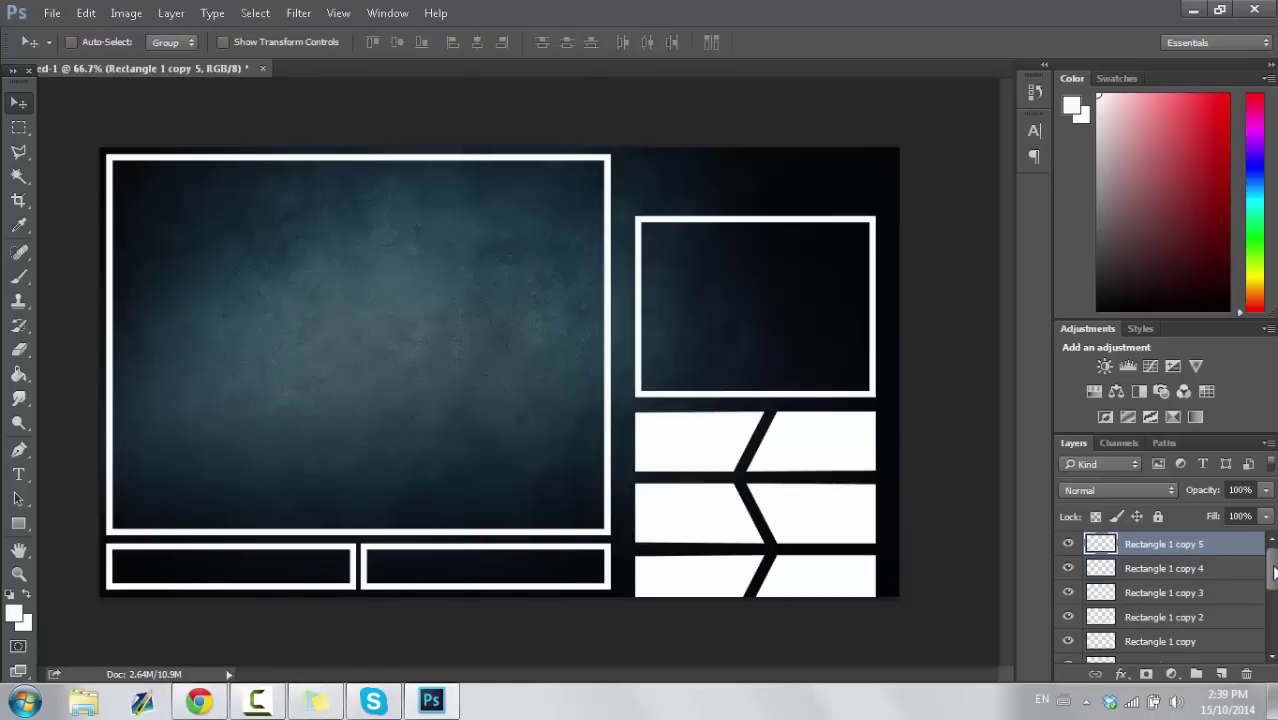
{"action": "scroll", "coordinate": [1274, 576], "scroll_direction": "down", "scroll_amount": 1}
{"action": "left_click", "coordinate": [1180, 646], "text": "shift"}
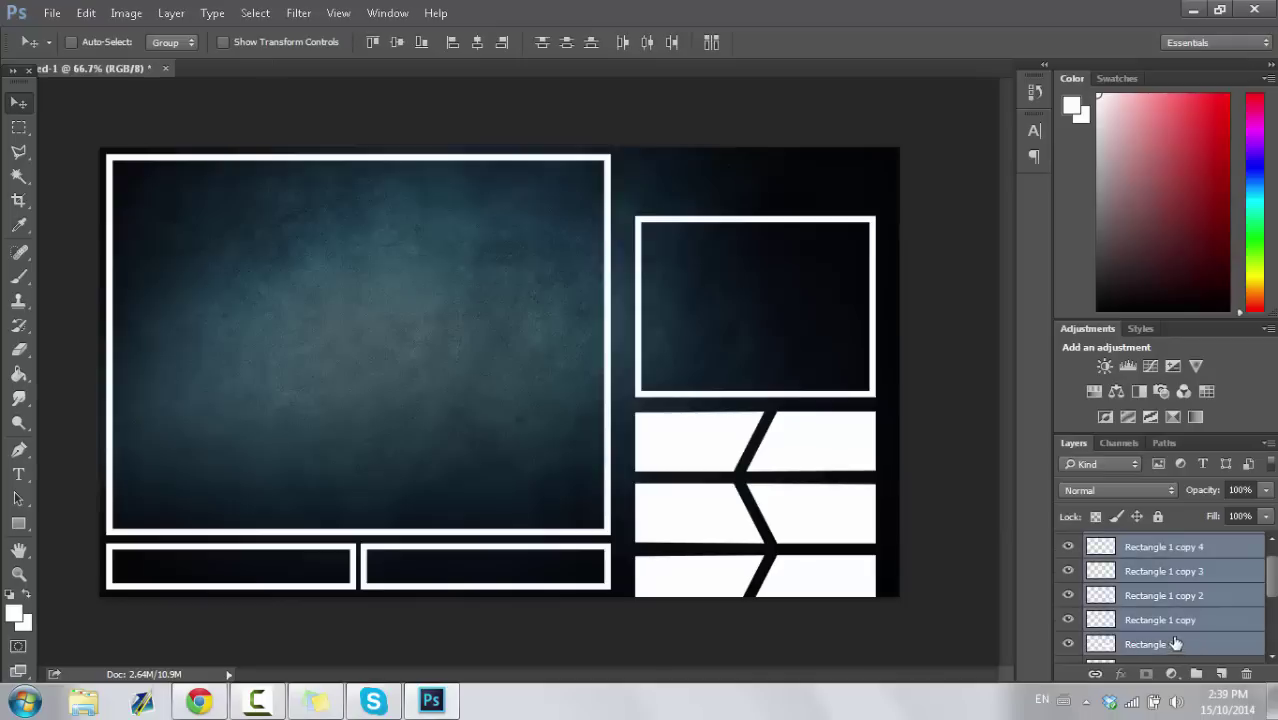
Step: Scale the stacked bars to 79.75% height to fit inside the canvas
{"action": "key", "text": "ctrl+t"}
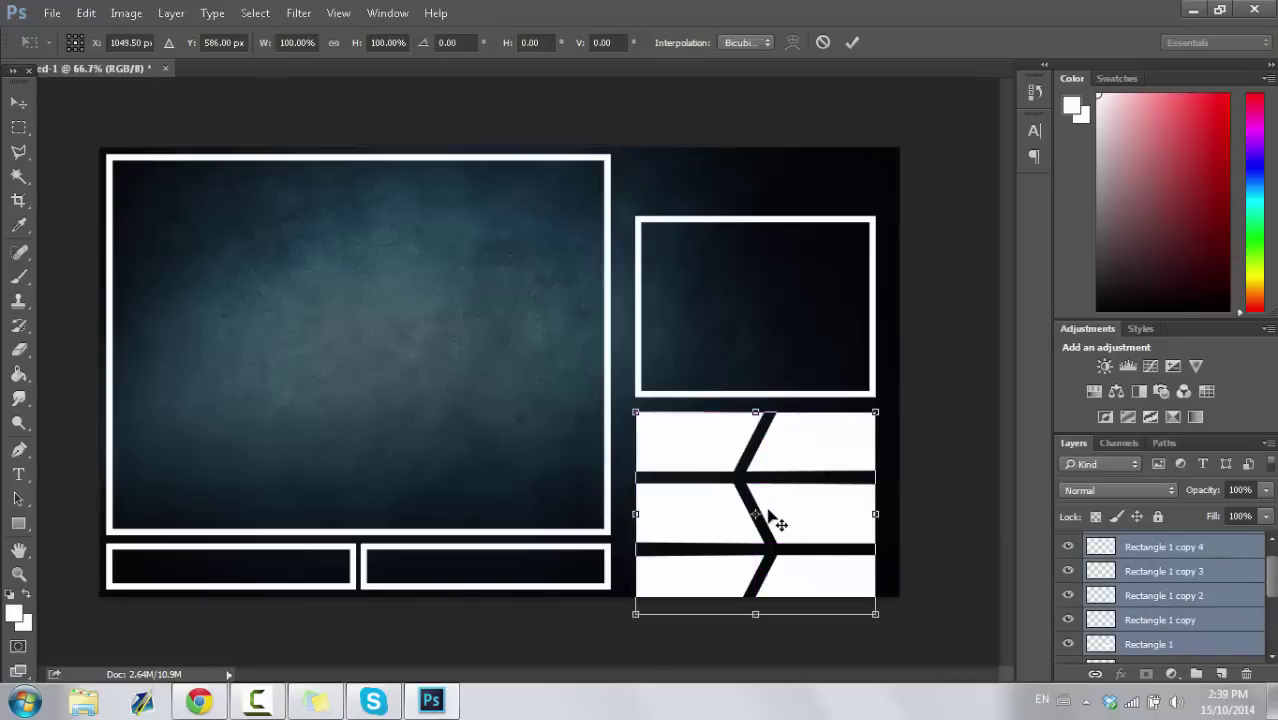
{"action": "mouse_move", "coordinate": [755, 609]}
{"action": "left_mouse_down"}
{"action": "mouse_move", "coordinate": [756, 568]}
{"action": "mouse_move", "coordinate": [760, 586]}
{"action": "left_mouse_up"}
{"action": "key", "text": "Return"}
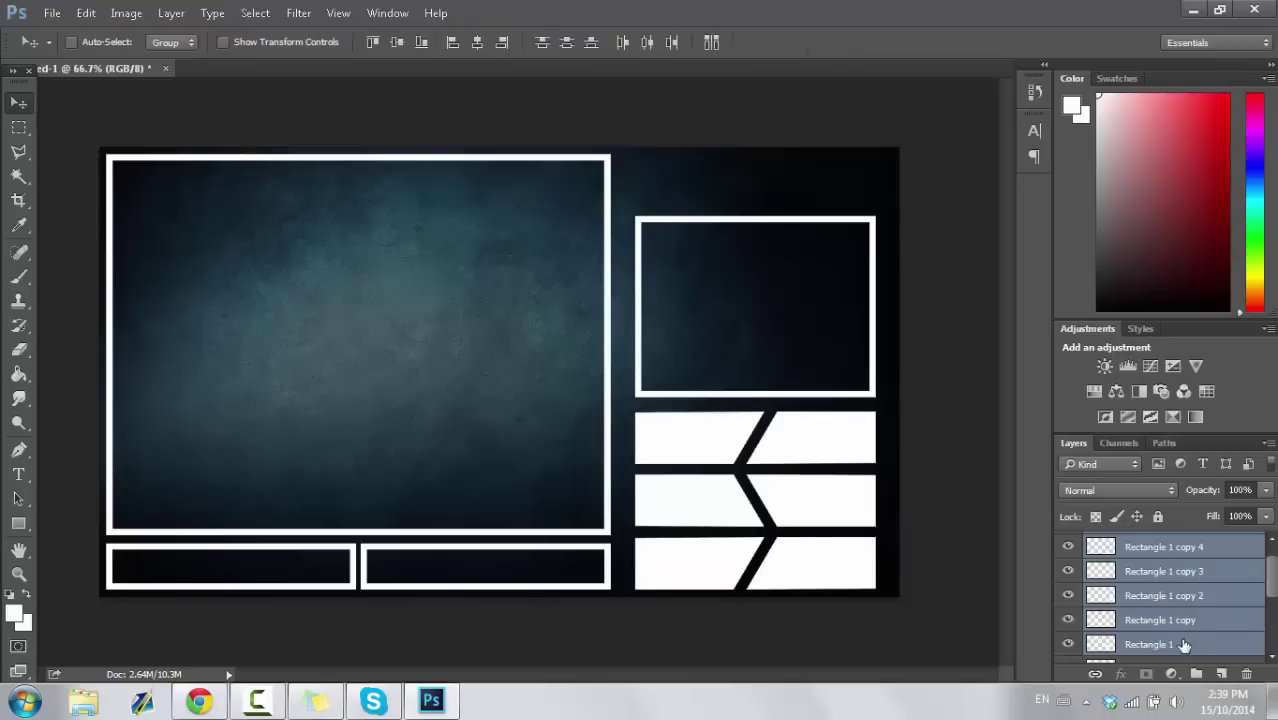
{"action": "left_click", "coordinate": [1183, 645]}
{"action": "right_click", "coordinate": [1183, 645]}
Step: Enable a Stroke on Rectangle 1 with its position set to Inside
{"action": "left_click", "coordinate": [1090, 78]}
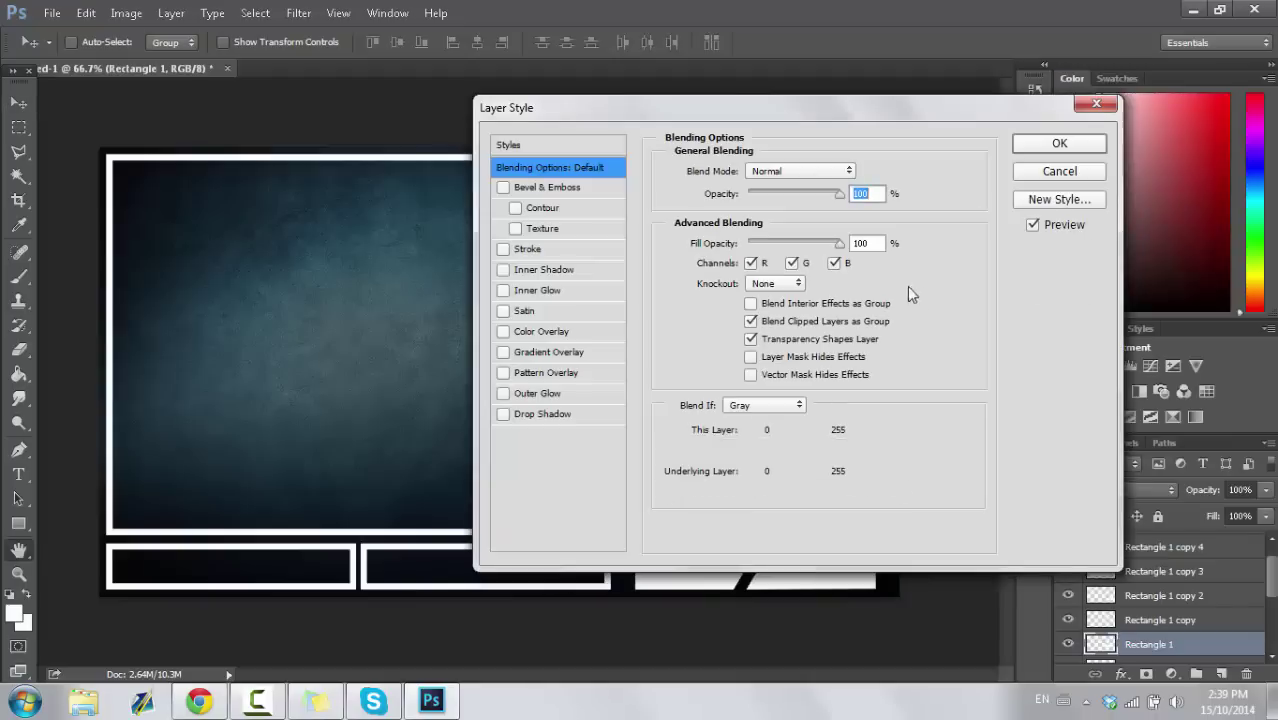
{"action": "left_click_drag", "start_coordinate": [784, 124], "coordinate": [305, 148]}
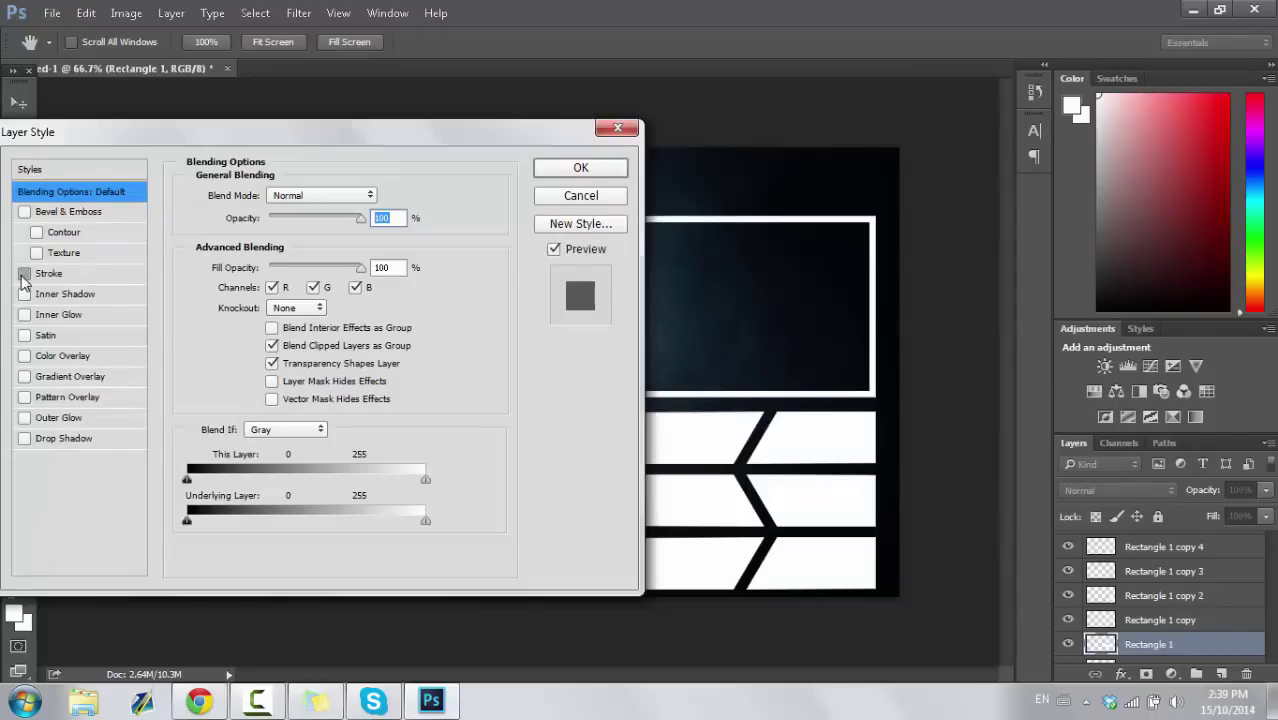
{"action": "left_click", "coordinate": [58, 275]}
{"action": "left_click", "coordinate": [279, 219]}
{"action": "left_click", "coordinate": [281, 247]}
Step: Set the stroke colour to navy blue and adjust the stroke size
{"action": "left_click", "coordinate": [230, 323]}
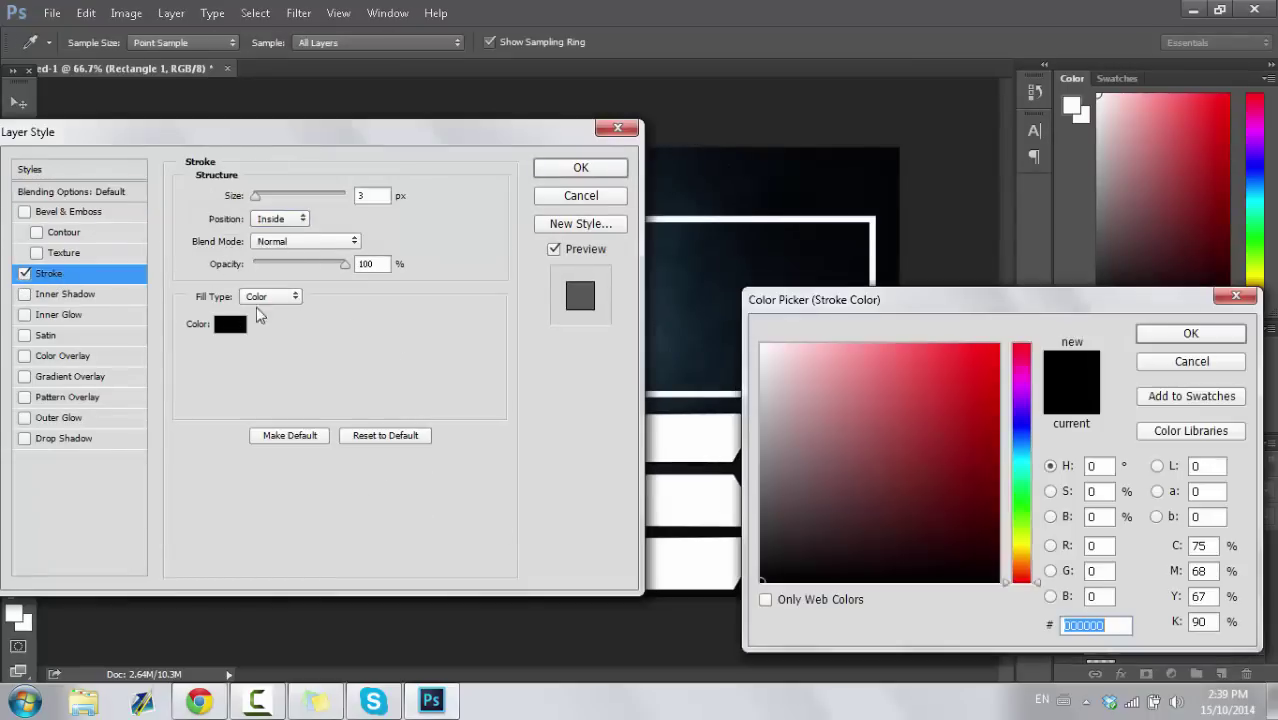
{"action": "mouse_move", "coordinate": [820, 299]}
{"action": "left_mouse_down"}
{"action": "mouse_move", "coordinate": [984, 314]}
{"action": "mouse_move", "coordinate": [875, 314]}
{"action": "left_mouse_up"}
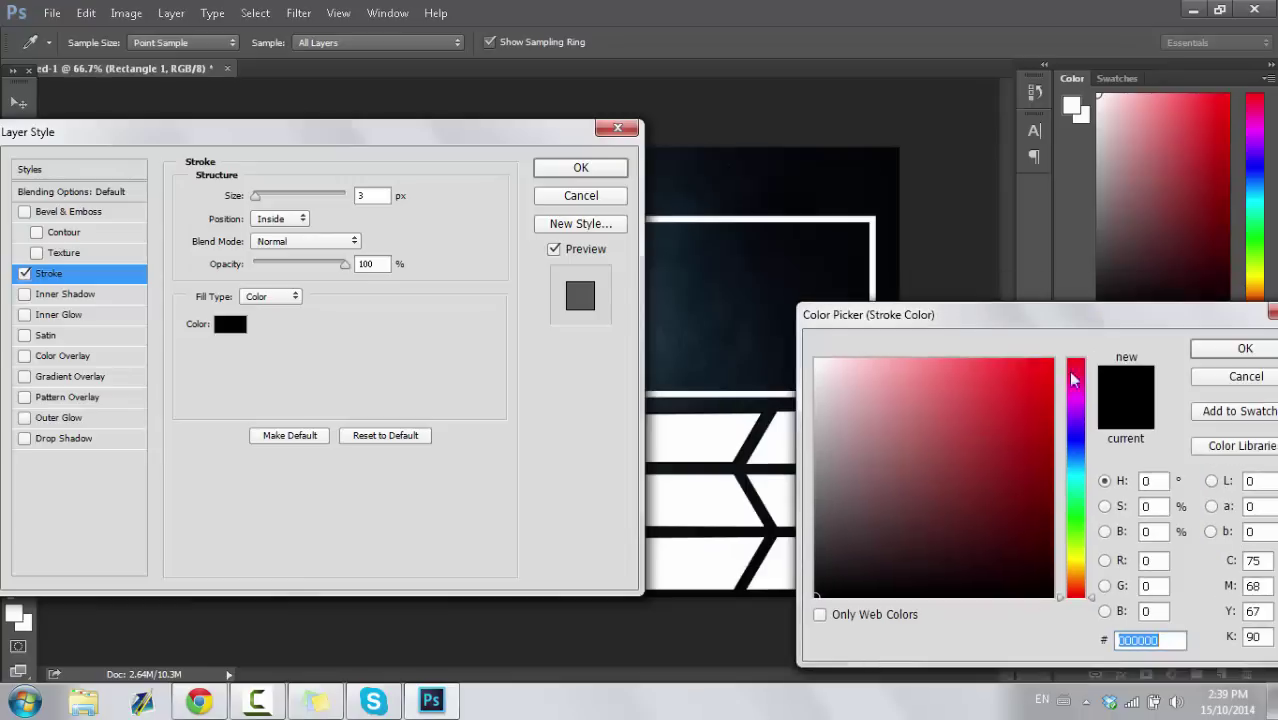
{"action": "left_click", "coordinate": [1078, 443]}
{"action": "mouse_move", "coordinate": [1042, 430]}
{"action": "left_mouse_down"}
{"action": "mouse_move", "coordinate": [1087, 303]}
{"action": "mouse_move", "coordinate": [1082, 470]}
{"action": "mouse_move", "coordinate": [1050, 491]}
{"action": "left_mouse_up"}
{"action": "left_click", "coordinate": [1243, 349]}
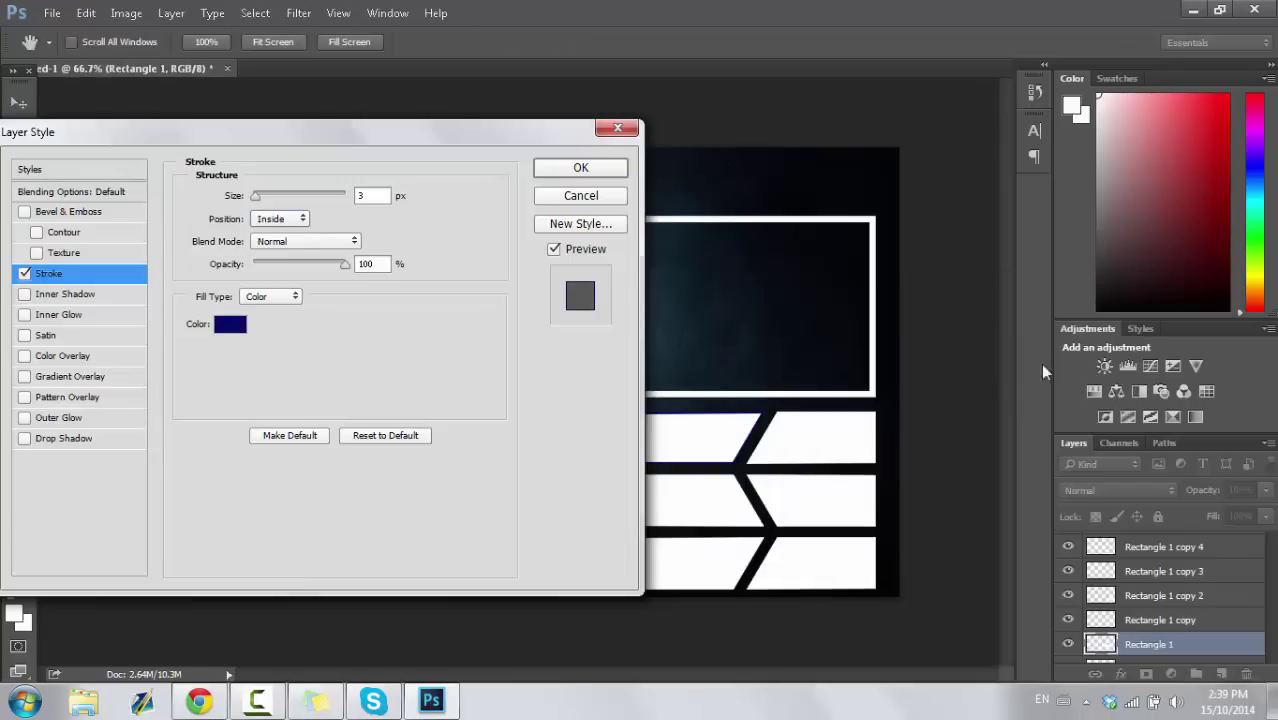
{"action": "left_click_drag", "start_coordinate": [257, 200], "coordinate": [261, 202]}
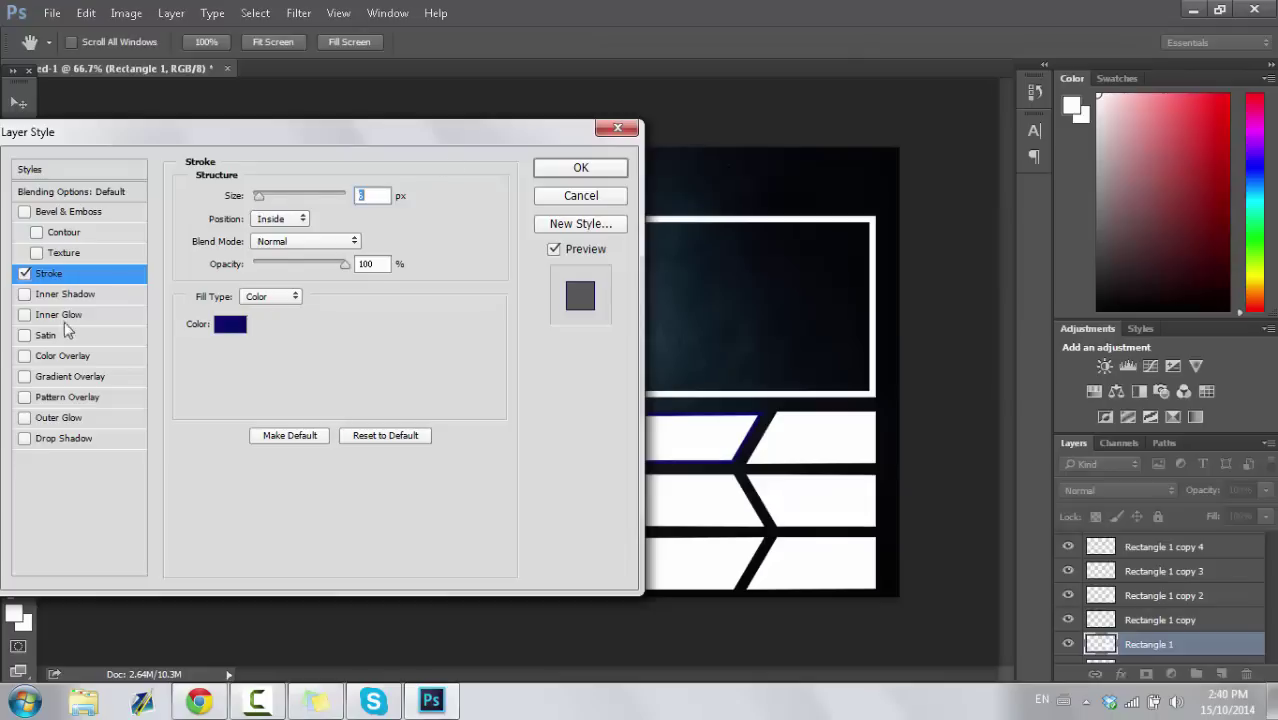
Step: Try Gradient and Pattern Overlays, ending with only Gradient Overlay enabled
{"action": "left_click", "coordinate": [25, 377]}
{"action": "left_click", "coordinate": [70, 382]}
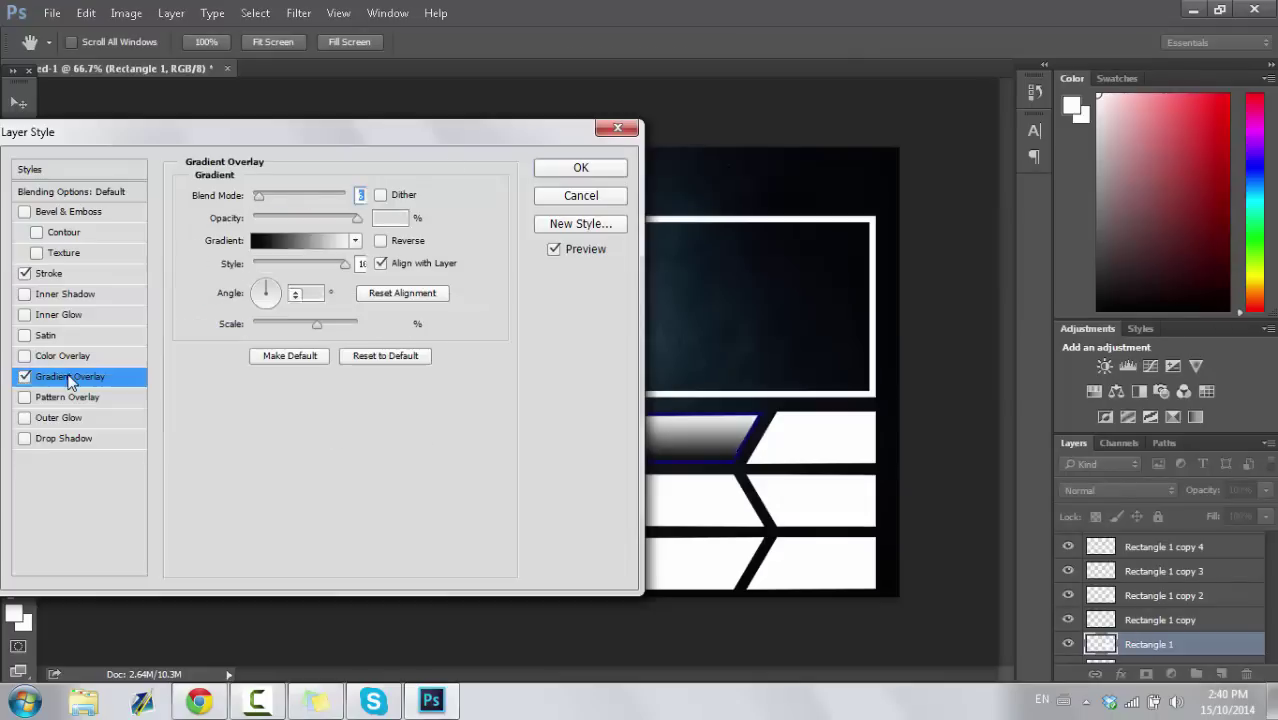
{"action": "left_click", "coordinate": [25, 377]}
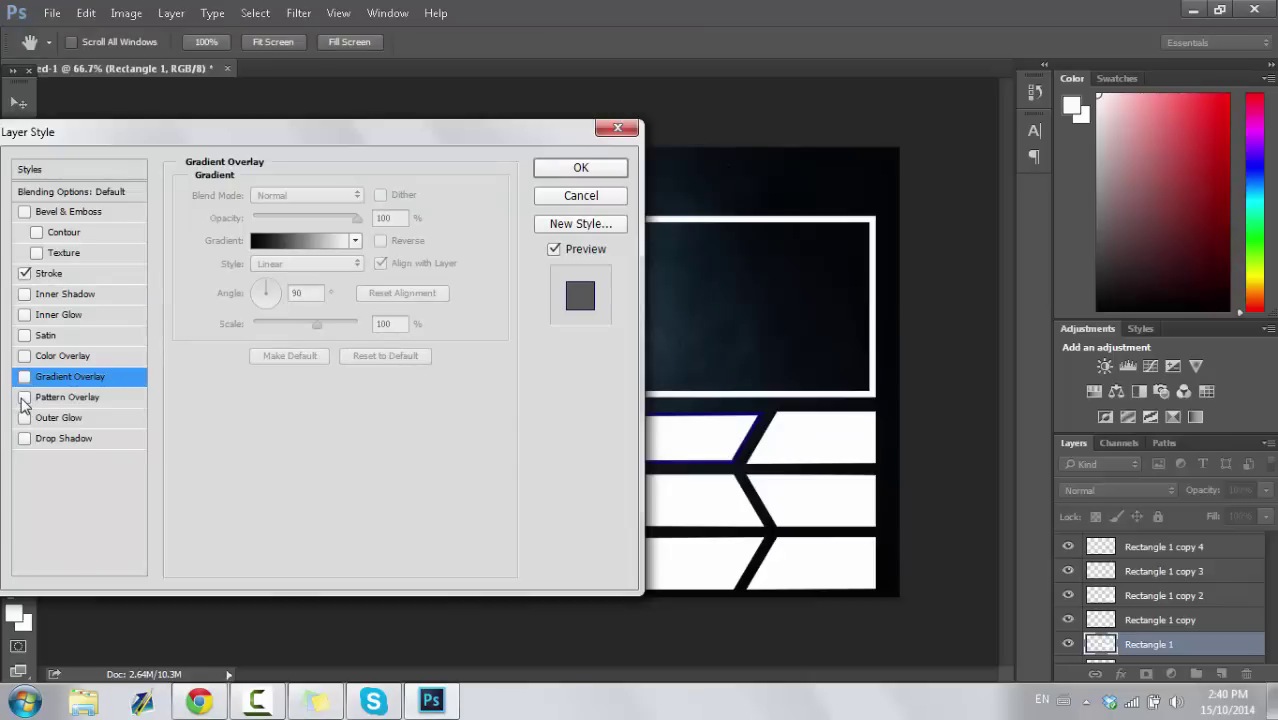
{"action": "left_click", "coordinate": [25, 397]}
{"action": "left_click", "coordinate": [25, 397]}
{"action": "left_click", "coordinate": [25, 376]}
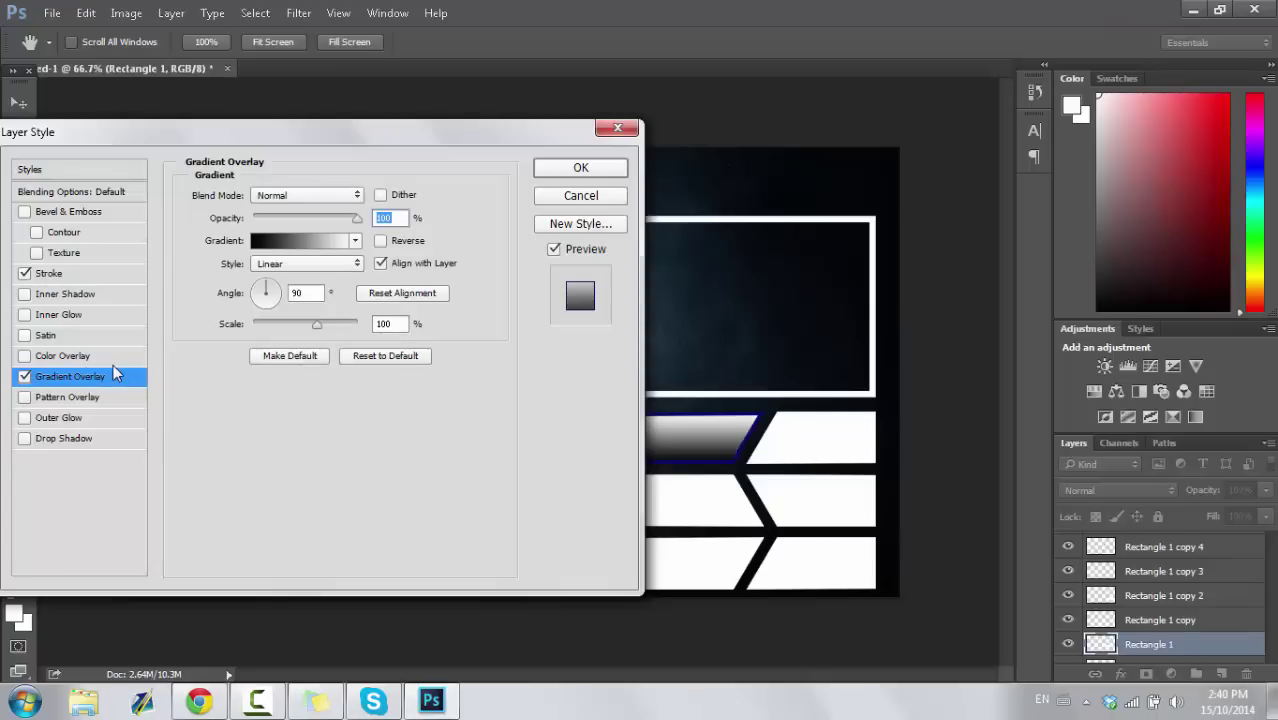
Step: Set the overlay to a black-to-white gradient at 150% scale
{"action": "left_click", "coordinate": [293, 242]}
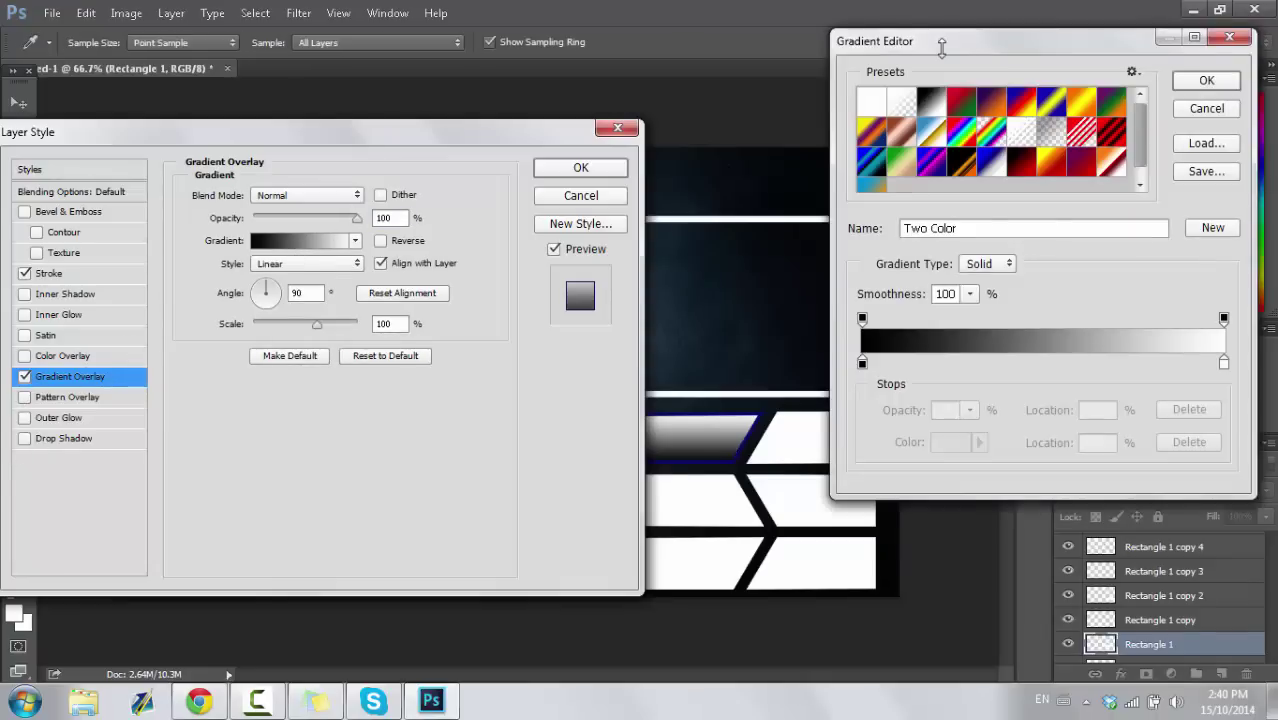
{"action": "scroll", "coordinate": [1148, 147], "scroll_direction": "down", "scroll_amount": 1}
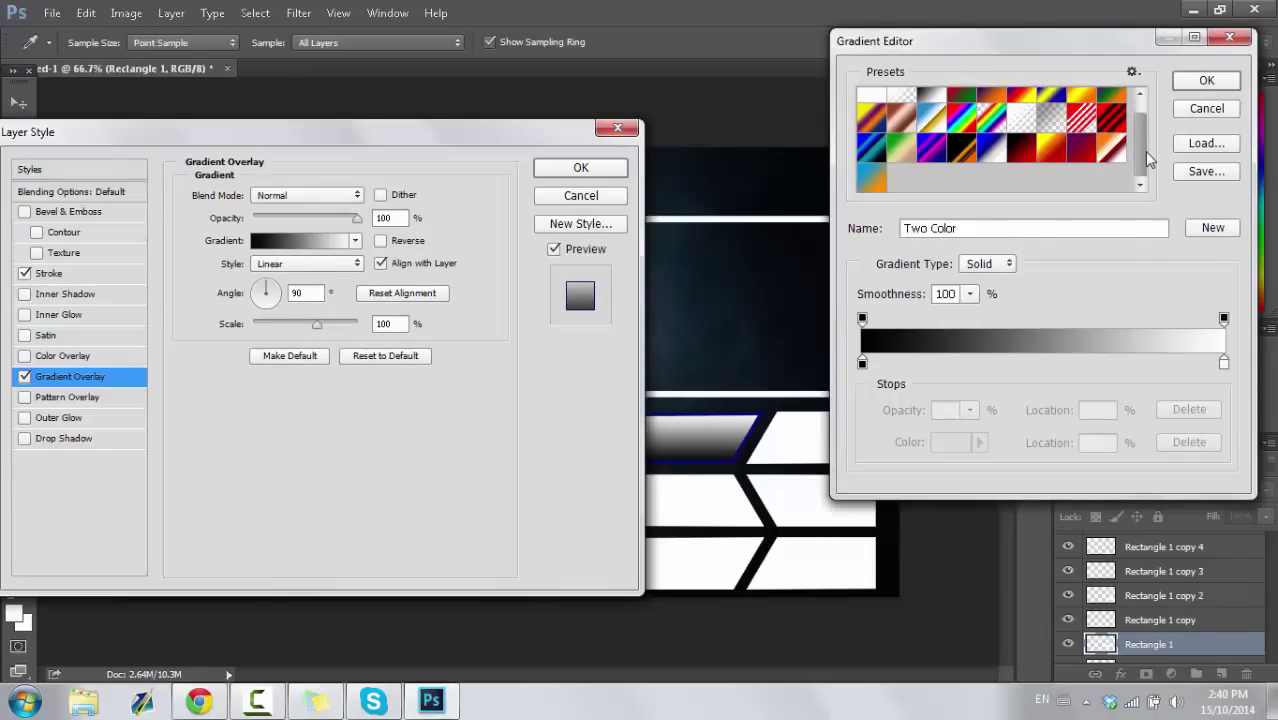
{"action": "left_click_drag", "start_coordinate": [1137, 145], "coordinate": [1133, 114]}
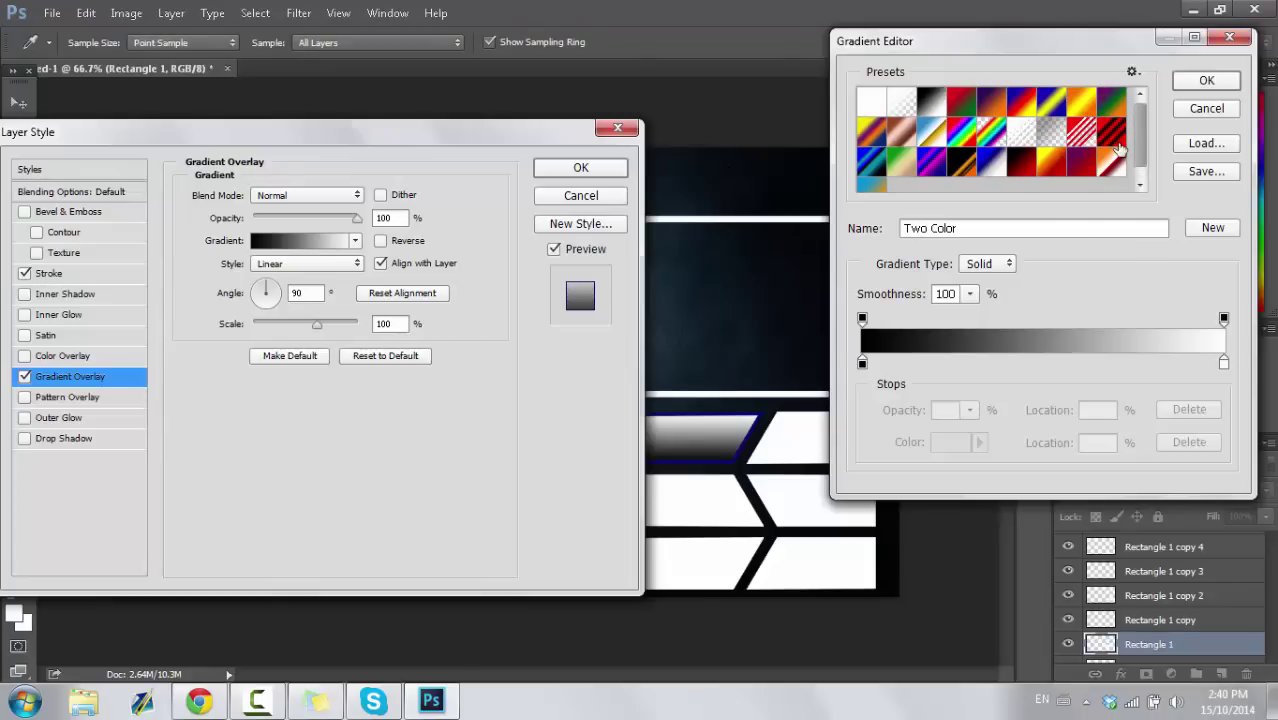
{"action": "left_click", "coordinate": [1207, 80]}
{"action": "left_click_drag", "start_coordinate": [315, 324], "coordinate": [365, 343]}
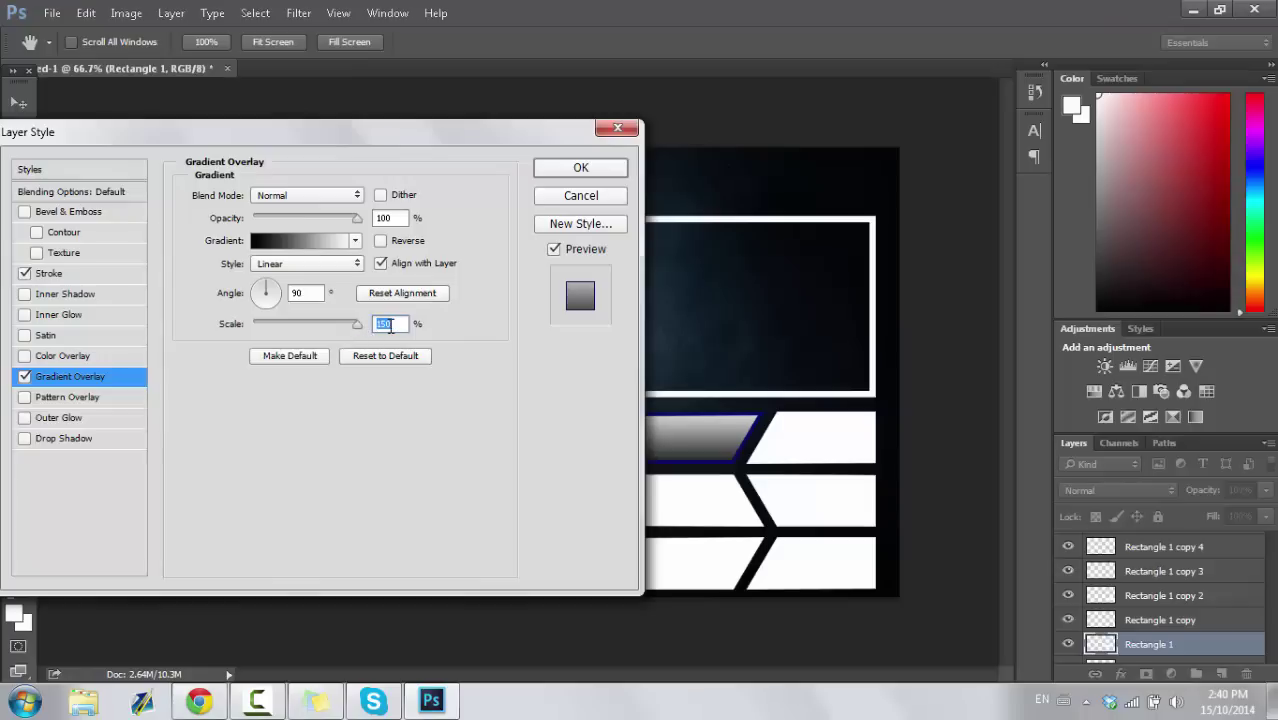
Step: Try Angle, Diamond and Reflected gradient styles, settling on Linear with Normal blend mode
{"action": "left_click", "coordinate": [315, 268]}
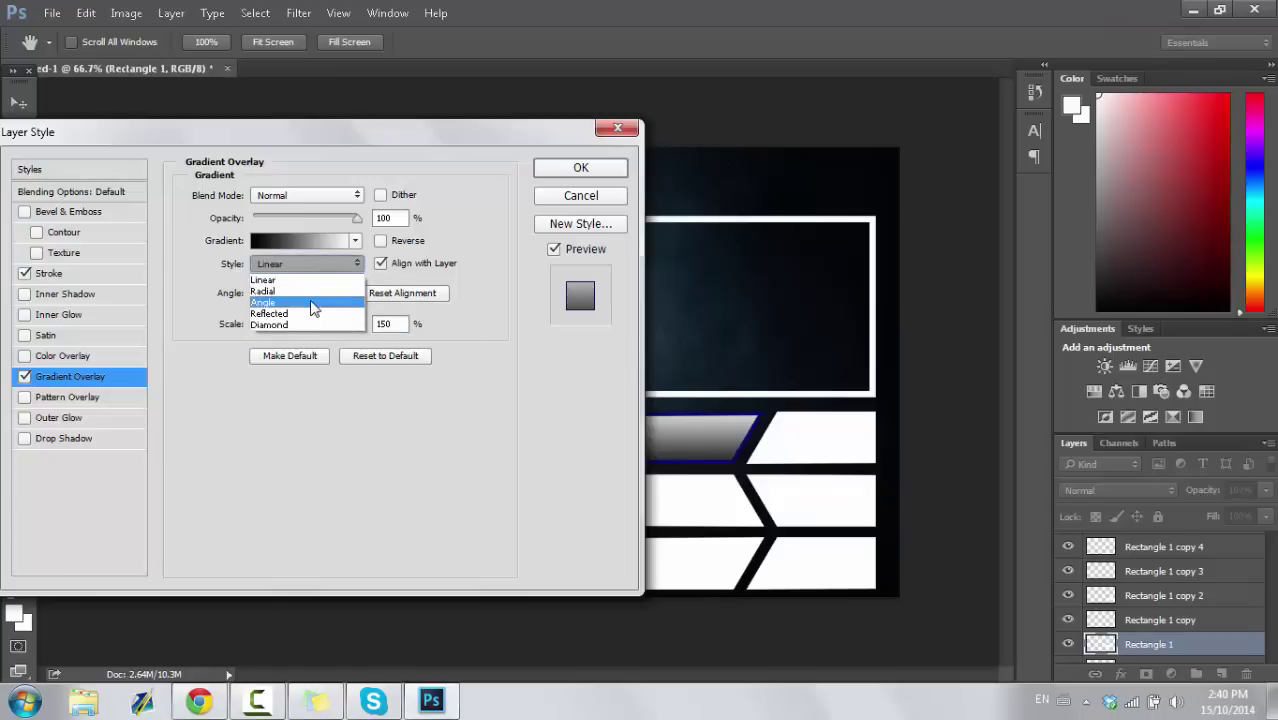
{"action": "left_click", "coordinate": [309, 302]}
{"action": "left_click", "coordinate": [300, 195]}
{"action": "left_click", "coordinate": [300, 208]}
{"action": "left_click", "coordinate": [300, 263]}
{"action": "left_click", "coordinate": [295, 323]}
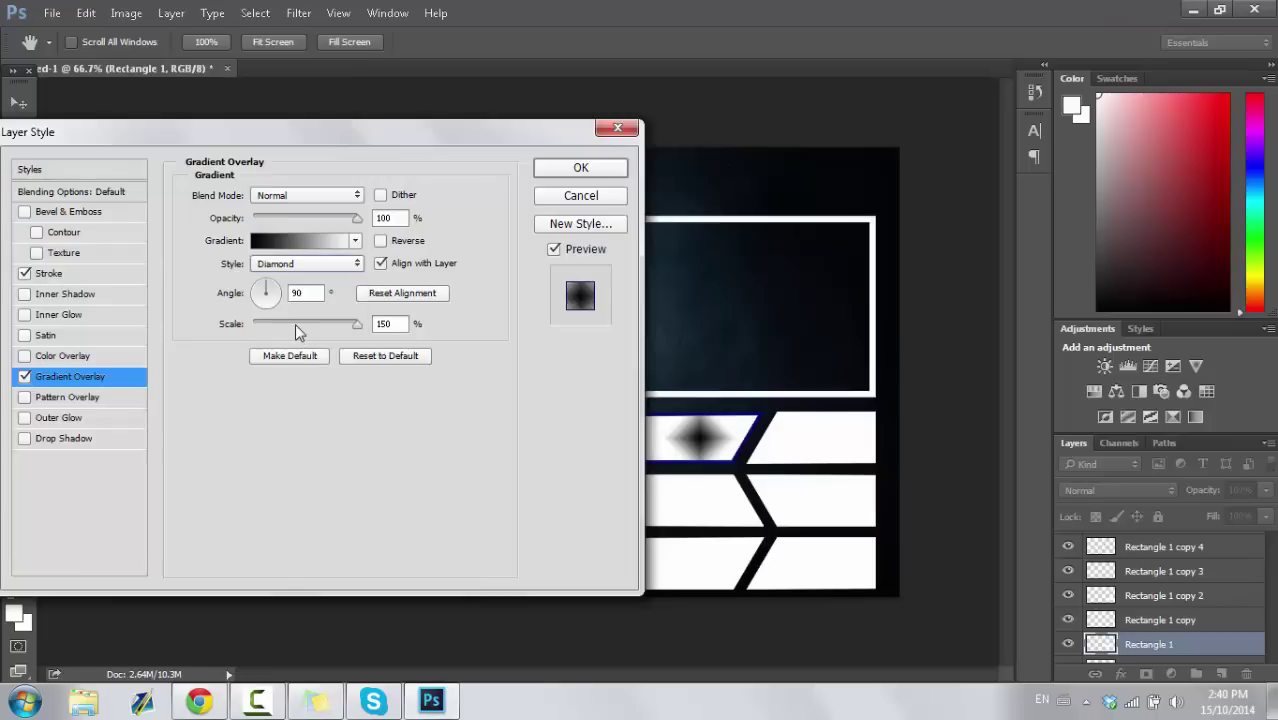
{"action": "left_click", "coordinate": [313, 266]}
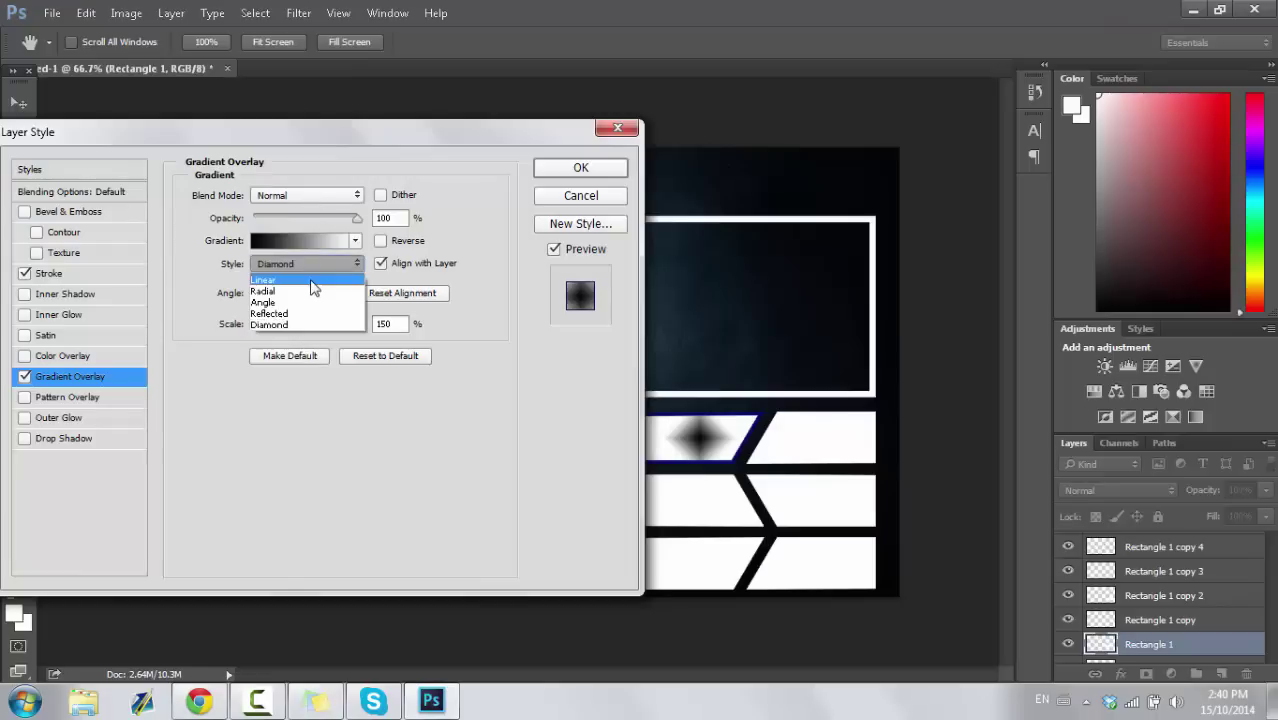
{"action": "left_click", "coordinate": [305, 313]}
{"action": "left_click", "coordinate": [302, 265]}
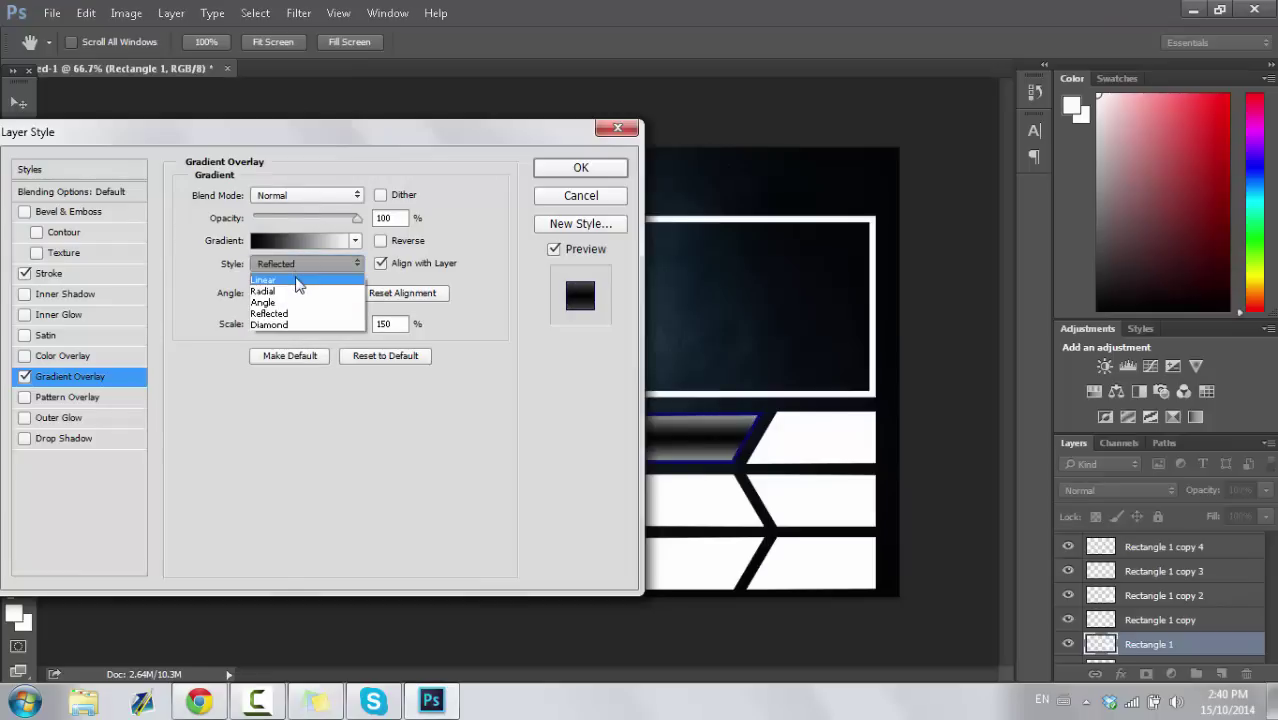
{"action": "left_click", "coordinate": [298, 270]}
{"action": "left_click", "coordinate": [305, 264]}
{"action": "left_click", "coordinate": [298, 272]}
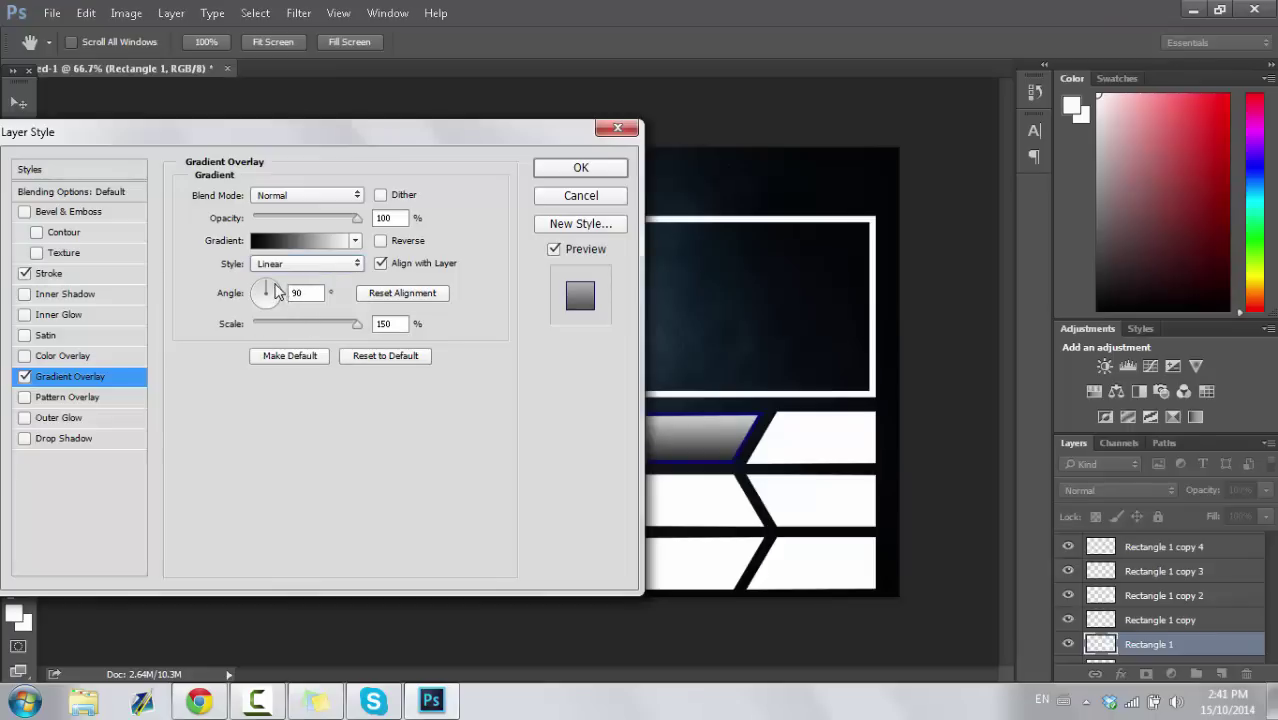
Step: Tilt the gradient overlay to 81° and lower its opacity to about 80%
{"action": "left_click", "coordinate": [273, 290]}
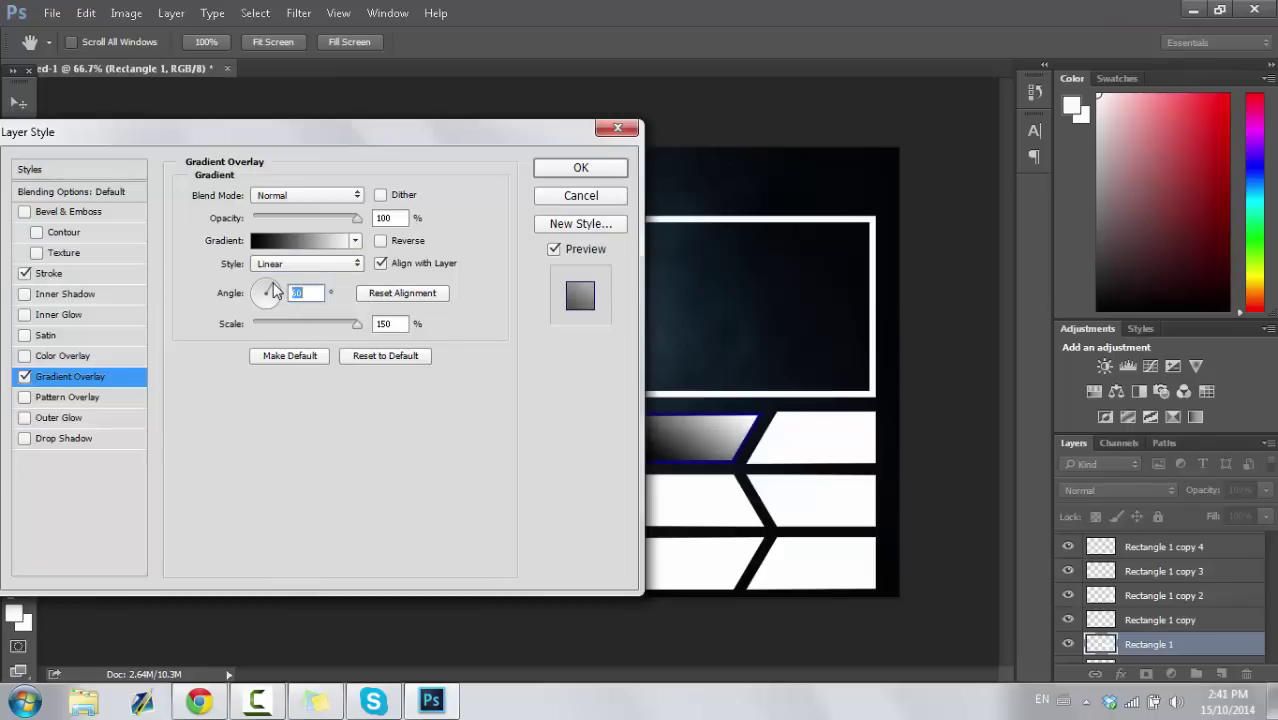
{"action": "left_click", "coordinate": [272, 290]}
{"action": "left_click", "coordinate": [267, 279]}
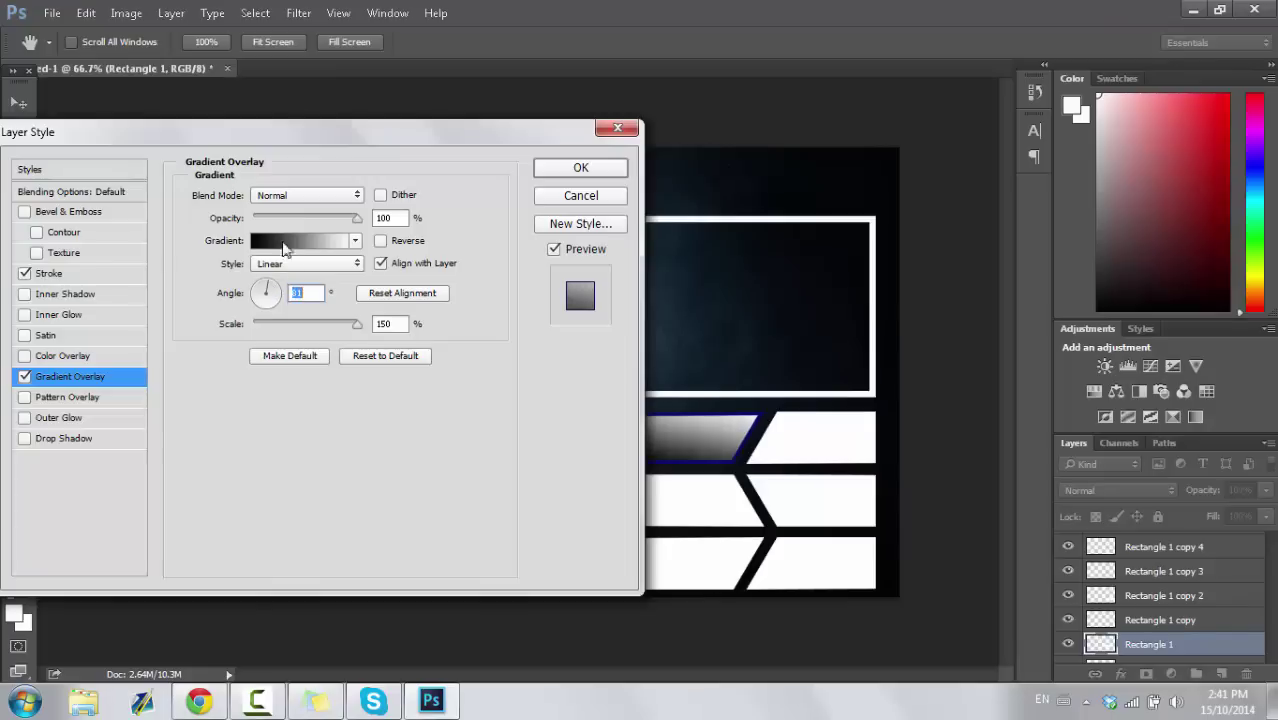
{"action": "left_click_drag", "start_coordinate": [357, 217], "coordinate": [334, 220]}
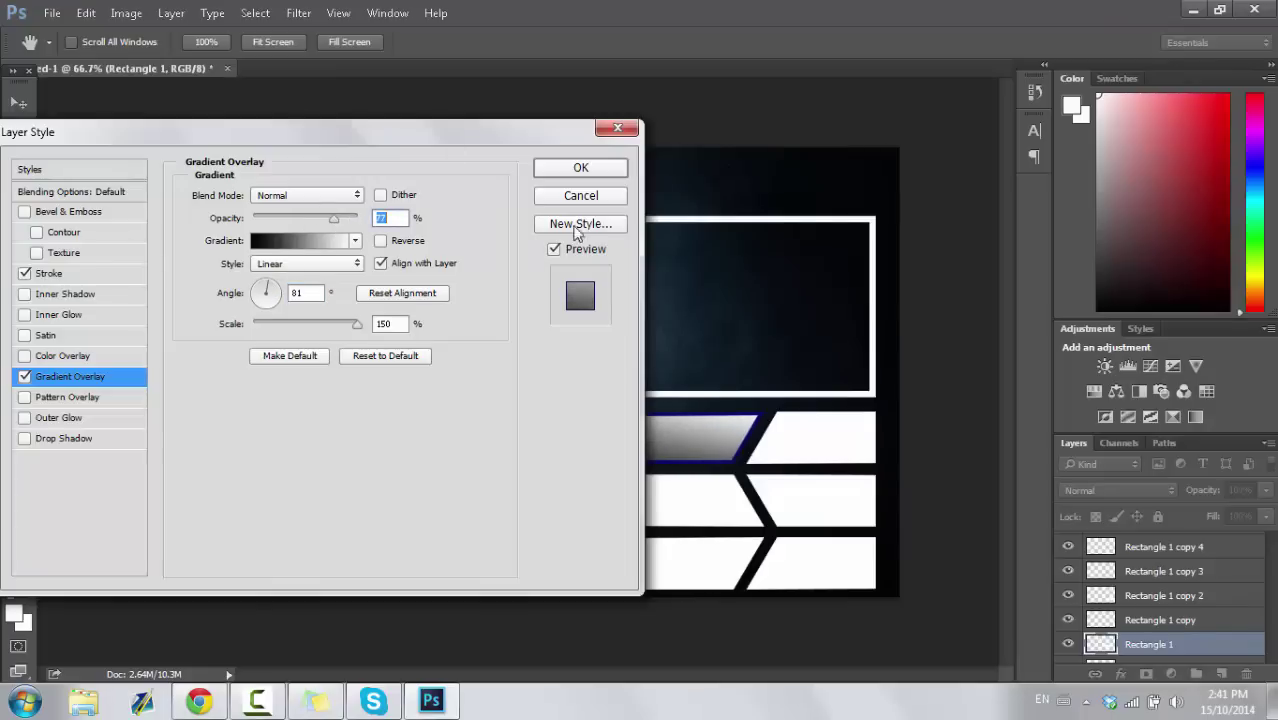
{"action": "left_click_drag", "start_coordinate": [338, 219], "coordinate": [342, 220]}
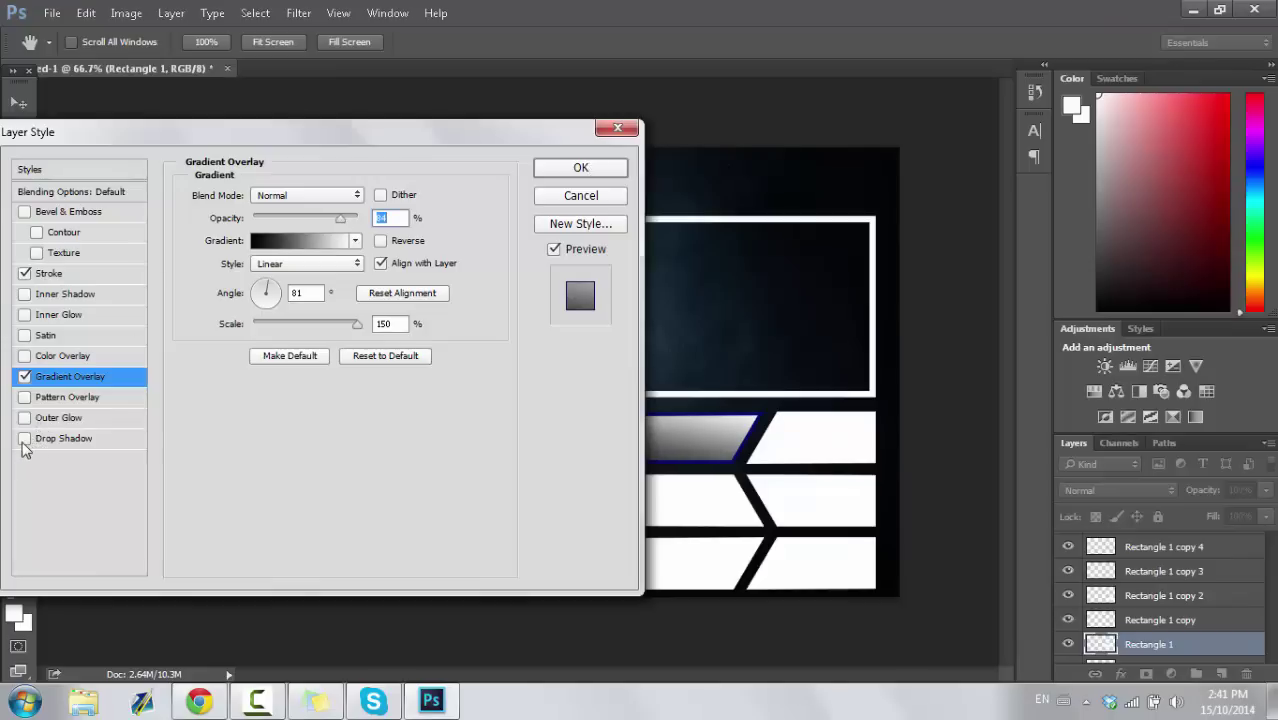
Step: Test a Bevel & Emboss edge, then leave the panel without bevel or inner shadow
{"action": "left_click", "coordinate": [25, 296]}
{"action": "left_click", "coordinate": [25, 213]}
{"action": "left_click", "coordinate": [25, 213]}
Step: Apply the layer styles and reopen Rectangle 1's Blending Options
{"action": "left_click", "coordinate": [560, 172]}
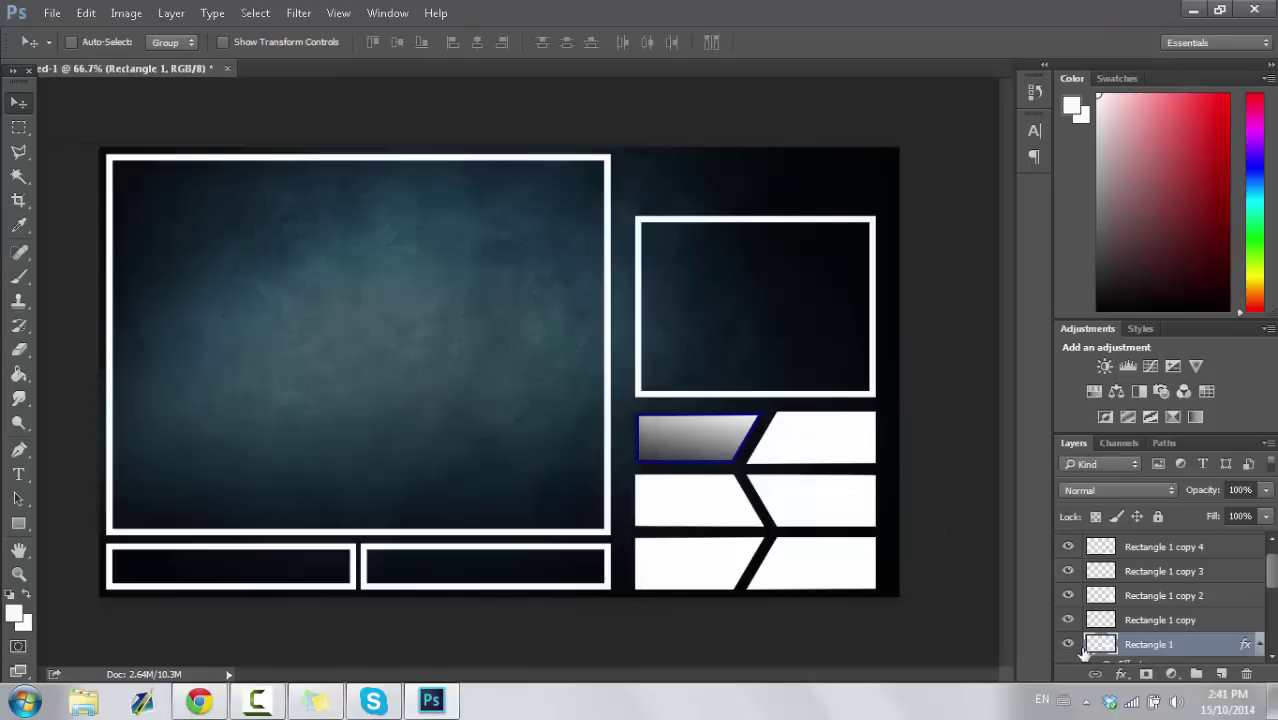
{"action": "right_click", "coordinate": [1147, 647]}
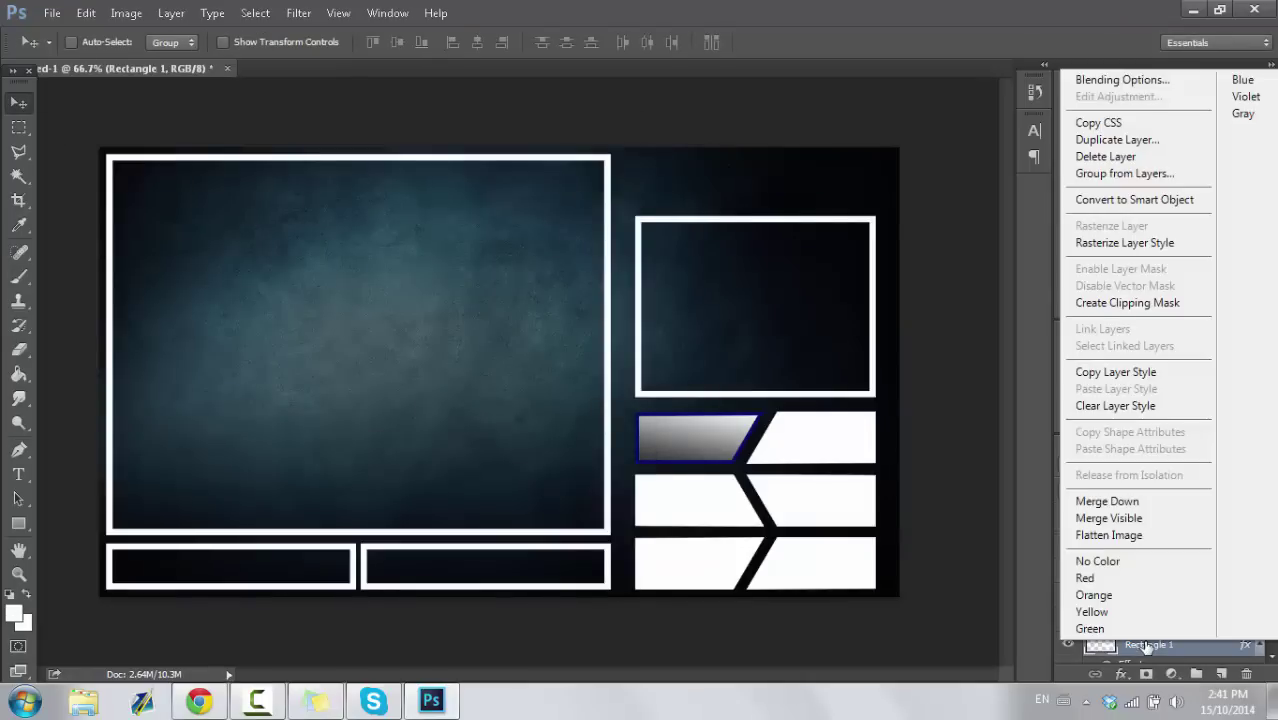
{"action": "left_click", "coordinate": [1029, 404]}
{"action": "right_click", "coordinate": [1236, 652]}
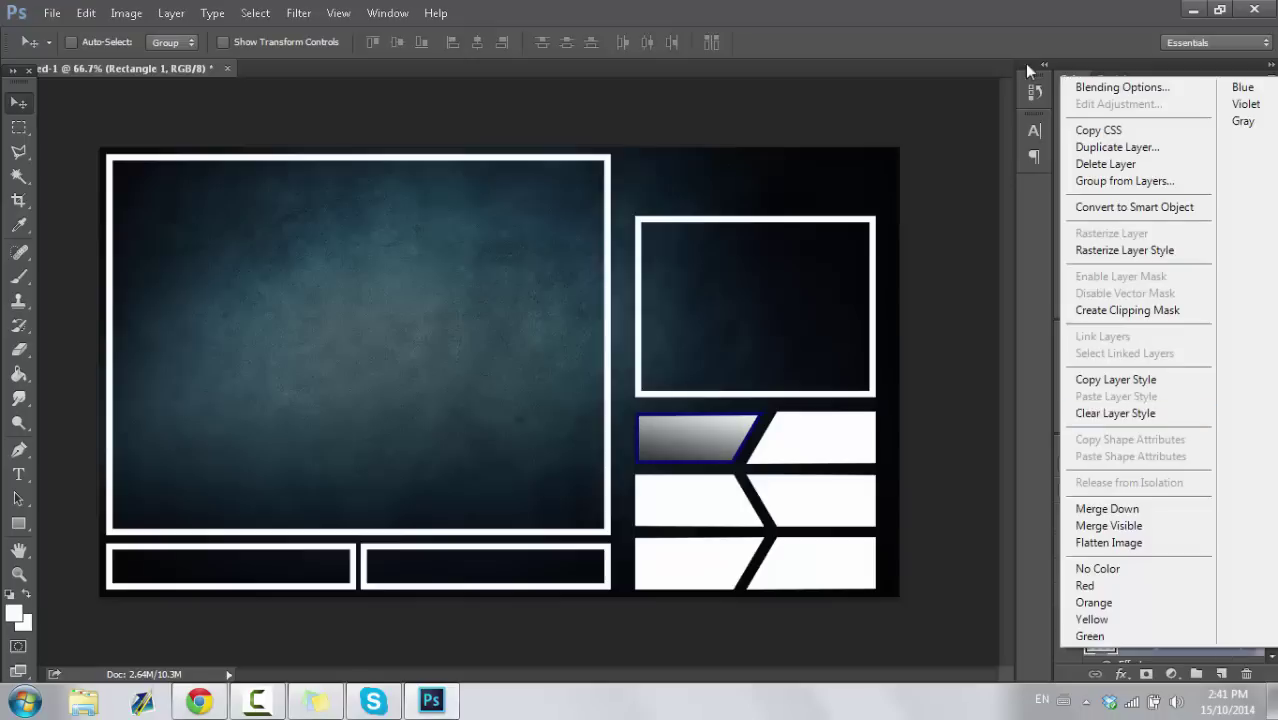
{"action": "left_click", "coordinate": [1121, 87]}
Step: Preview white as the stroke colour, cancel to keep navy, and apply the styles
{"action": "left_click", "coordinate": [50, 274]}
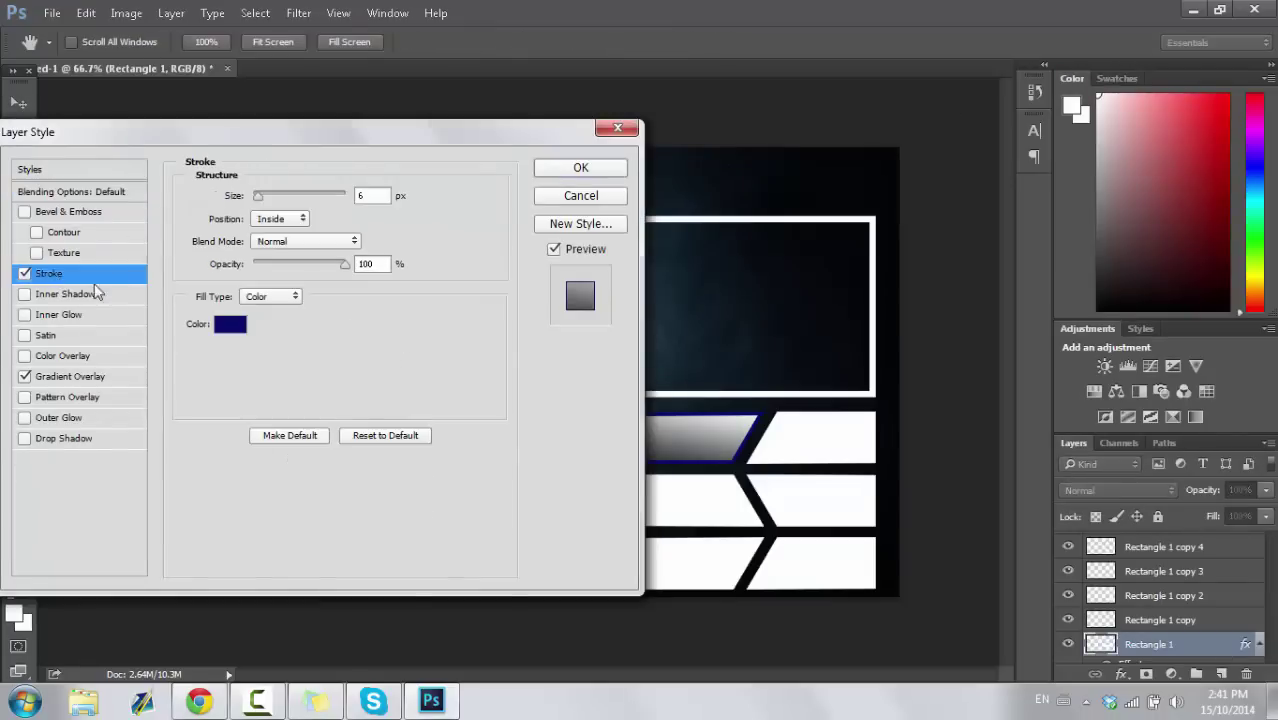
{"action": "left_click", "coordinate": [230, 324]}
{"action": "left_click_drag", "start_coordinate": [432, 284], "coordinate": [359, 88]}
{"action": "mouse_move", "coordinate": [526, 119]}
{"action": "left_mouse_down"}
{"action": "mouse_move", "coordinate": [299, 135]}
{"action": "mouse_move", "coordinate": [224, 172]}
{"action": "left_mouse_up"}
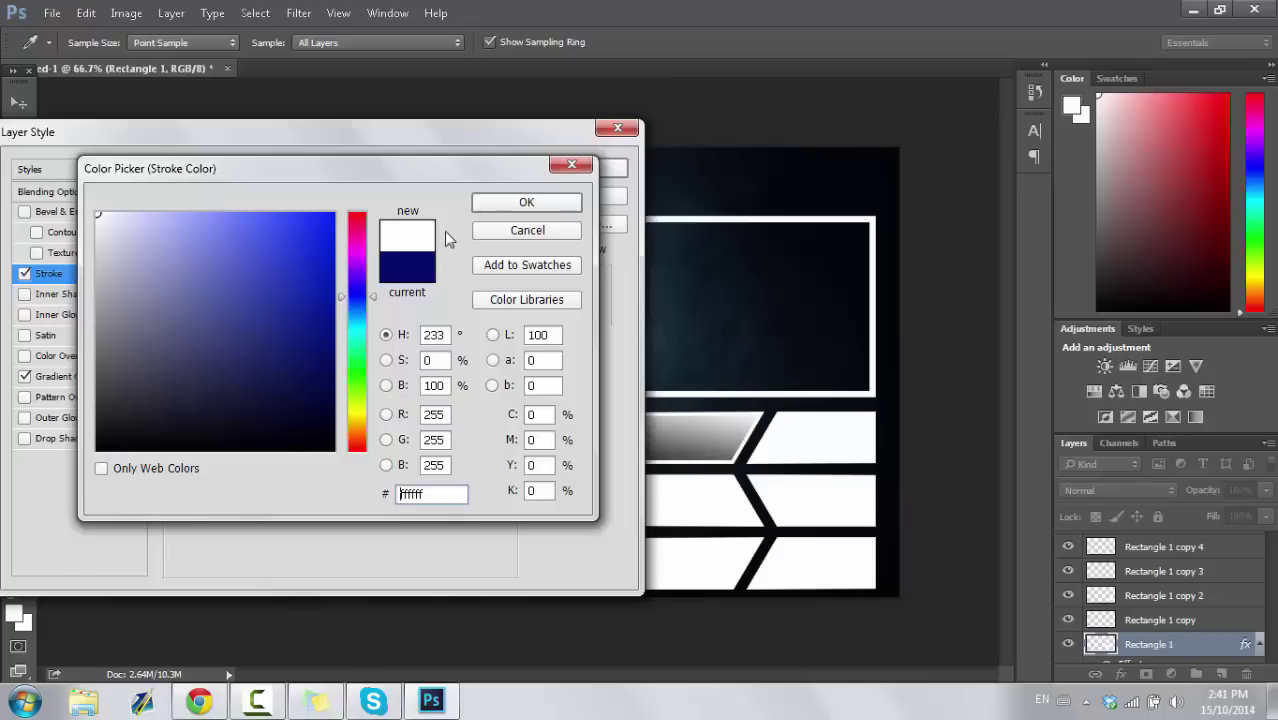
{"action": "left_click", "coordinate": [528, 228]}
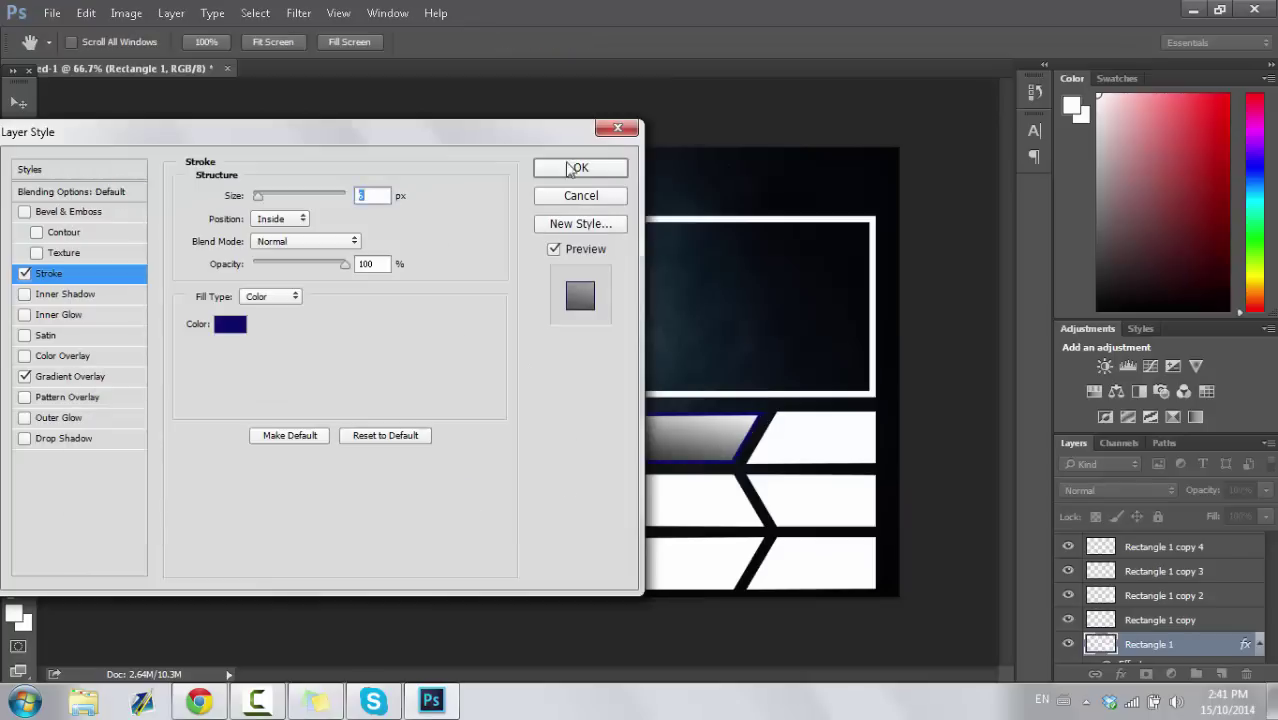
{"action": "left_click", "coordinate": [576, 168]}
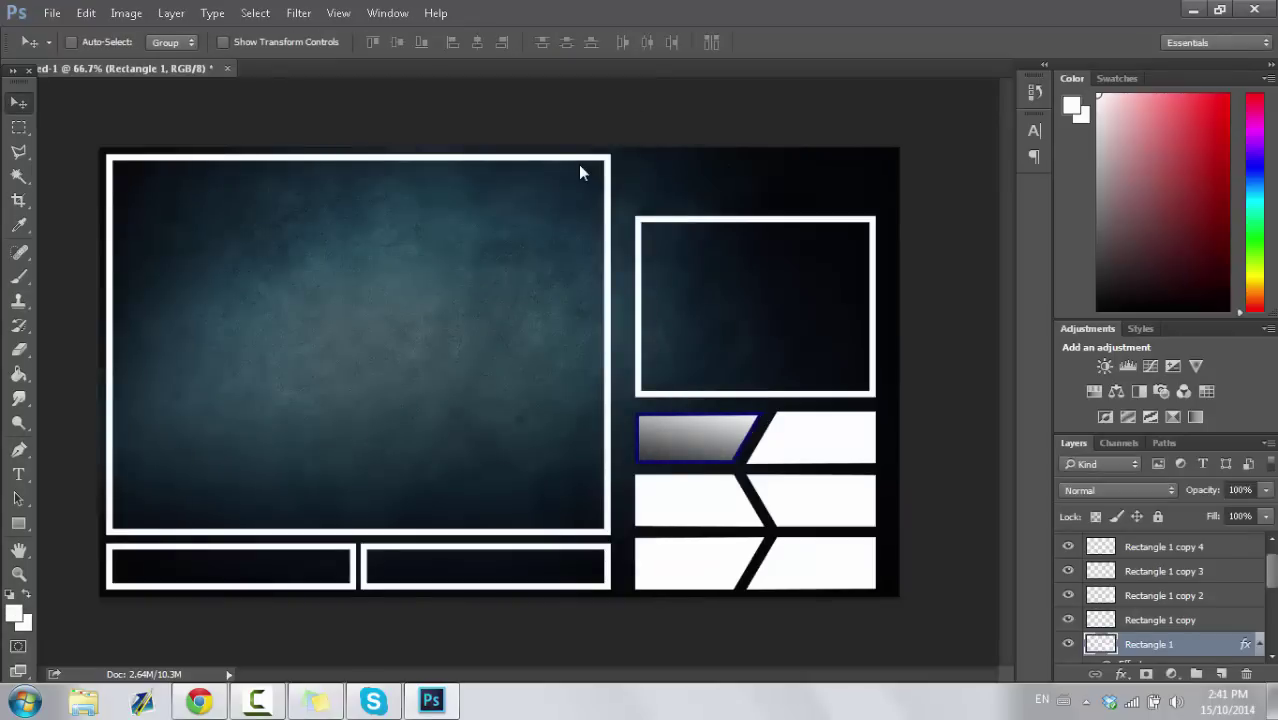
Step: Copy Rectangle 1's layer style and paste it onto the other skewed panel layers
{"action": "right_click", "coordinate": [1150, 650]}
{"action": "left_click", "coordinate": [1105, 384]}
{"action": "scroll", "coordinate": [1160, 600], "scroll_direction": "down", "scroll_amount": 2}
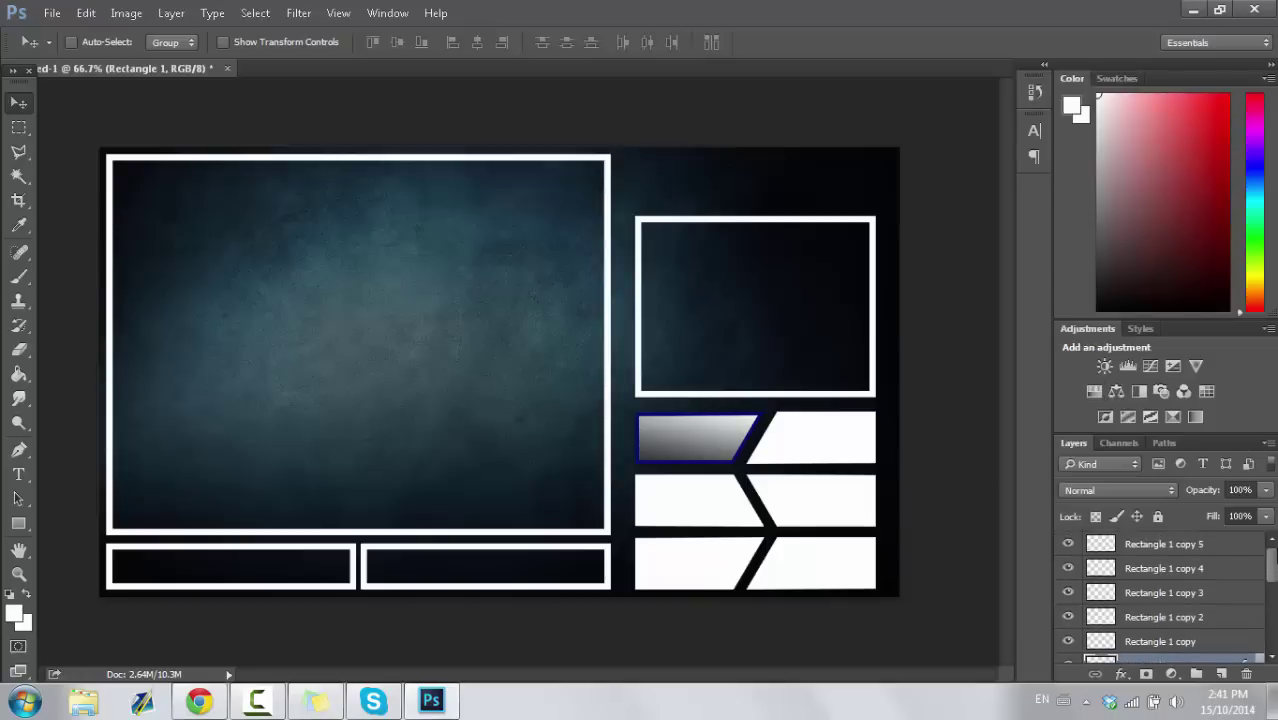
{"action": "left_click", "coordinate": [1218, 551], "text": "shift"}
{"action": "right_click", "coordinate": [1212, 550]}
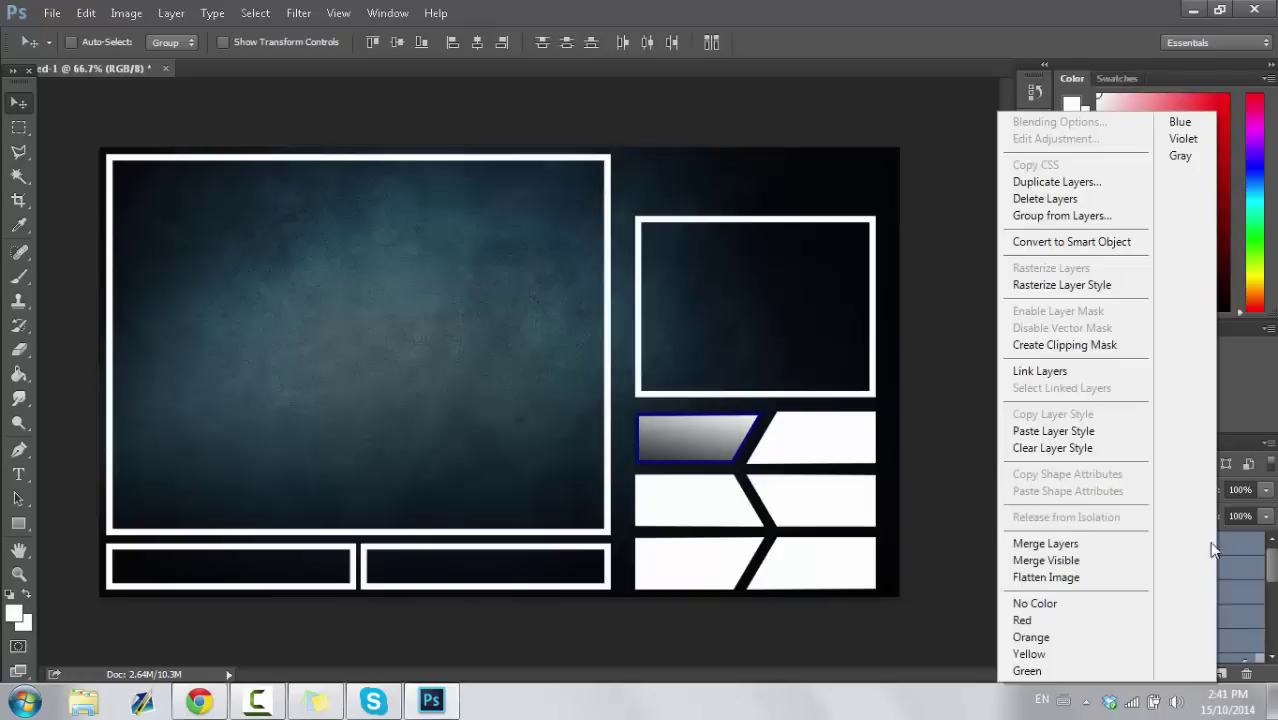
{"action": "left_click", "coordinate": [1089, 434]}
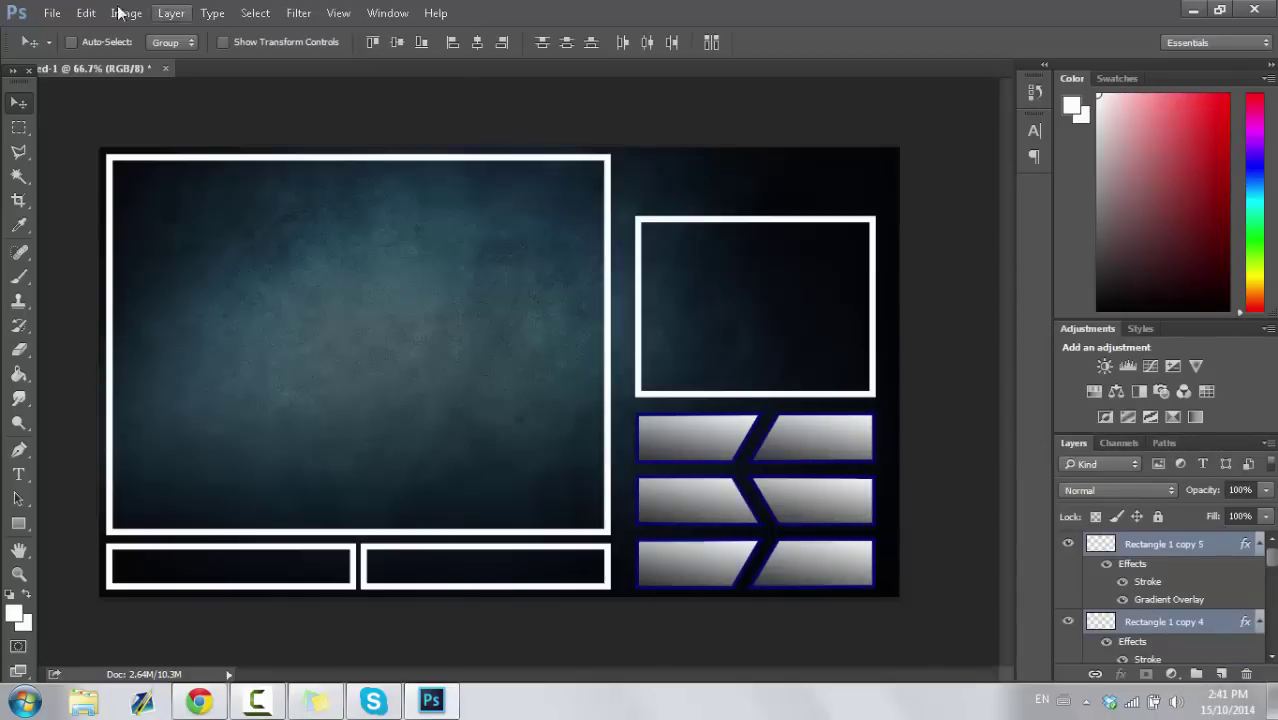
Step: Bring up the Open dialog and browse to the Photoshop folder
{"action": "left_click", "coordinate": [52, 12]}
{"action": "left_click", "coordinate": [52, 50]}
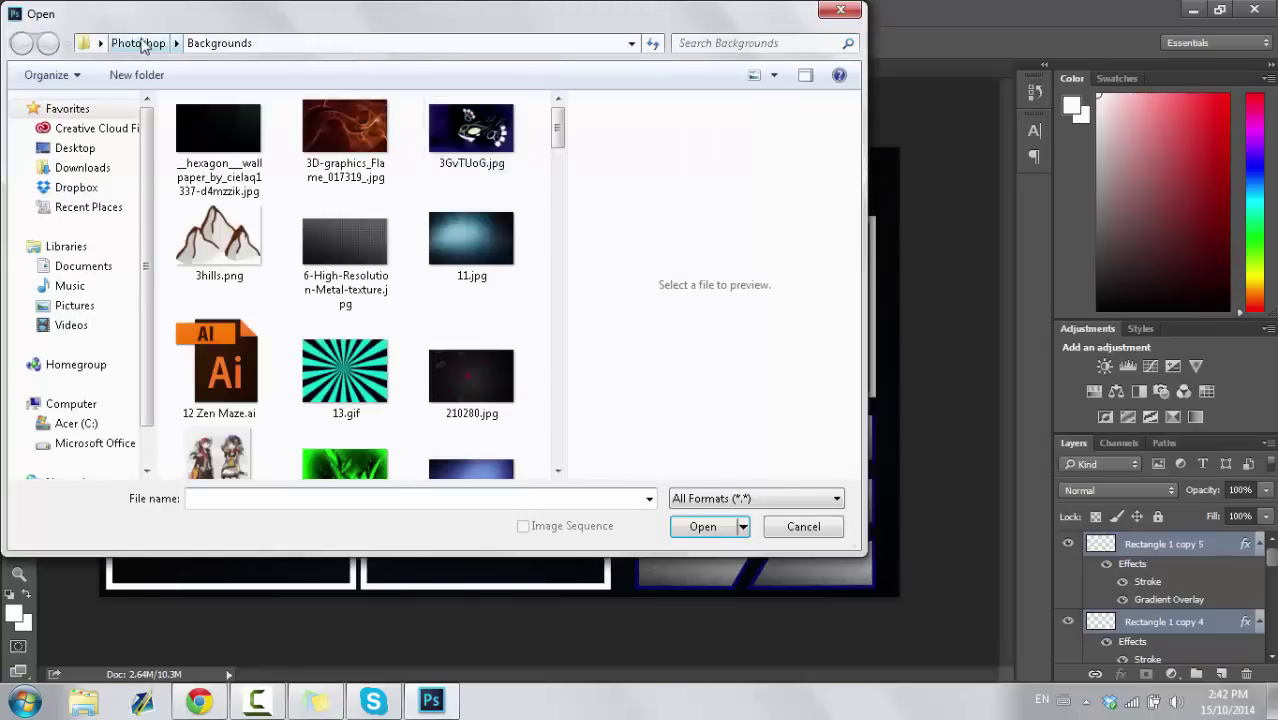
{"action": "left_click", "coordinate": [137, 40]}
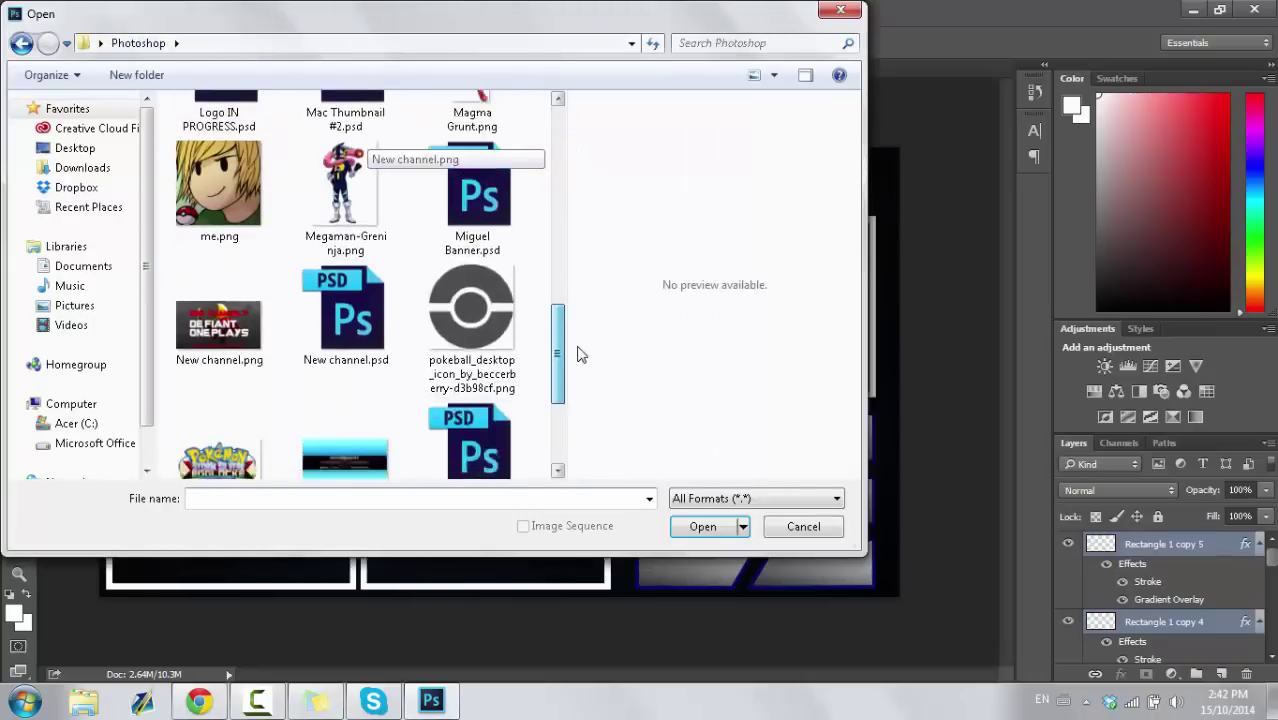